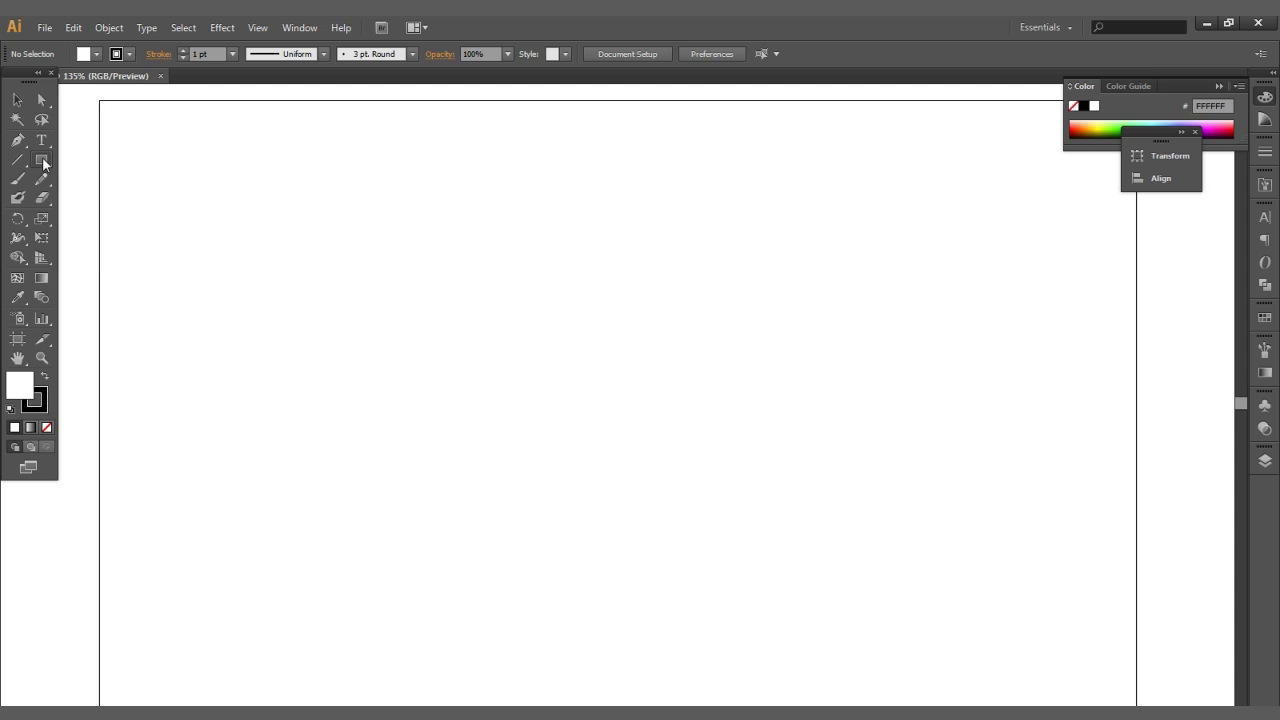
- Draw an ellipse about 4.61 by 2.89 in near the middle of the artboard and fill it with dark green 1E6610
drag(41, 160, 90, 203)
drag(814, 274, 455, 497)
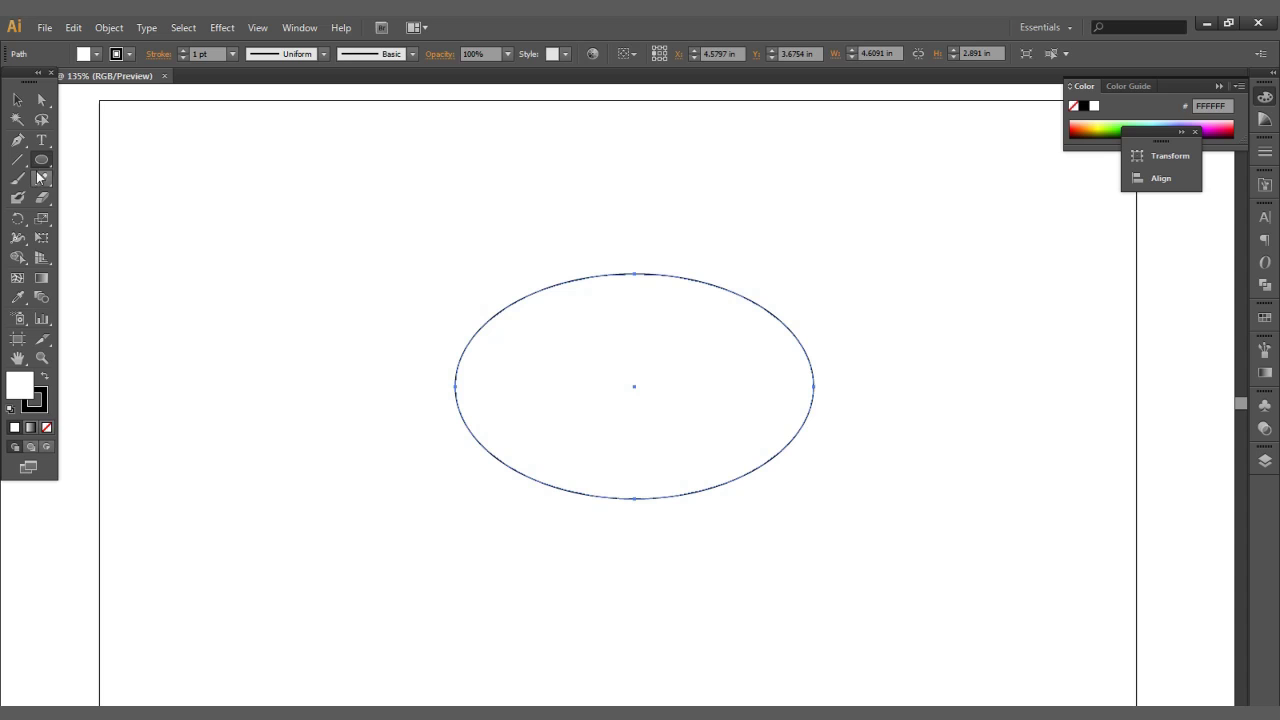
double_click(21, 388)
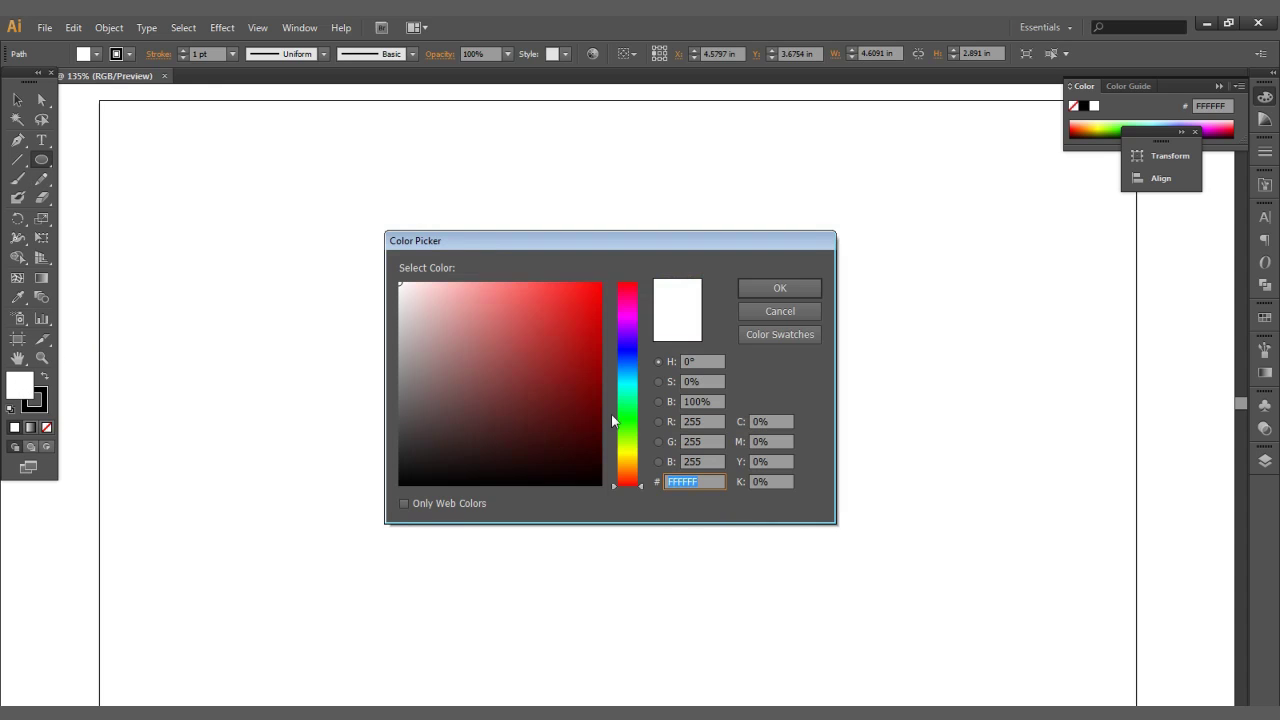
mouse_move(612, 420)
mouse_down()
mouse_move(630, 440)
mouse_move(625, 424)
mouse_up()
click(572, 403)
click(779, 288)
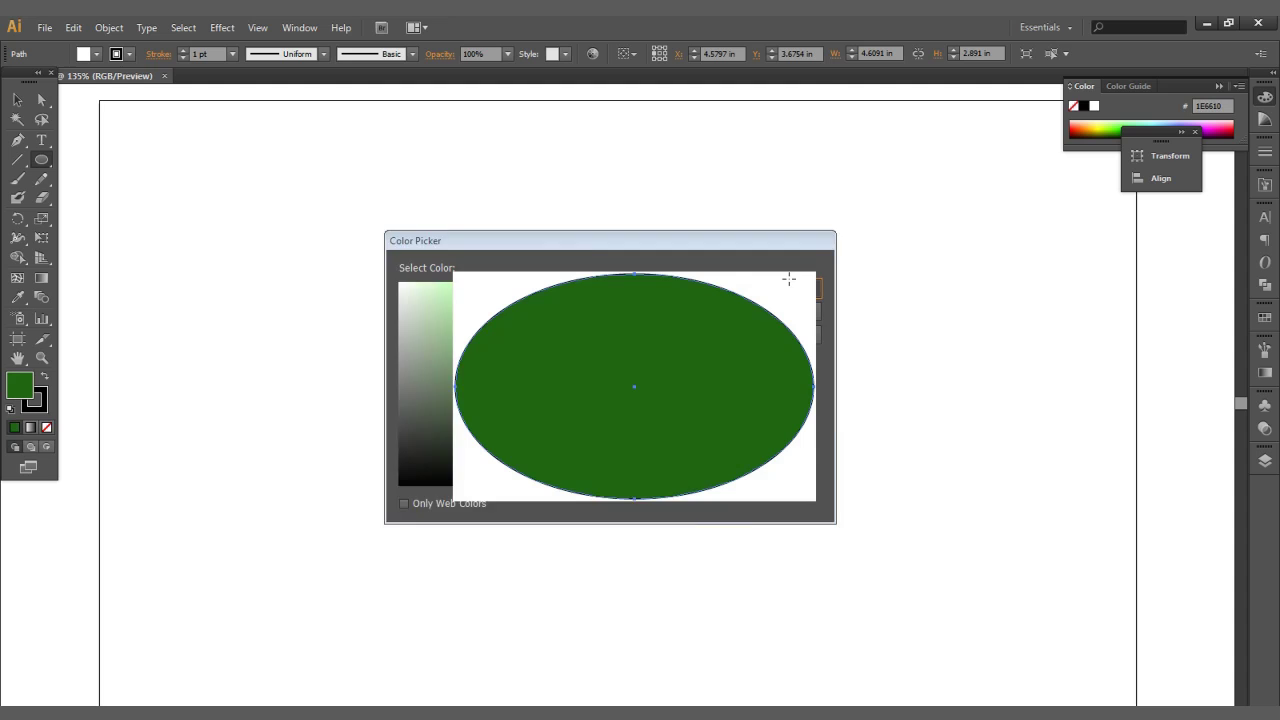
- Remove the green ellipse's stroke
click(41, 404)
click(46, 428)
click(14, 385)
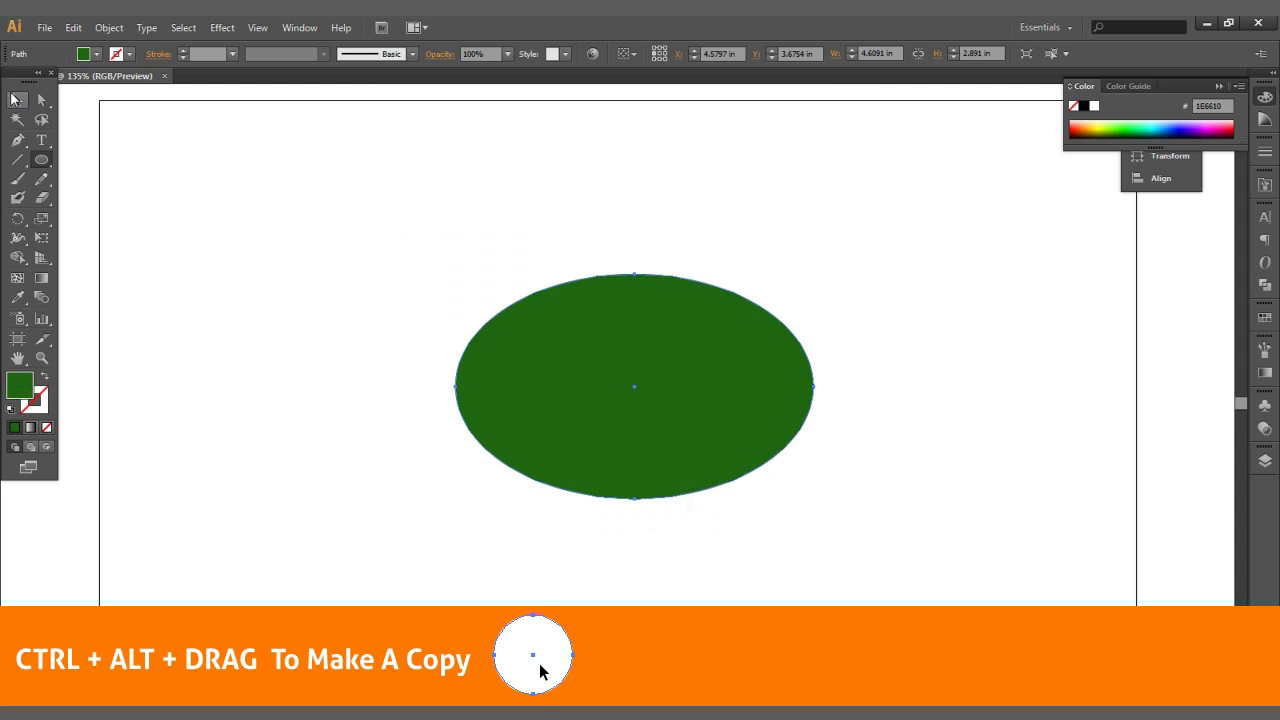
- Duplicate the green ellipse up and to its left, and give the copy a white fill sampled from the blank artboard
click(698, 281)
drag(664, 403, 349, 264)
click(120, 320)
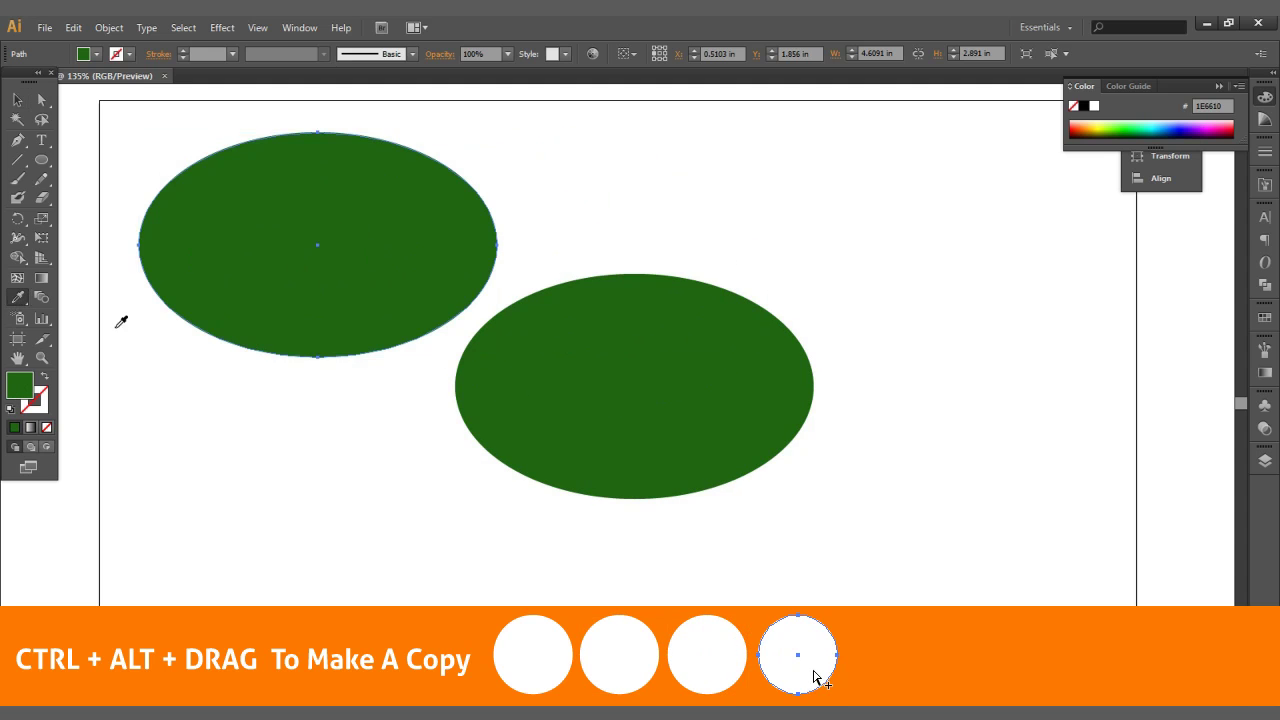
click(266, 300)
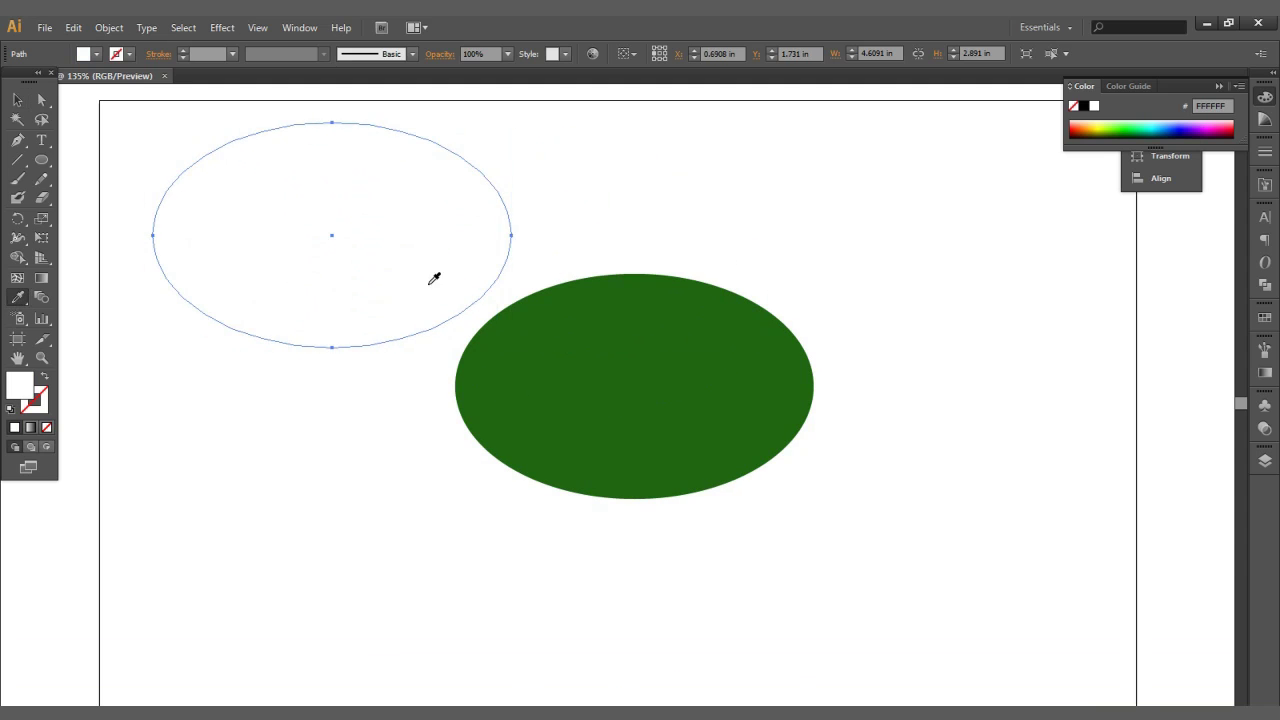
key(ctrl+z)
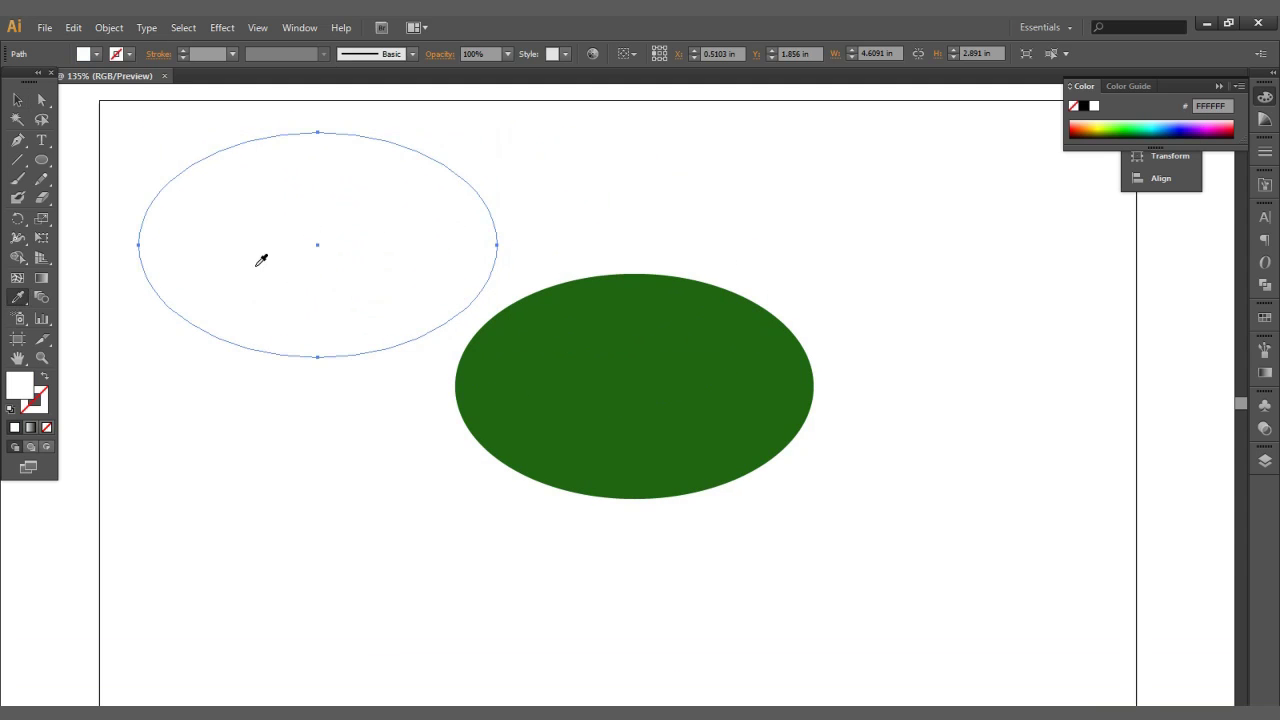
- Set the white ellipse's blend mode to Overlay and move it partly over the green ellipse
click(1265, 428)
click(1110, 415)
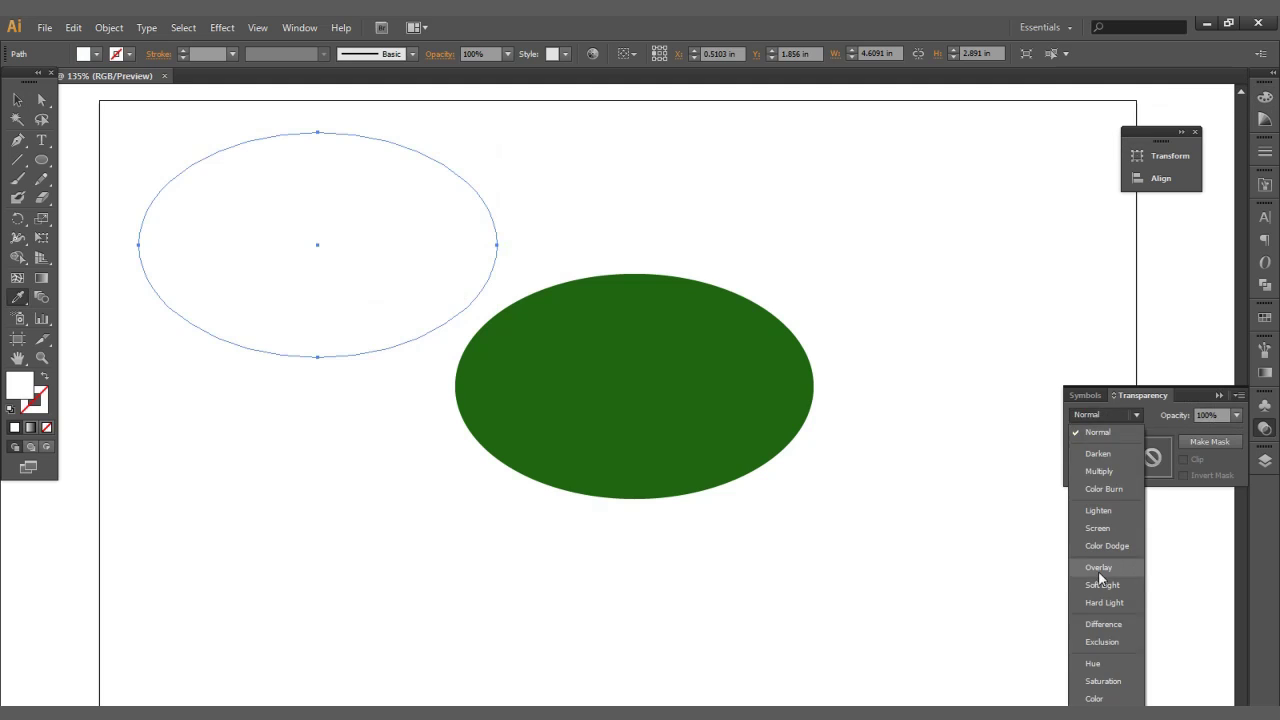
click(1100, 572)
drag(477, 274, 630, 326)
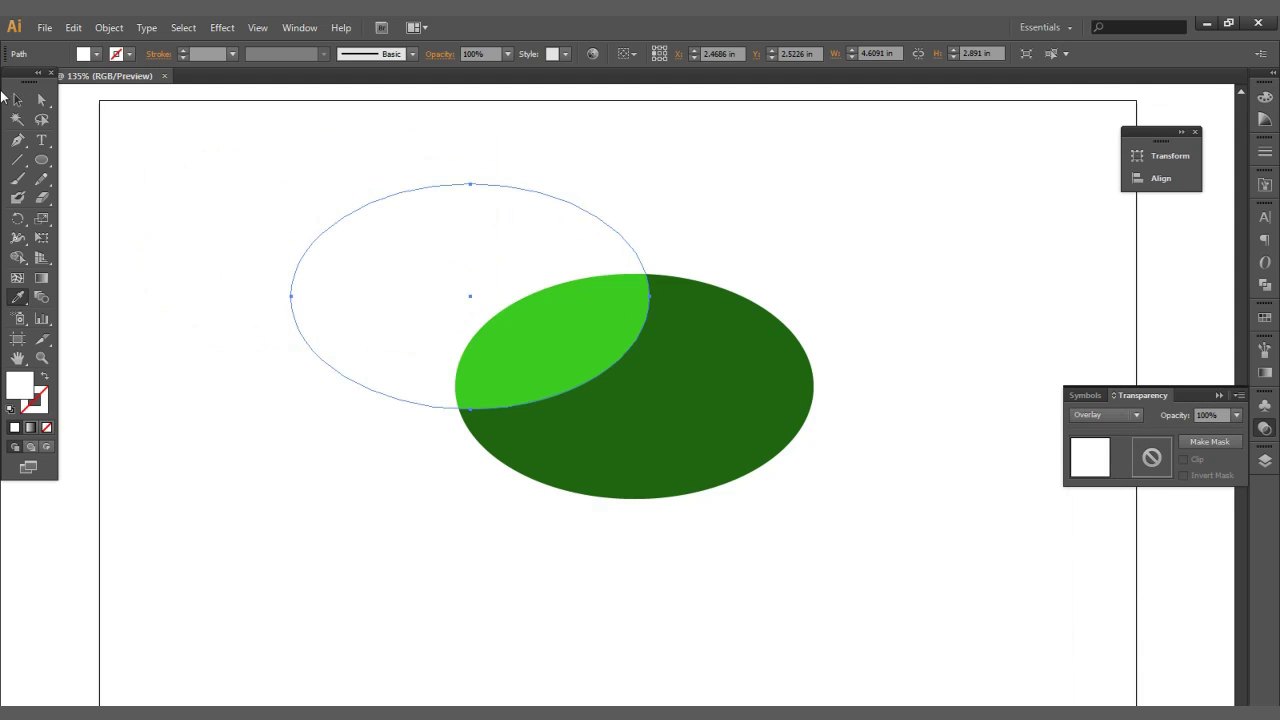
- Scale the overlay ellipse to about 3.10 by 1.95 in and place it inside the upper part of the green ellipse
key(v)
drag(649, 409, 563, 354)
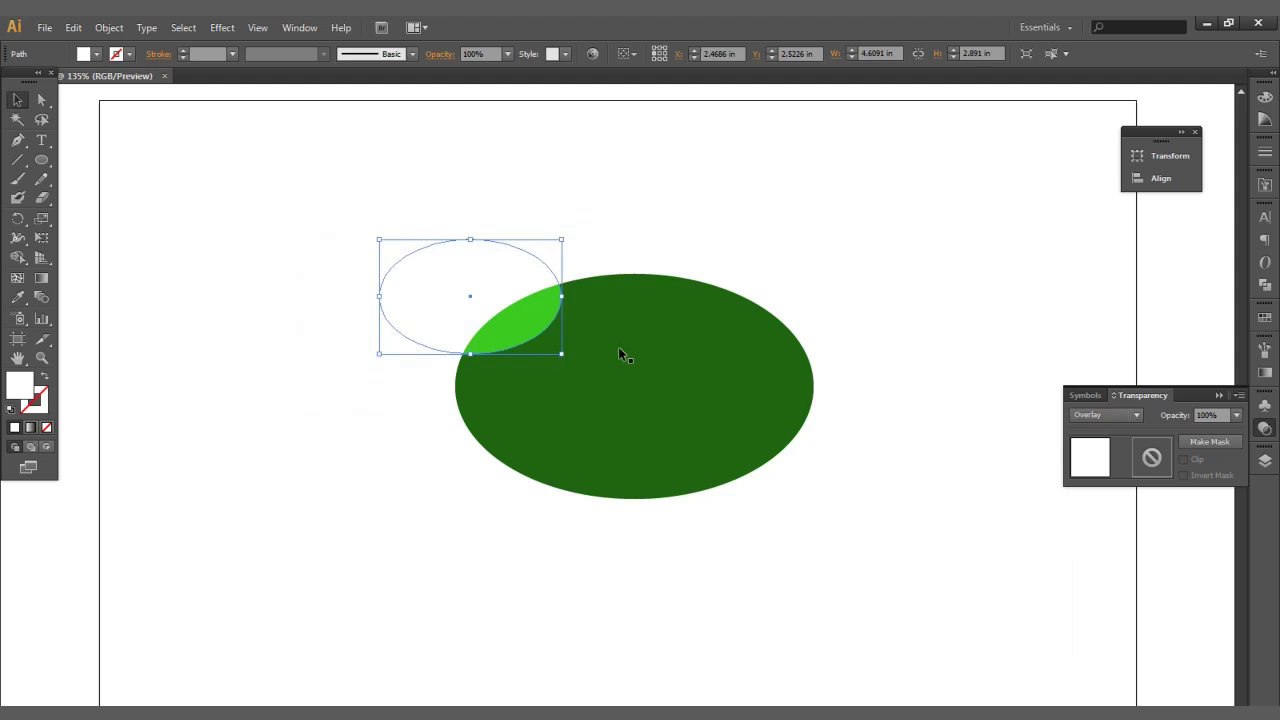
drag(495, 315, 711, 327)
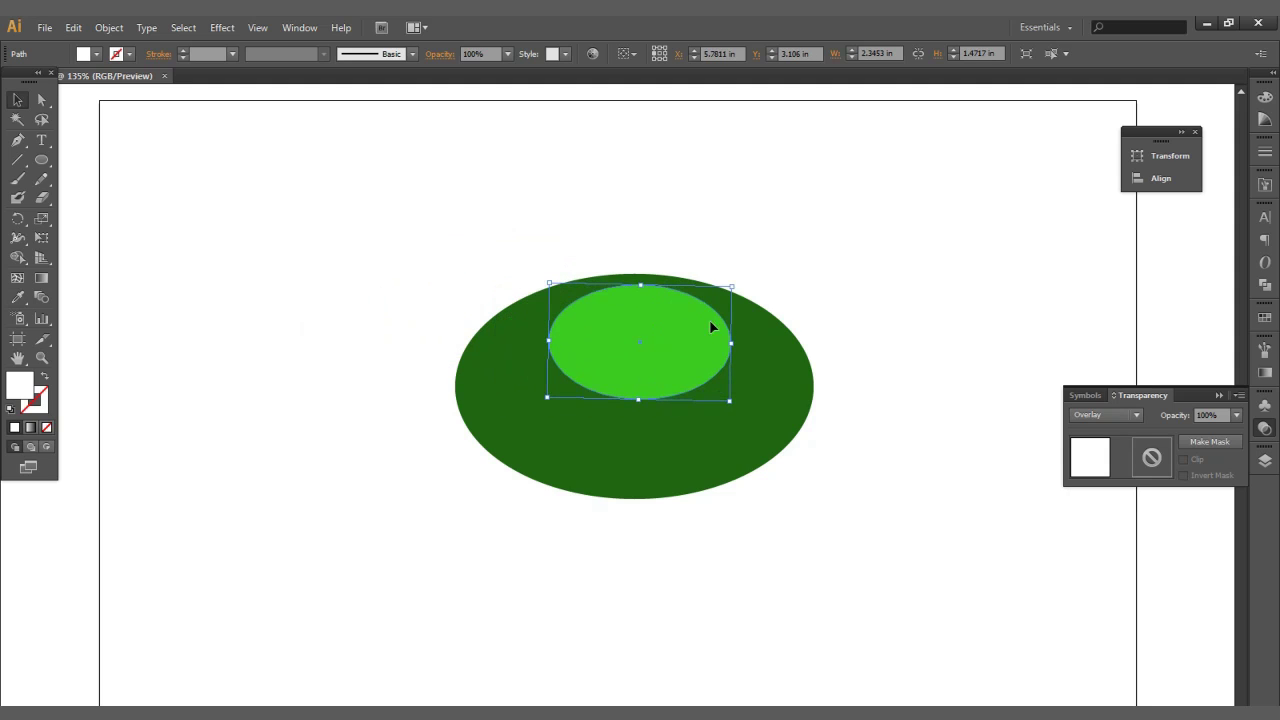
drag(740, 282, 739, 281)
drag(729, 398, 760, 418)
- Duplicate the overlay ellipse, shrink the copy to a small highlight, and place it near the larger one's upper edge
drag(683, 366, 680, 404)
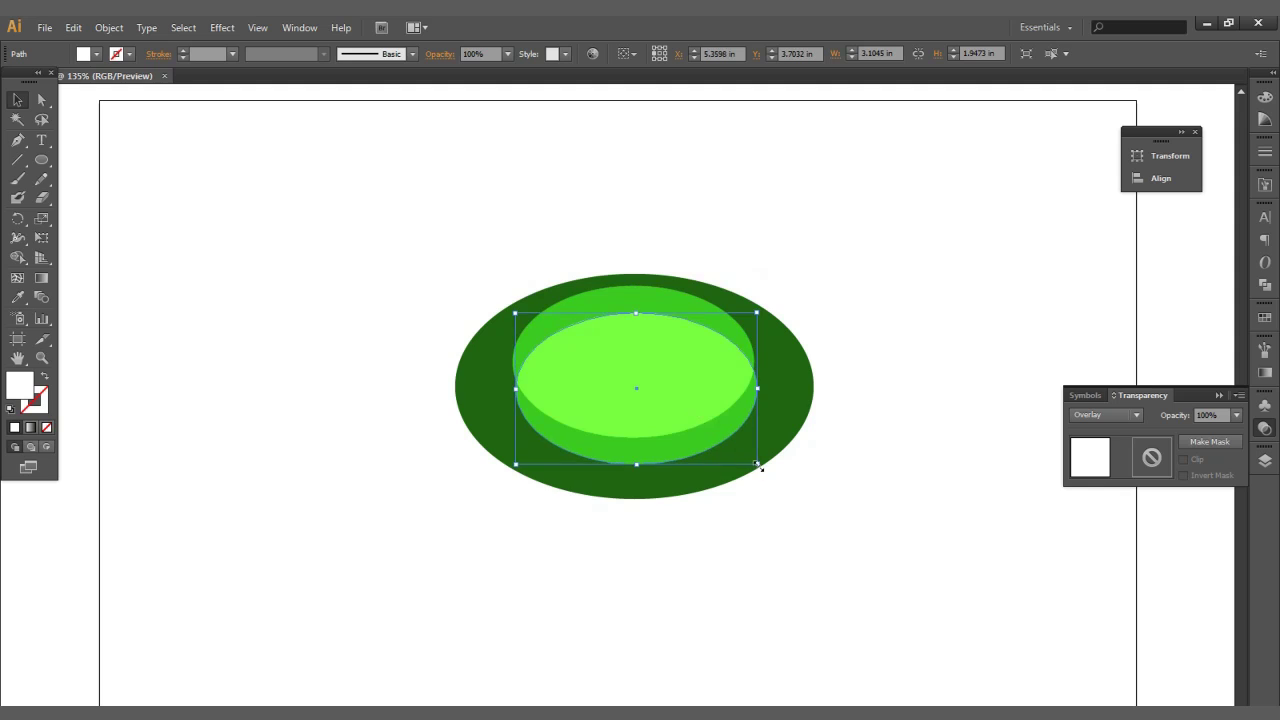
drag(758, 466, 656, 400)
drag(642, 337, 640, 312)
- Set the larger overlay ellipse's opacity to 0%
click(672, 288)
click(508, 54)
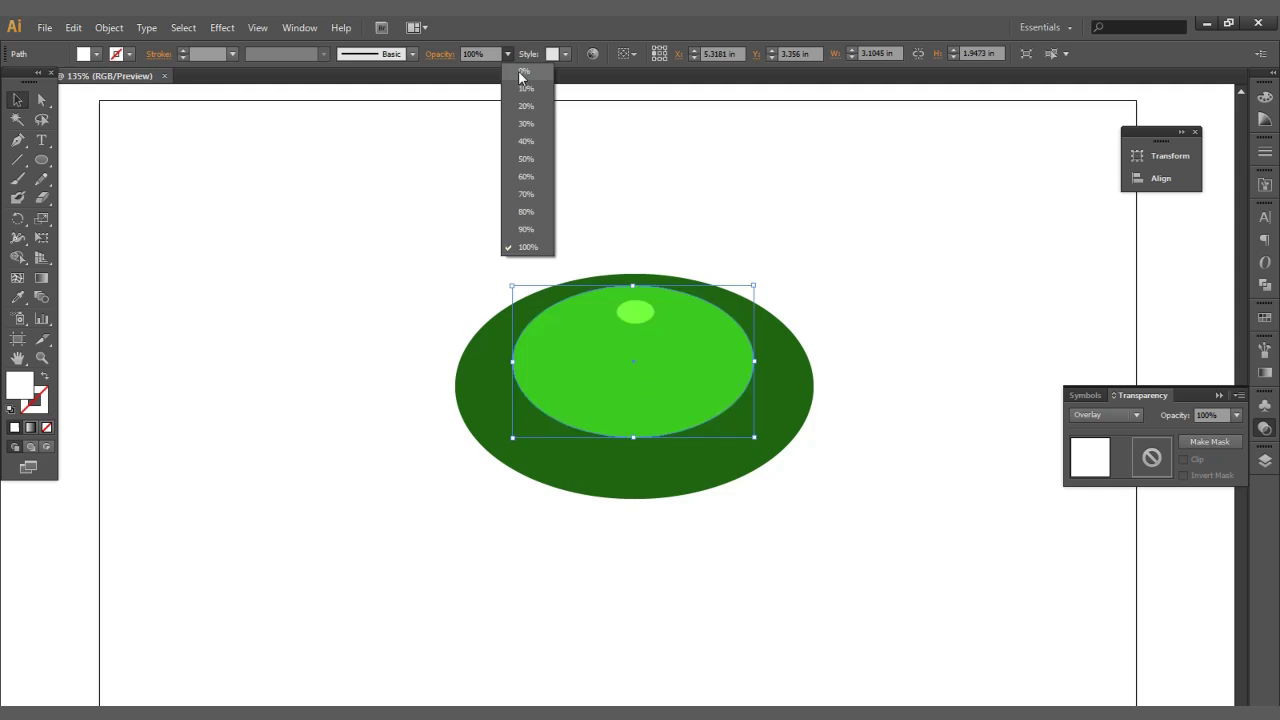
click(519, 76)
- Blend the small highlight with the transparent ellipse, using Specified Steps spacing with enough steps for a smooth gradient
click(43, 300)
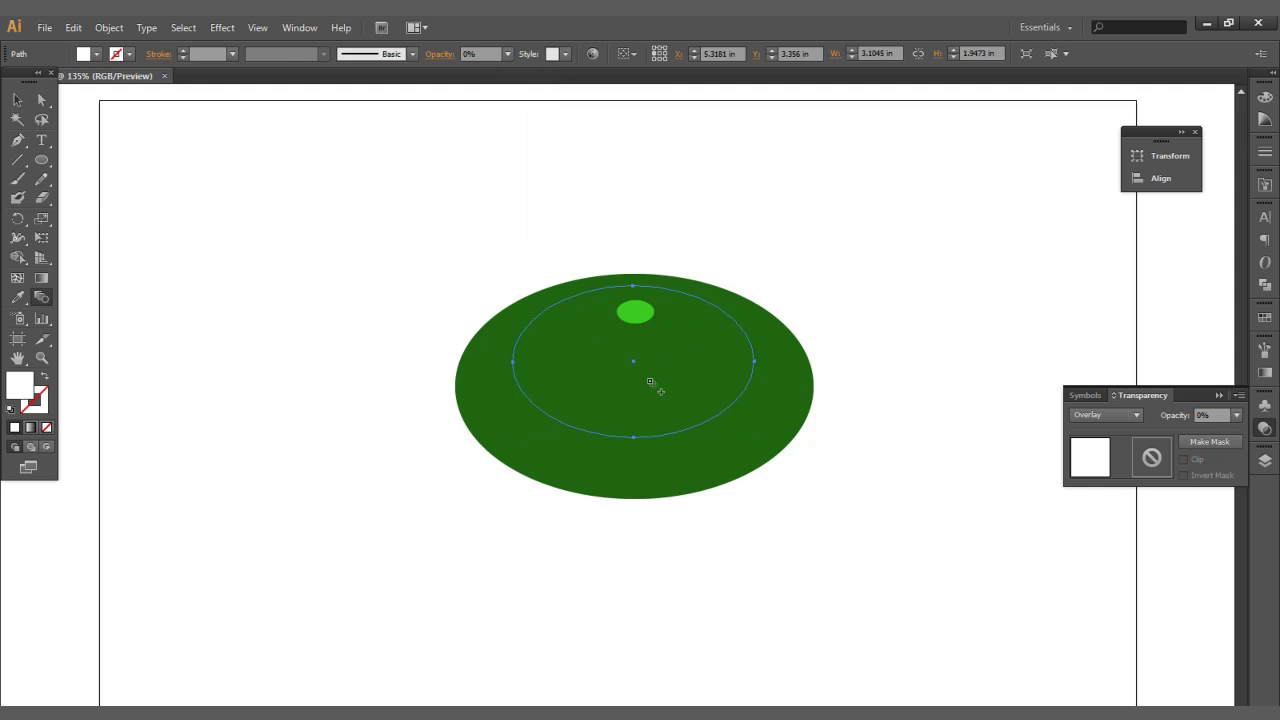
click(650, 382)
double_click(45, 297)
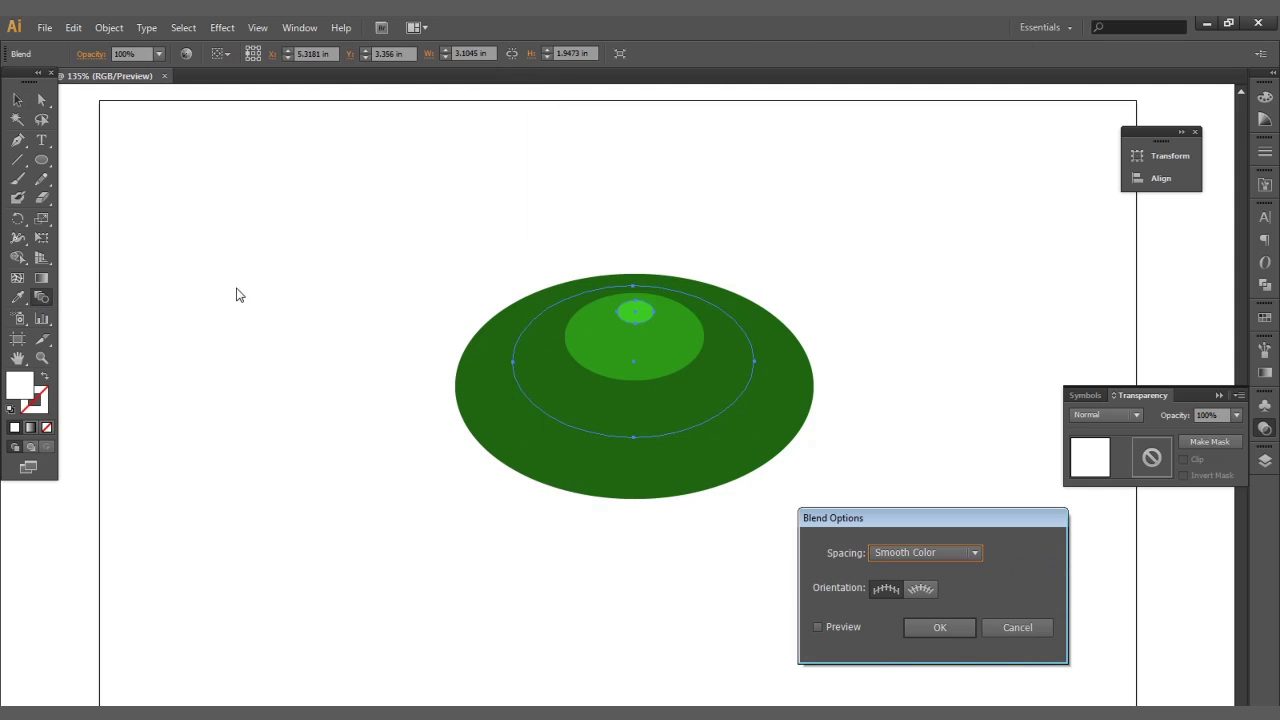
click(892, 552)
click(917, 586)
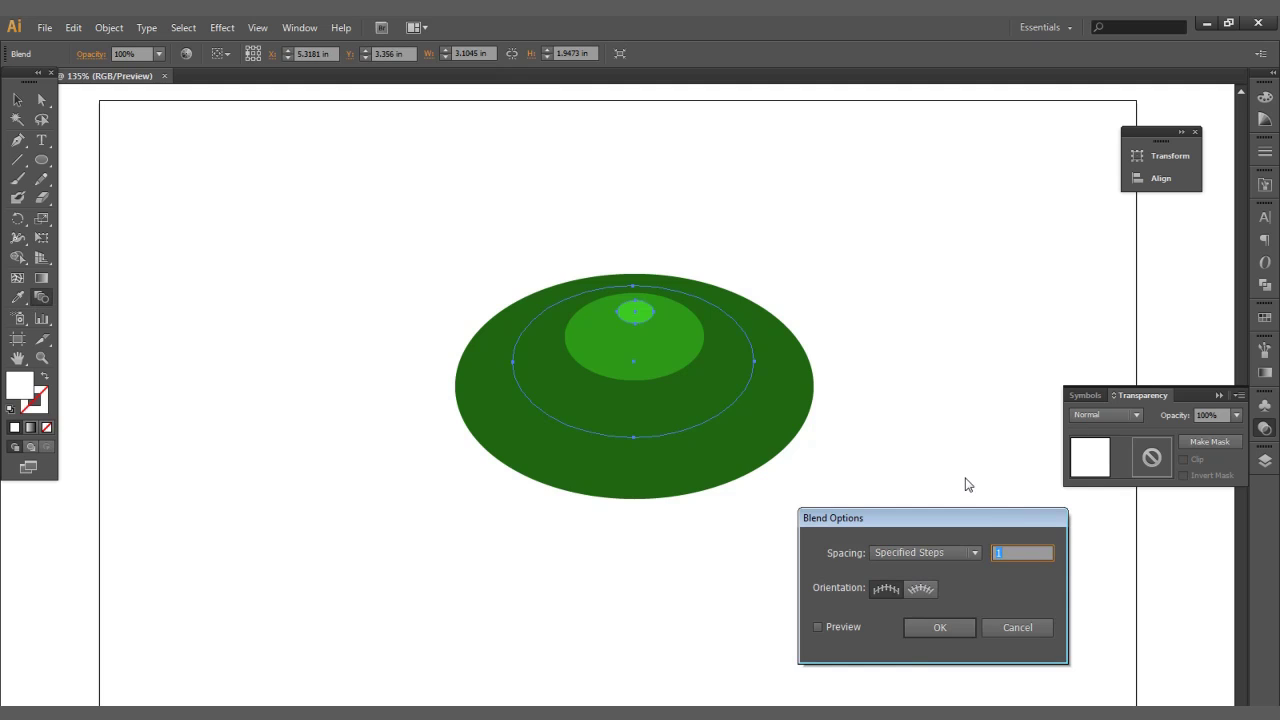
key(Return)
- Enlarge the highlight blend to about 3.95 by 2.49 in and center it within the green ellipse, close to its upper edge
click(17, 100)
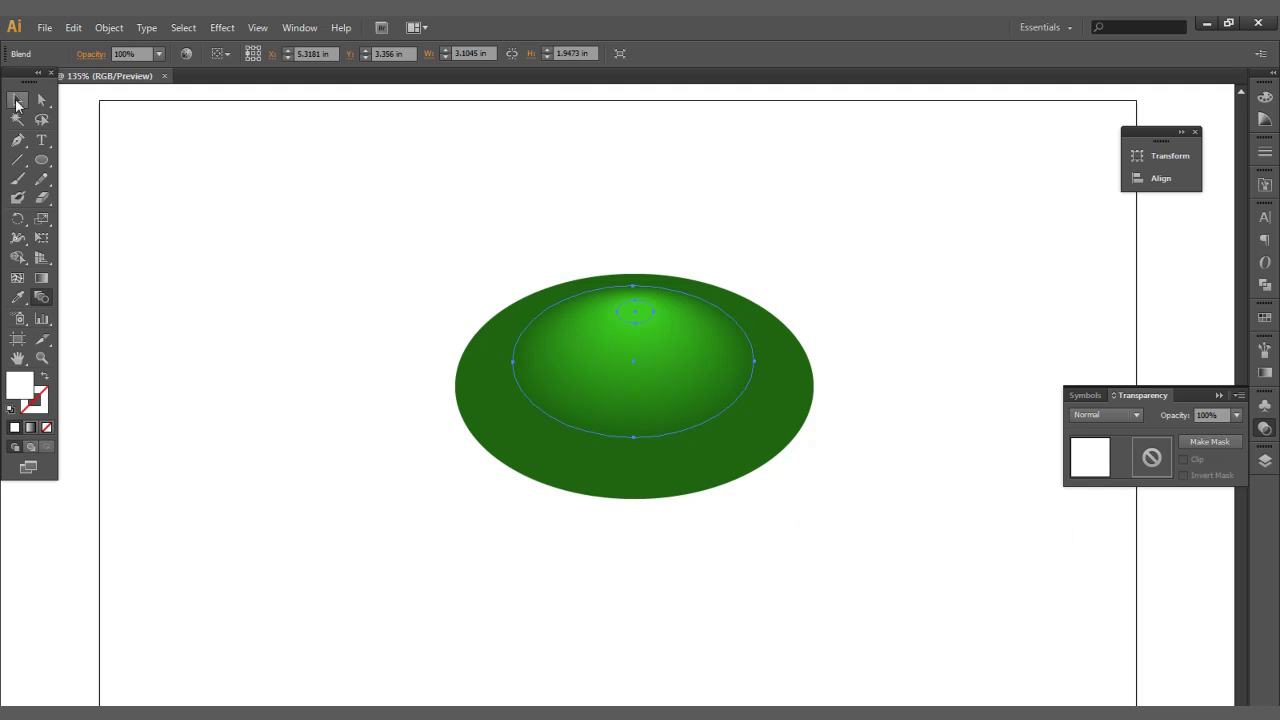
click(666, 189)
drag(640, 372, 630, 372)
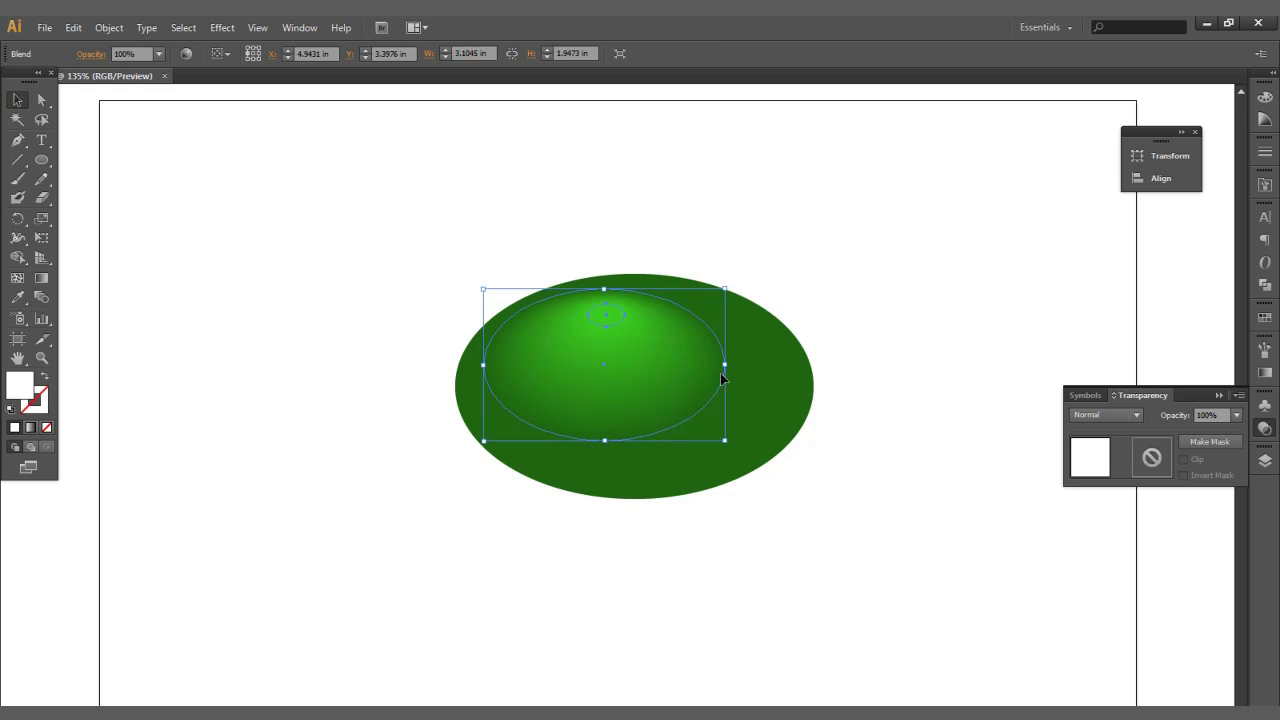
drag(726, 442, 787, 467)
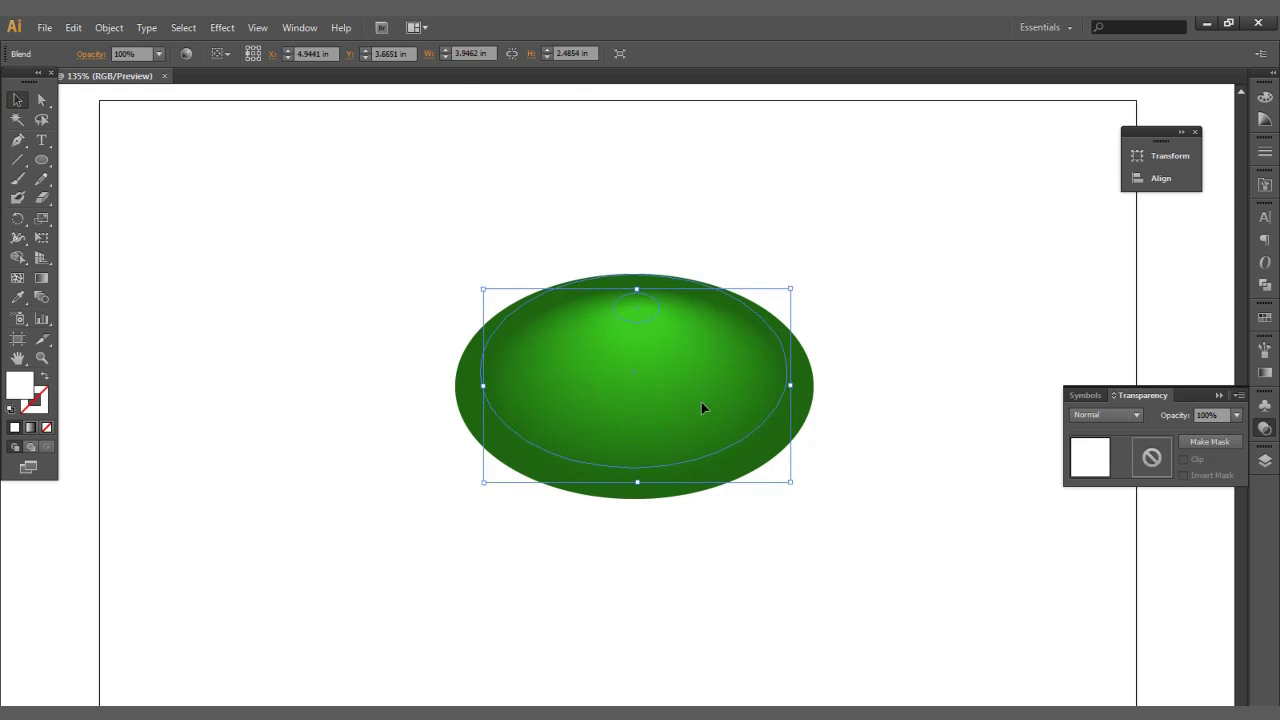
click(183, 137)
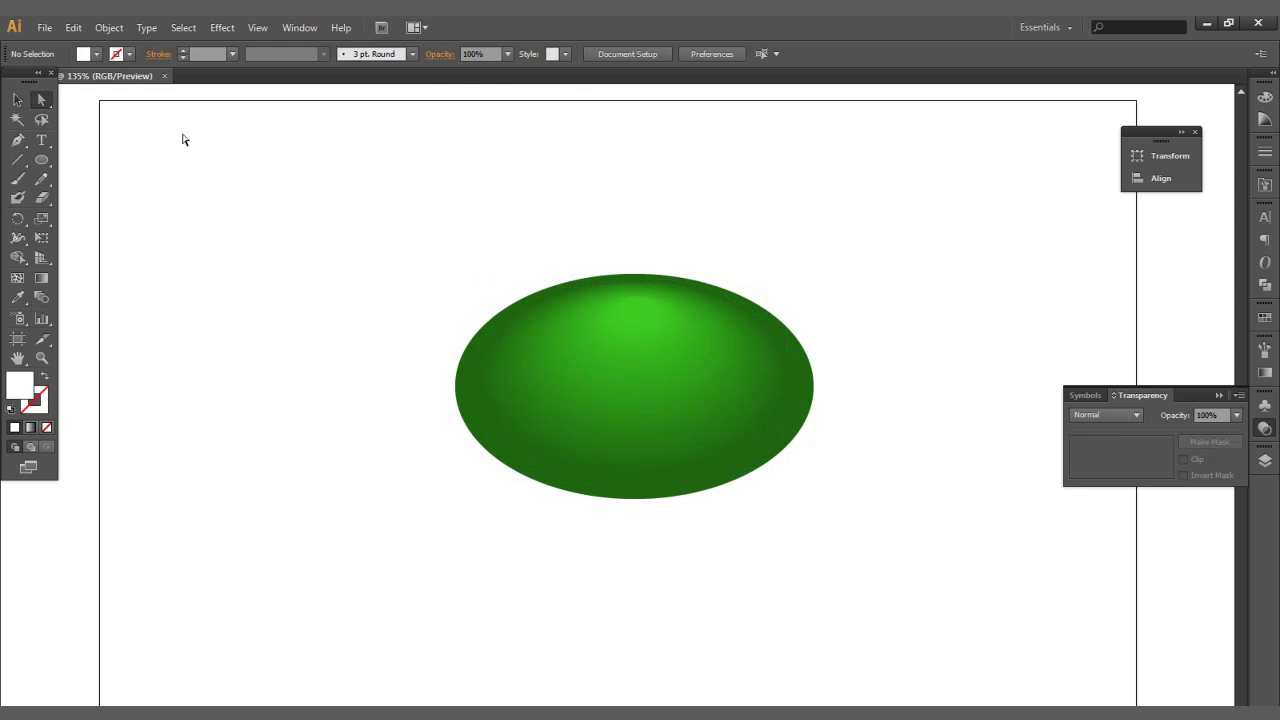
- Move the highlight blend onto a new layer named HL
key(ctrl+1)
click(257, 27)
click(316, 266)
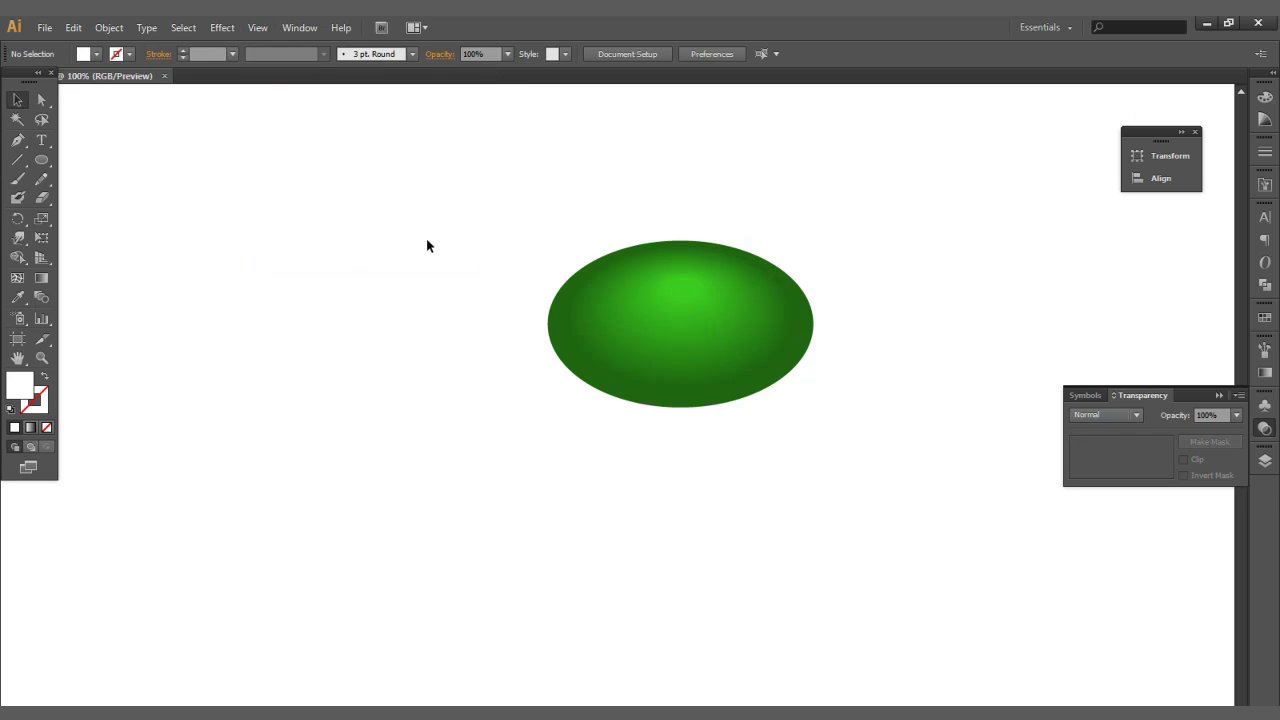
click(751, 376)
click(748, 372)
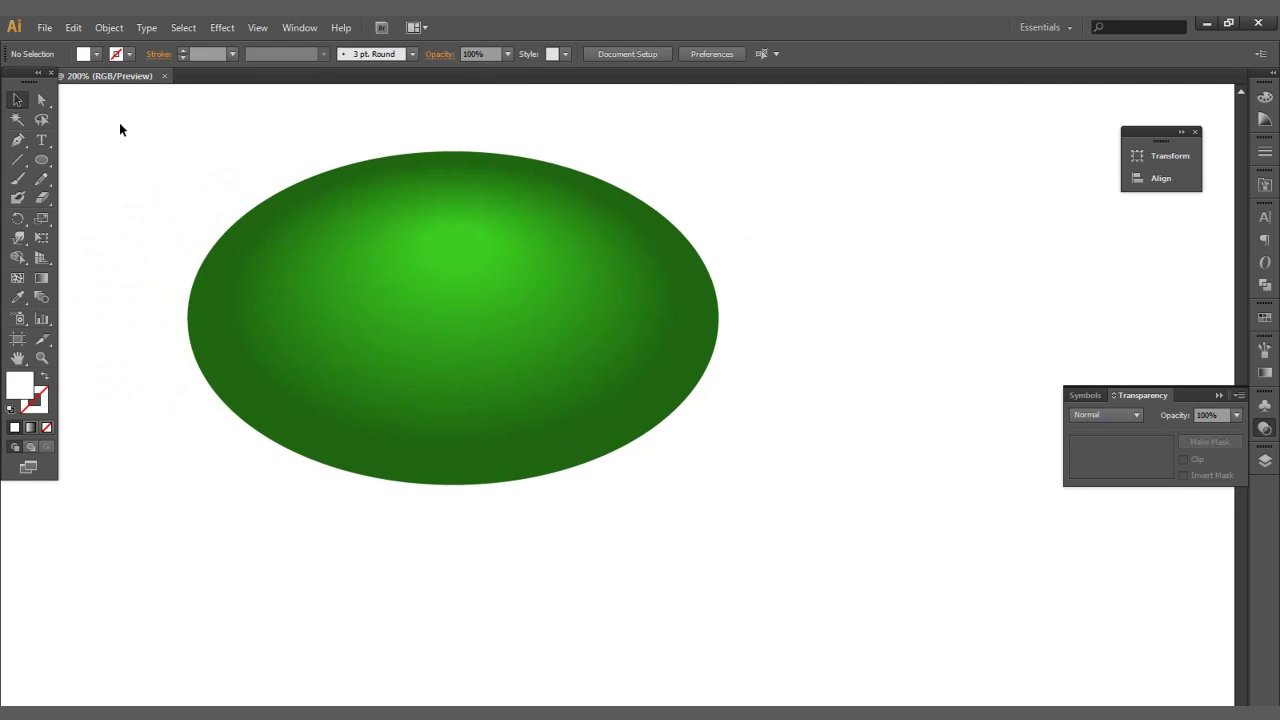
click(41, 100)
click(496, 287)
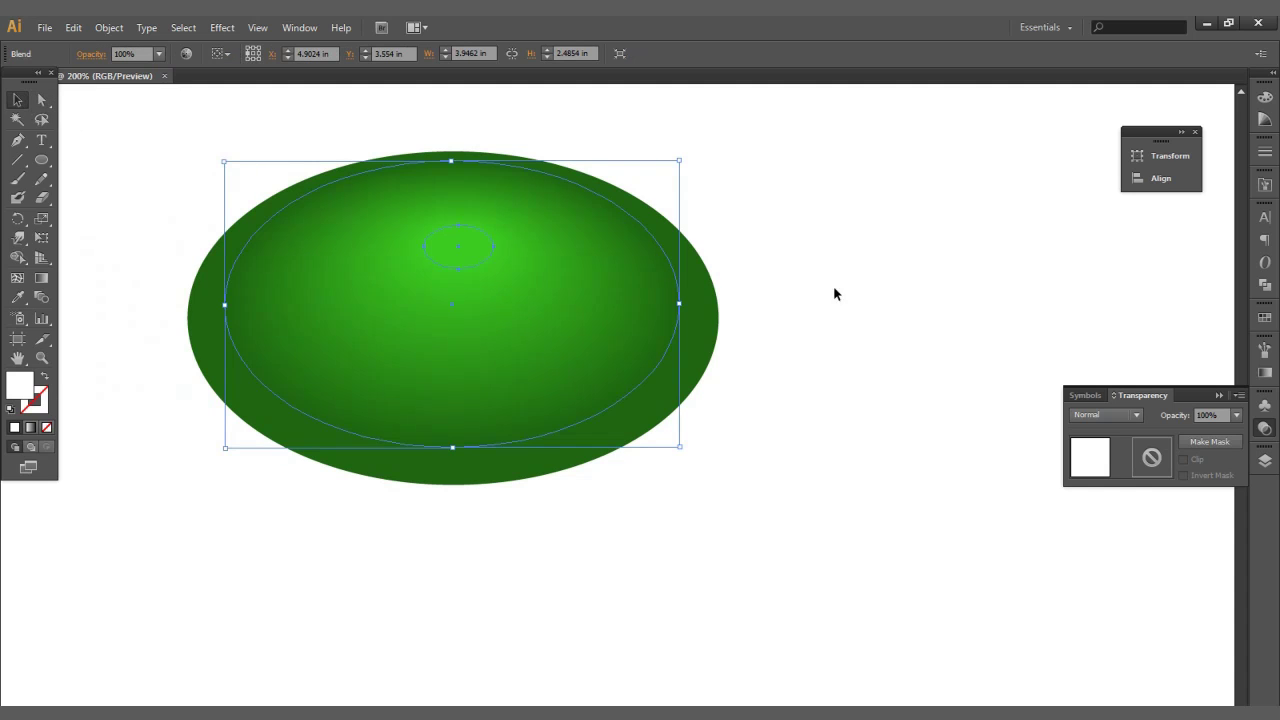
click(1265, 461)
click(1203, 597)
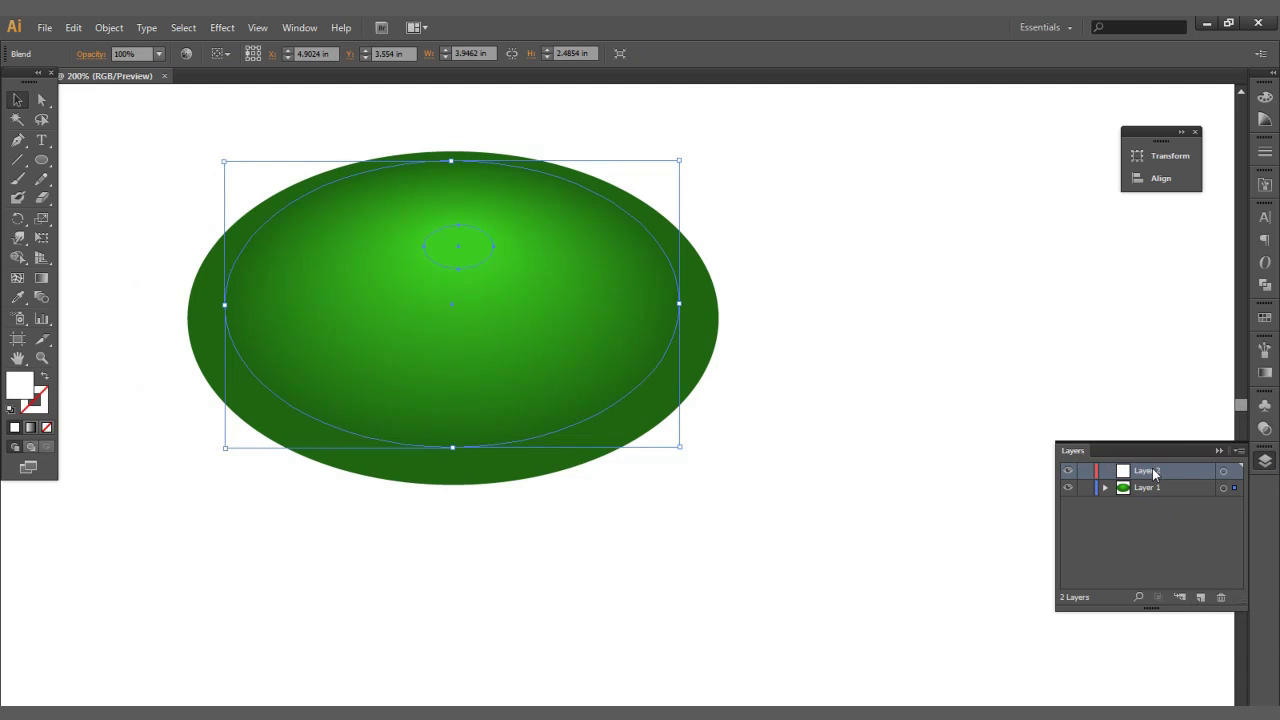
double_click(1150, 471)
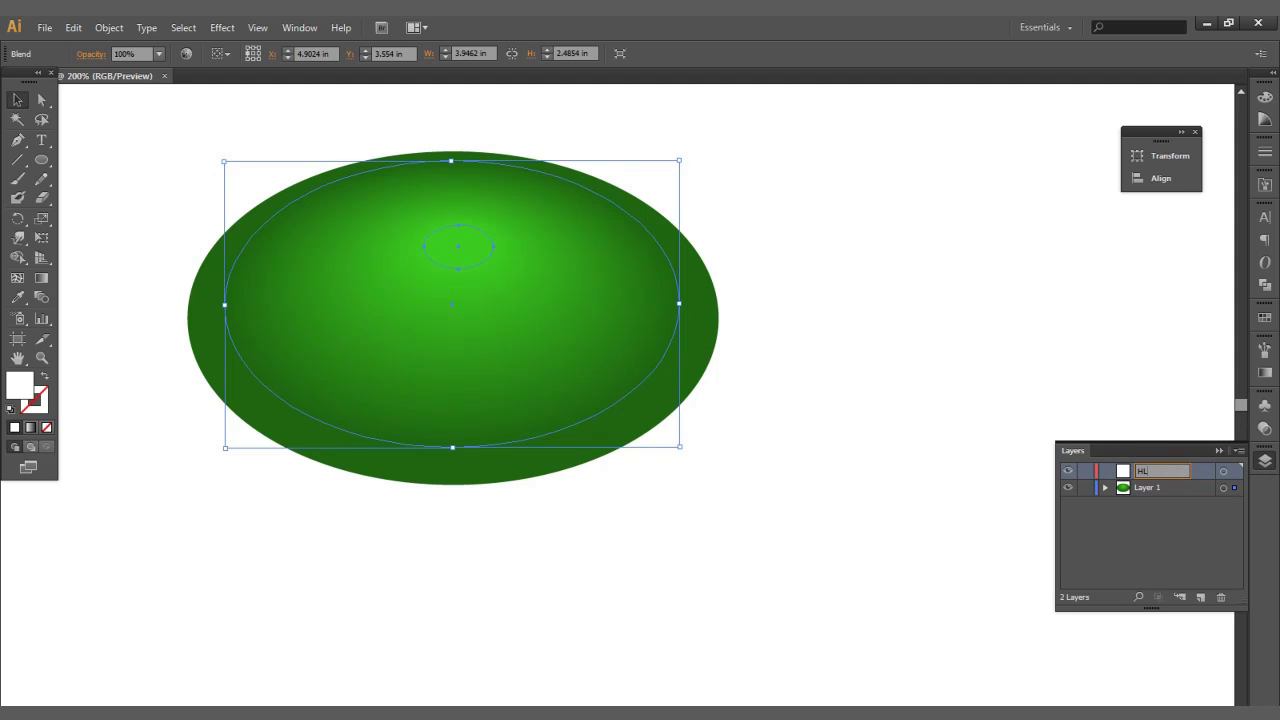
click(1207, 537)
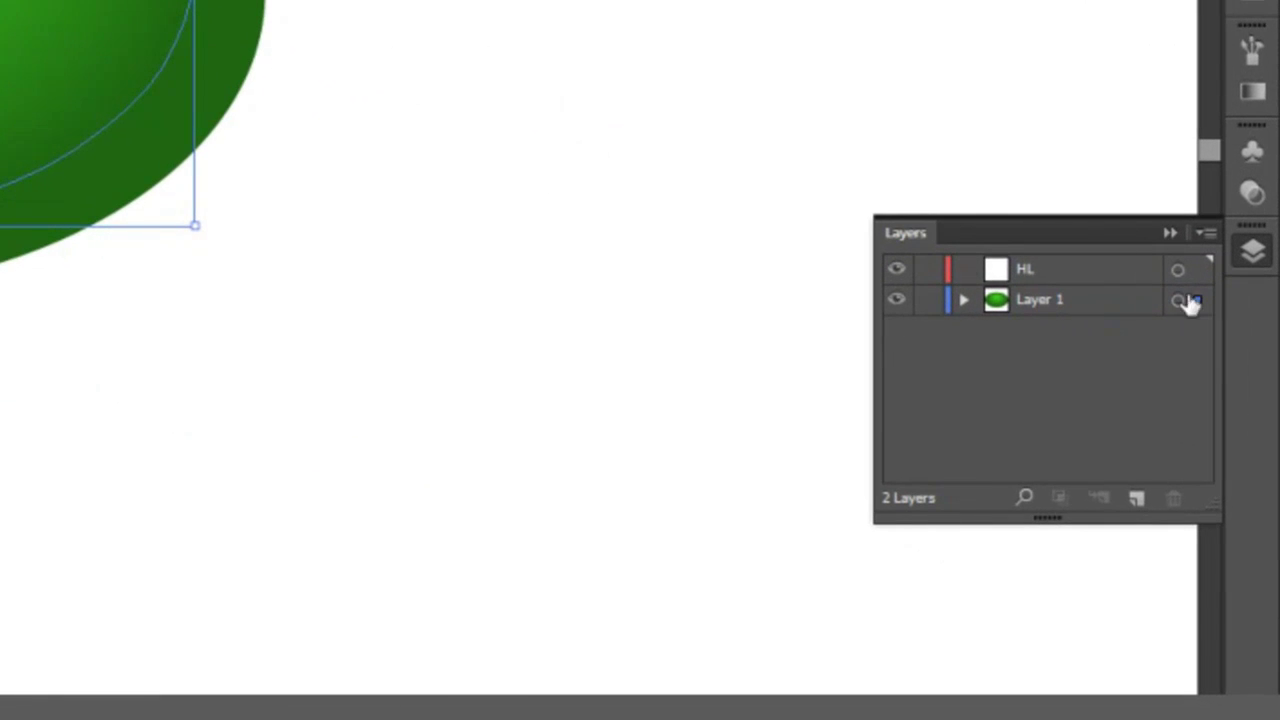
drag(1200, 299, 1199, 270)
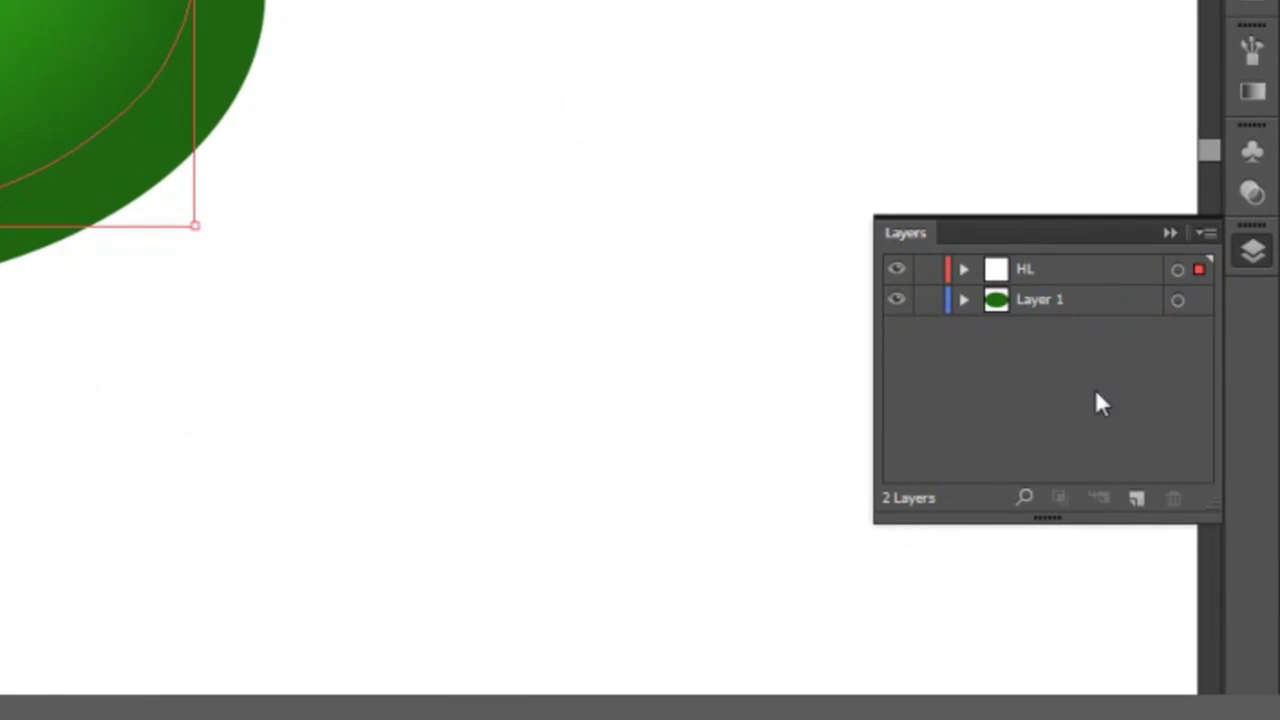
- Add a layer named detail directly beneath HL, and lock the HL and Layer 1 layers
click(1136, 498)
double_click(1024, 260)
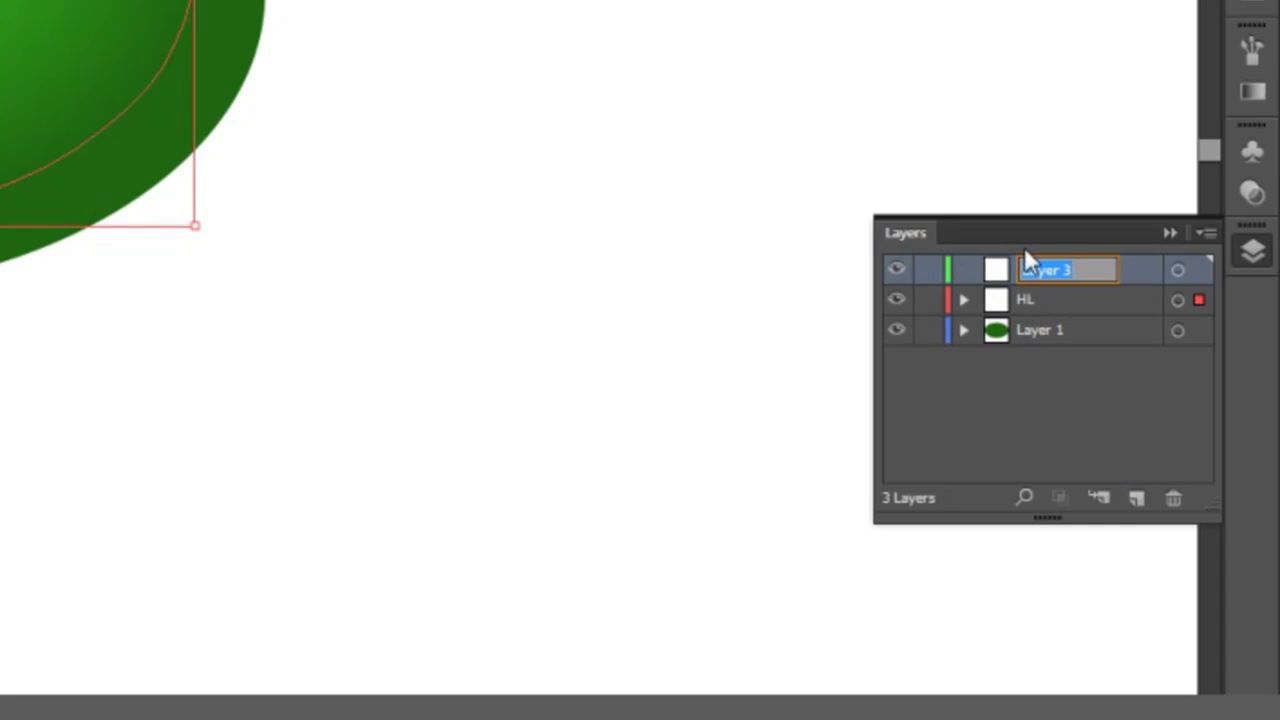
text(detail)
key(Return)
mouse_move(1010, 289)
mouse_down()
mouse_move(1007, 268)
mouse_move(1023, 270)
mouse_up()
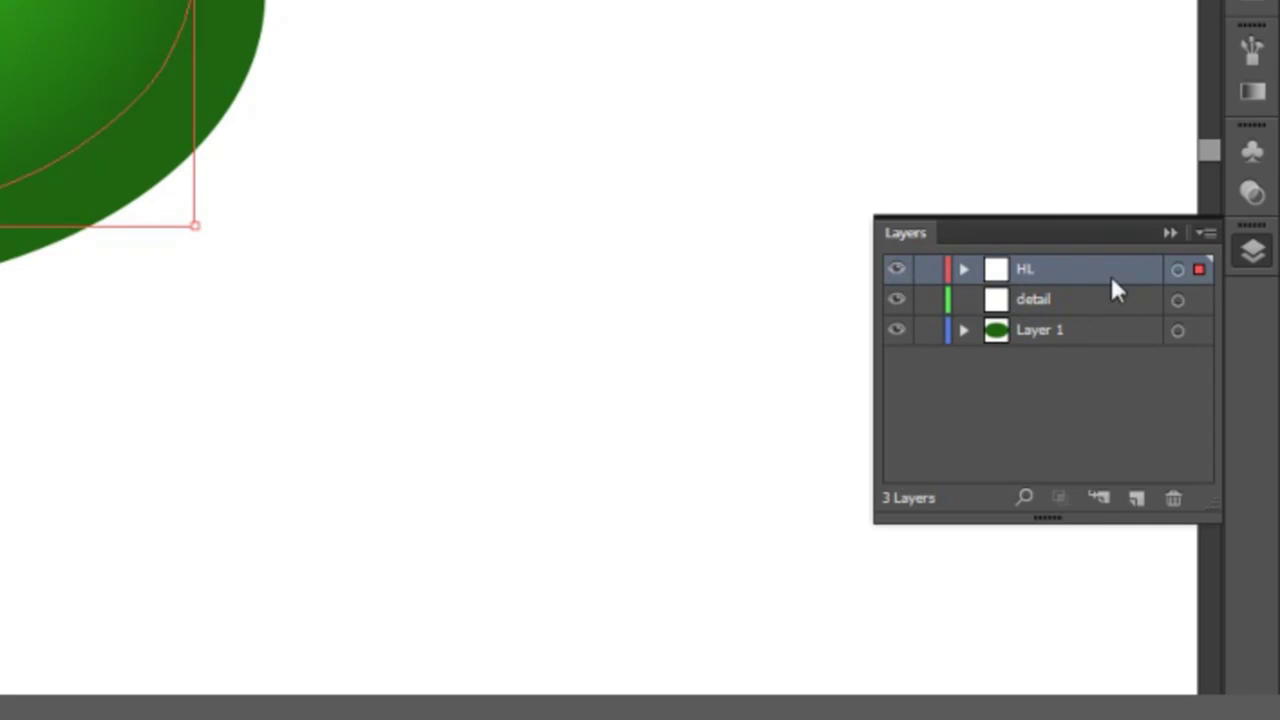
click(921, 268)
click(921, 330)
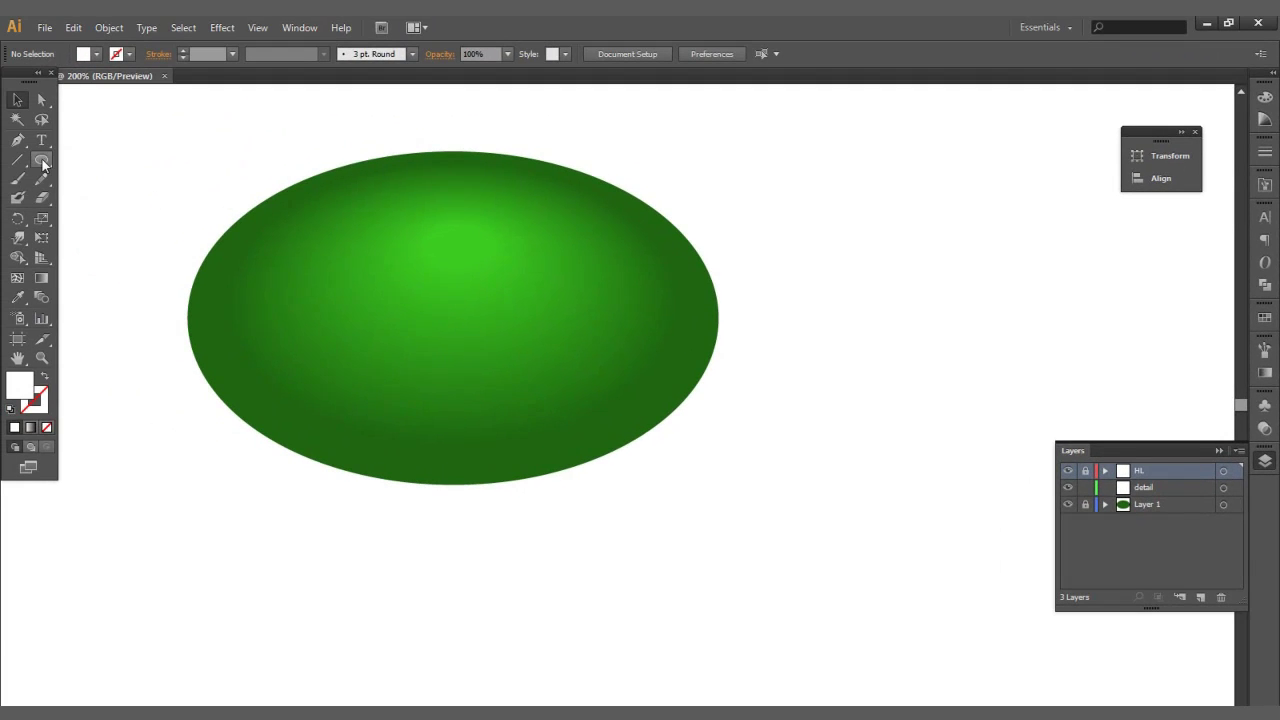
- Paint an arched rough-textured brush stroke about 5.63 in wide across the ellipse's upper part on the detail layer
click(1264, 349)
click(1198, 417)
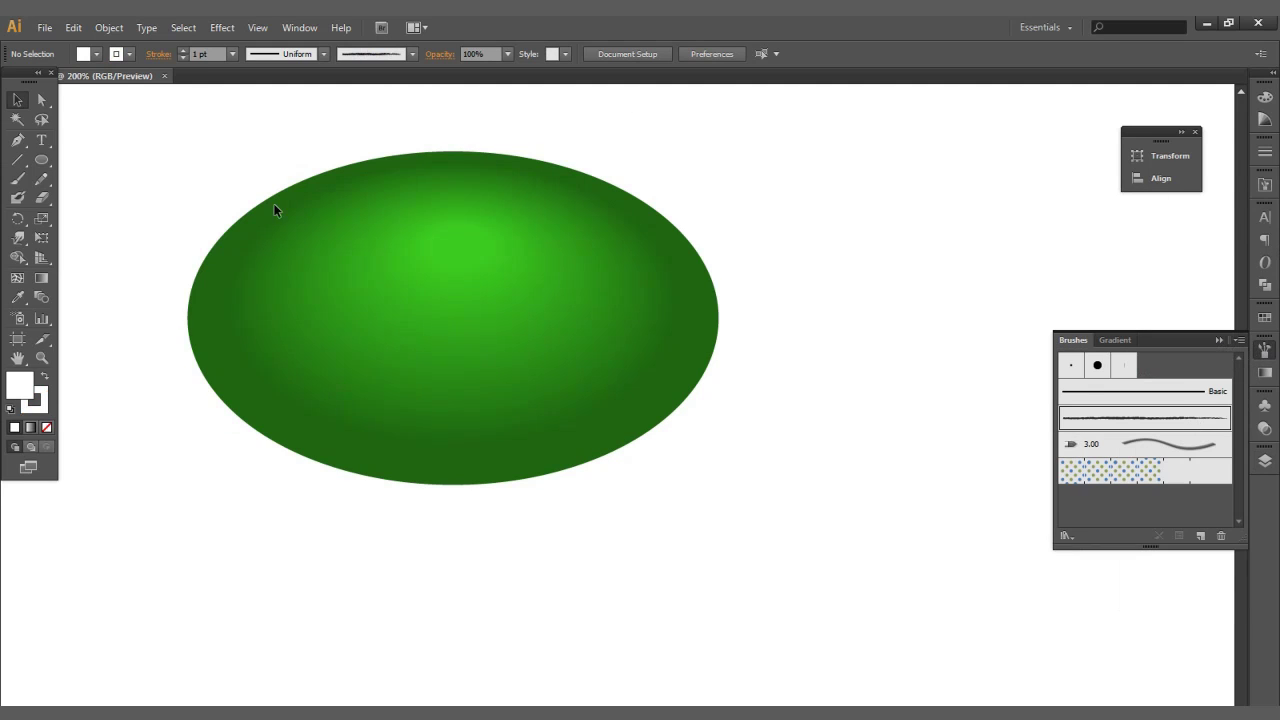
click(18, 181)
click(1264, 461)
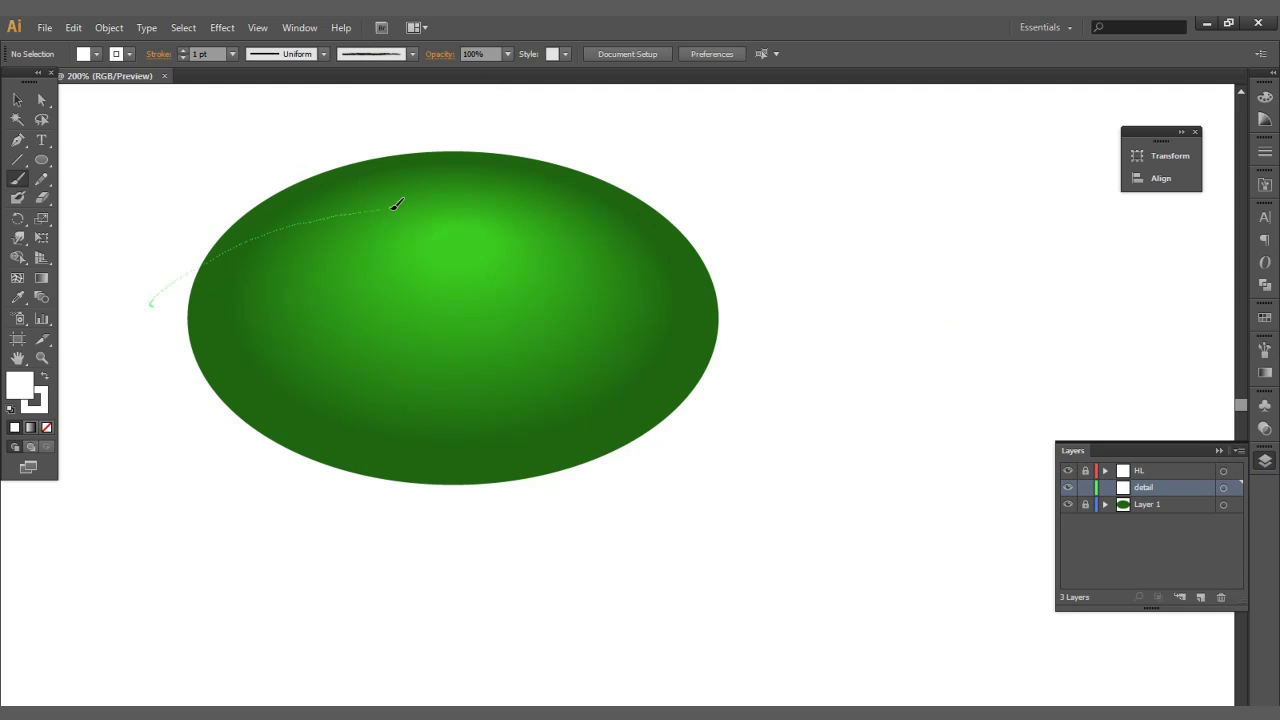
drag(799, 258, 799, 265)
- Remove the arched brush path's fill, keeping its white stroke, and set the stroke weight to 5 pt
click(37, 404)
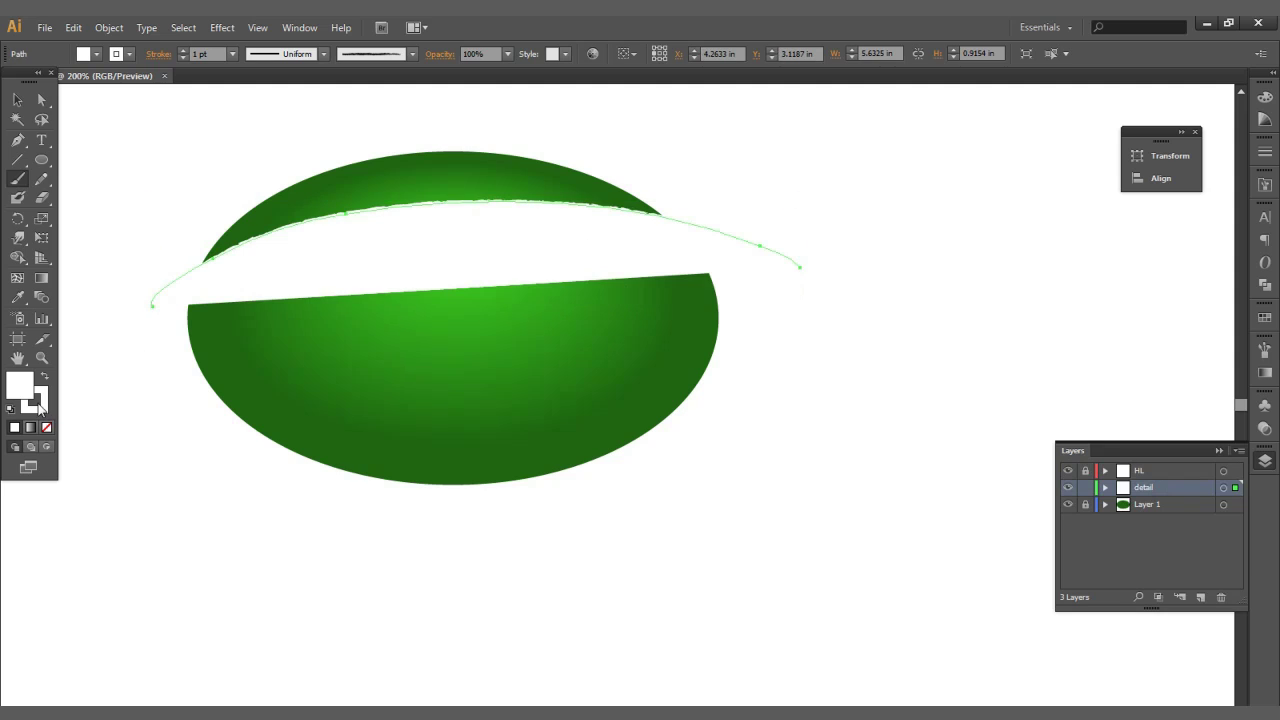
click(46, 427)
click(45, 376)
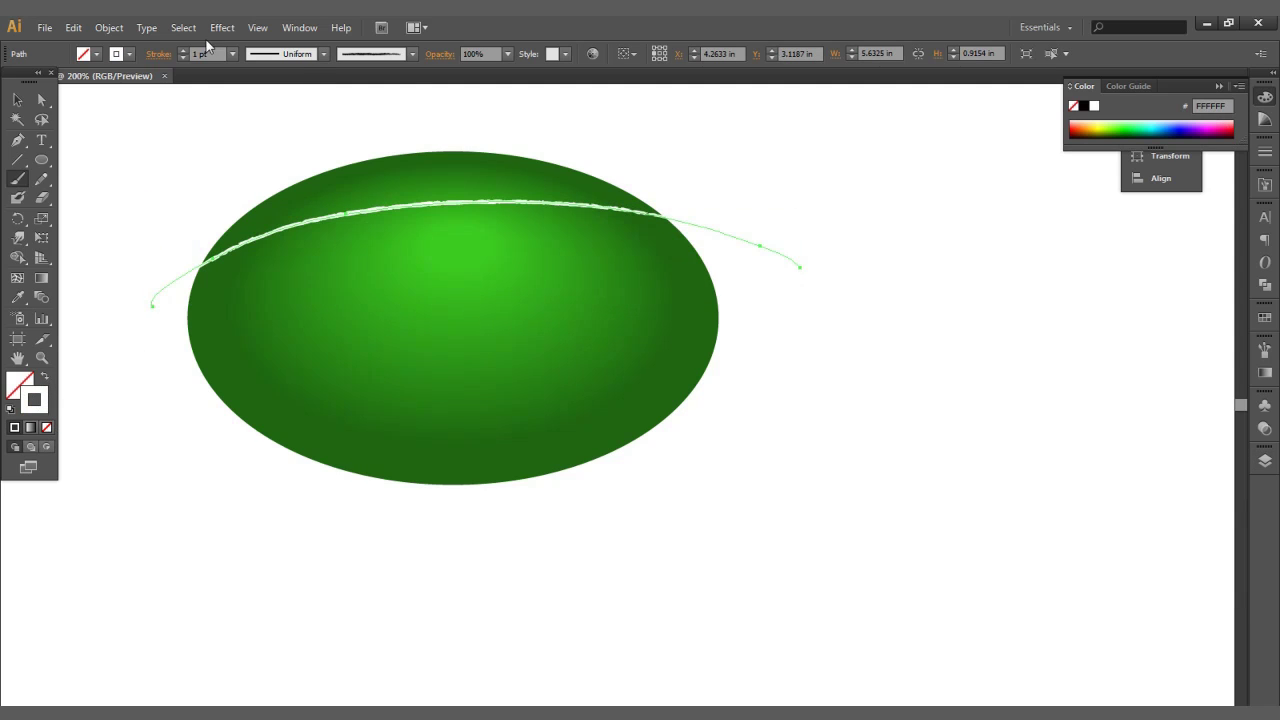
click(181, 50)
click(181, 50)
click(181, 50)
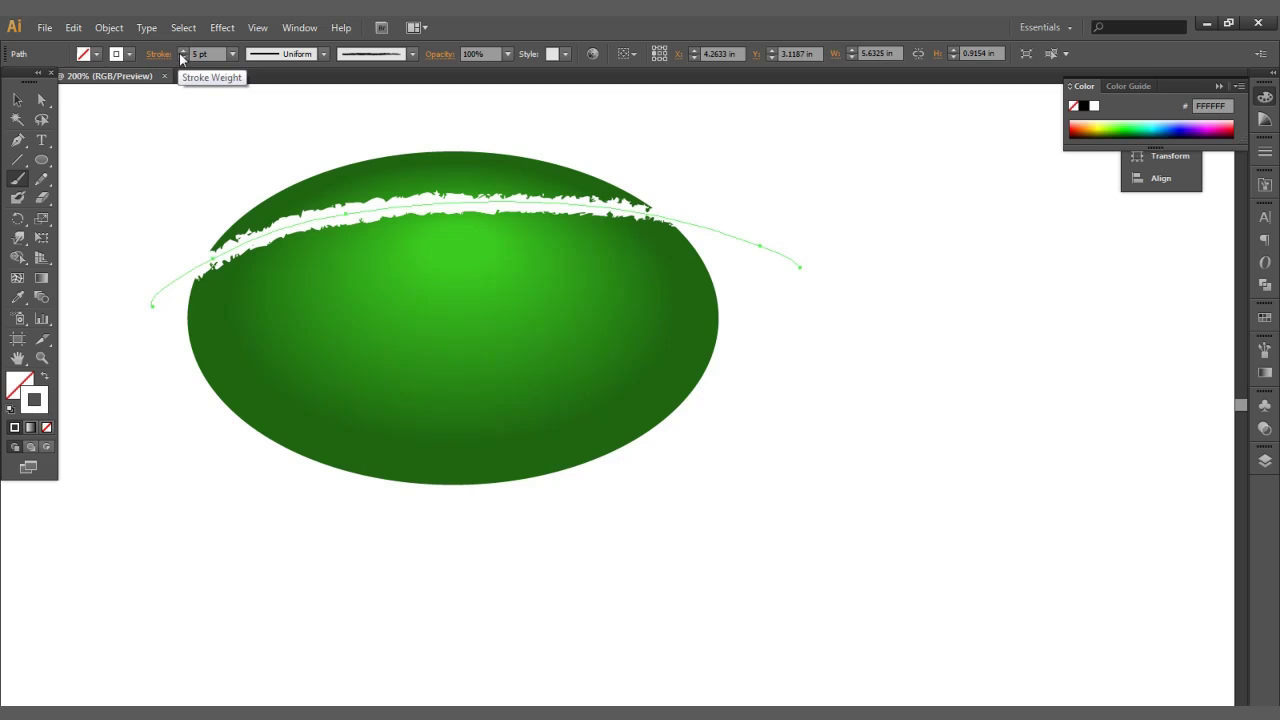
- Increase the arched brush path's stroke weight to 9 pt
click(181, 50)
click(181, 50)
click(181, 50)
click(181, 50)
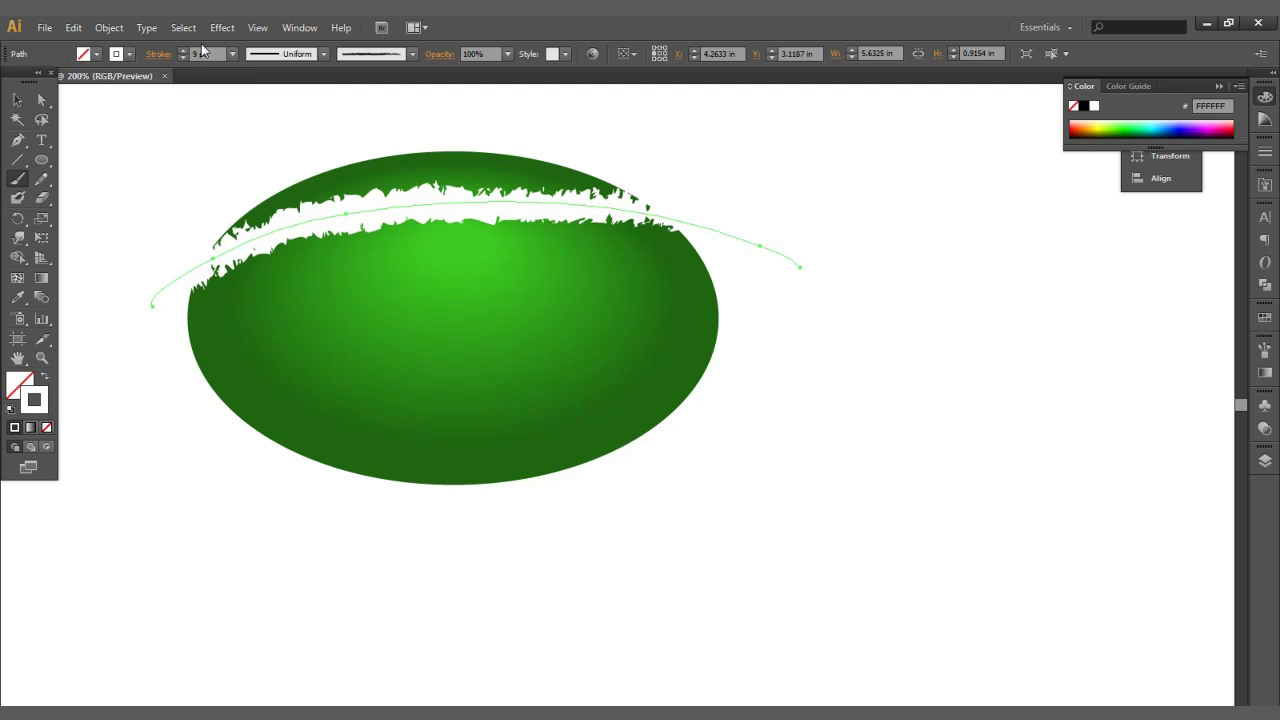
- Set the arched brush path's blending mode to Overlay and its opacity to 20%
click(1265, 428)
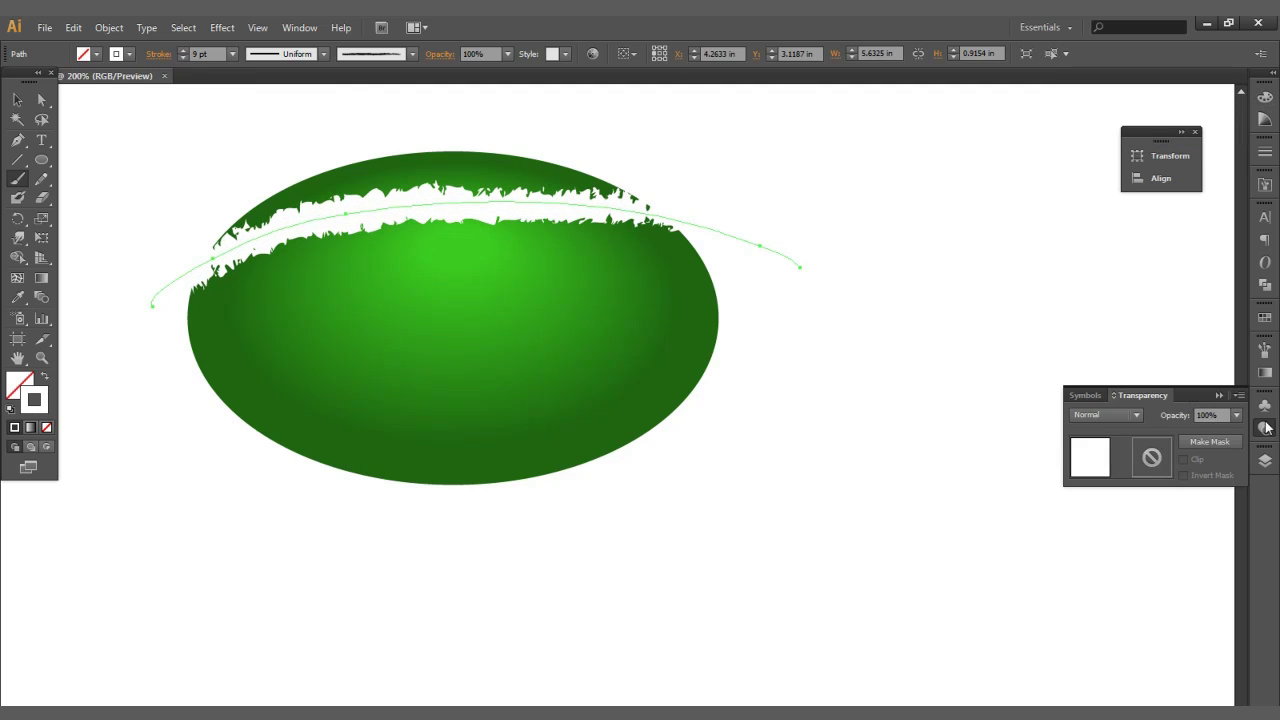
click(1104, 415)
click(1100, 567)
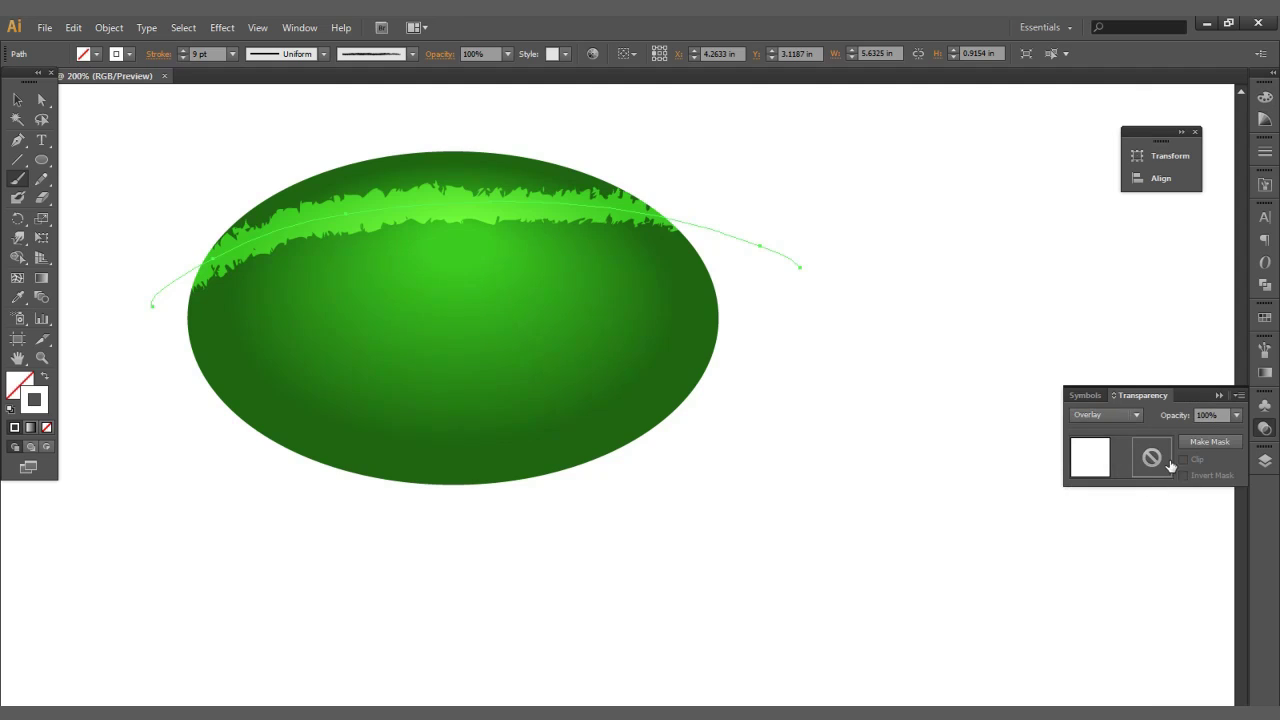
click(1237, 415)
click(1212, 465)
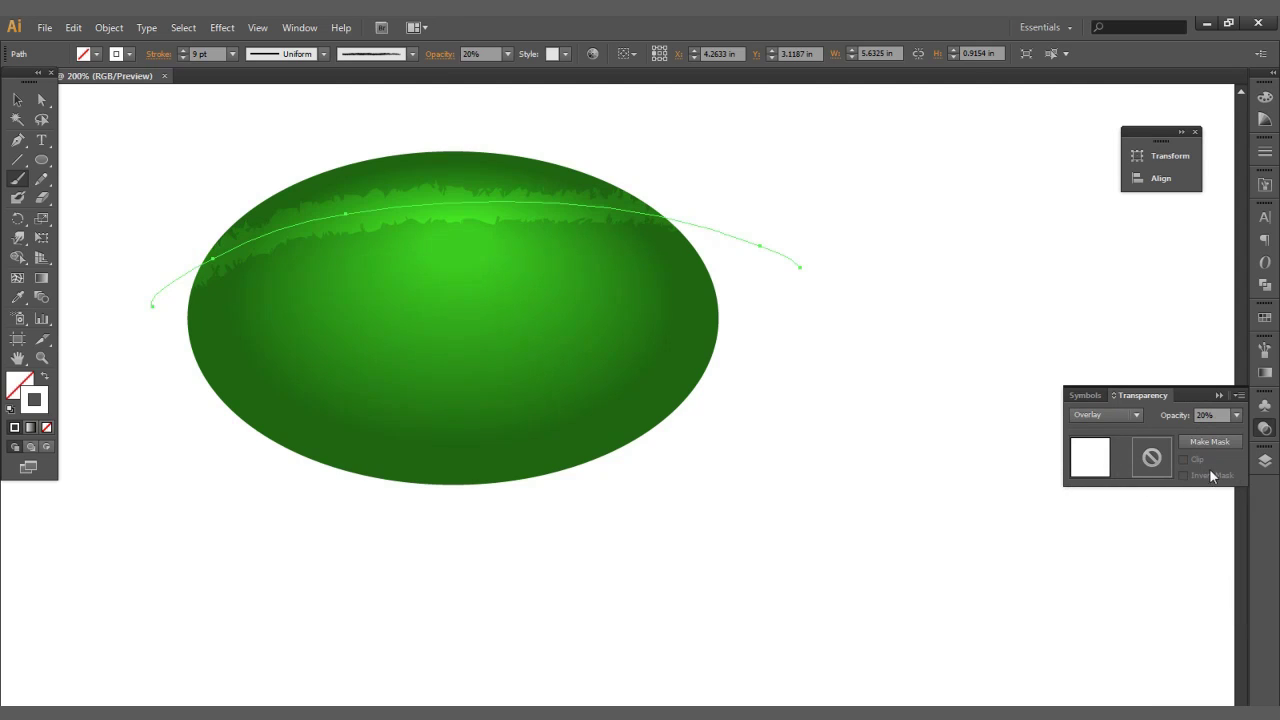
- Warp the arched brush path so its ends bend down along the ellipse's outline, about 5.33 in wide
ctrl+click(918, 228)
ctrl+click(630, 218)
click(18, 237)
mouse_move(802, 234)
mouse_down()
mouse_move(807, 246)
mouse_move(745, 272)
mouse_up()
drag(126, 277, 134, 331)
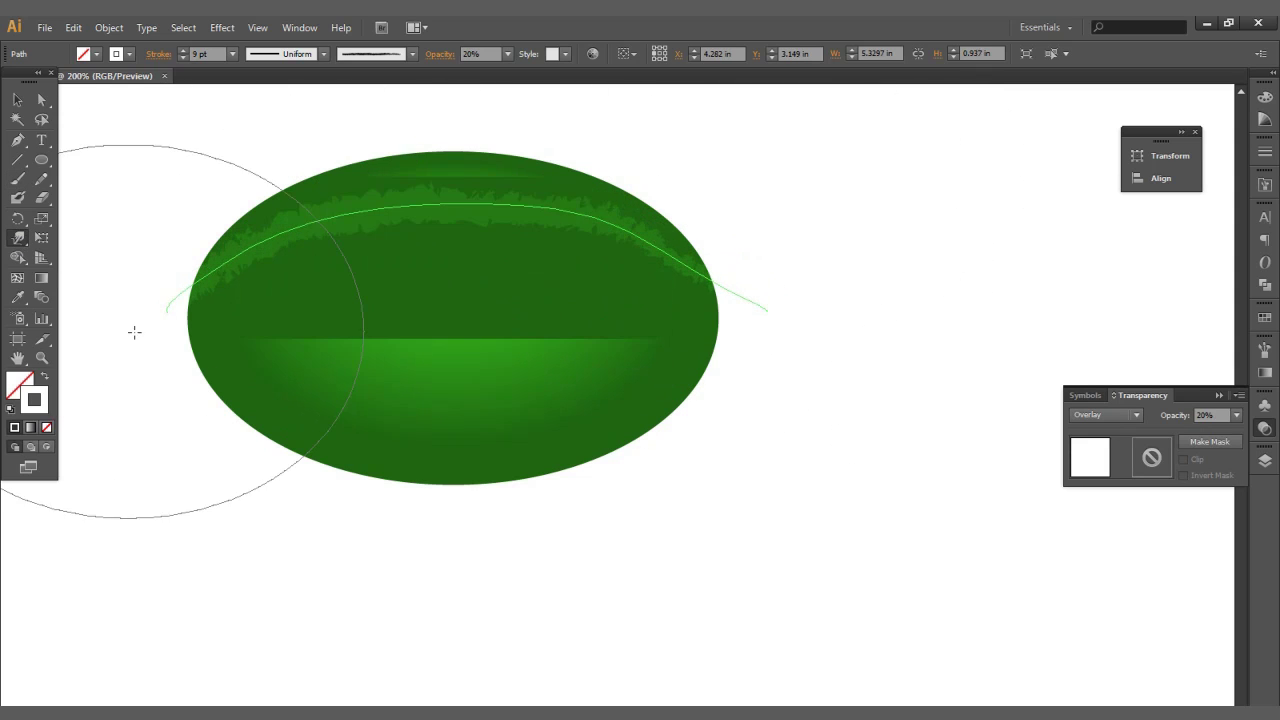
ctrl+click(808, 318)
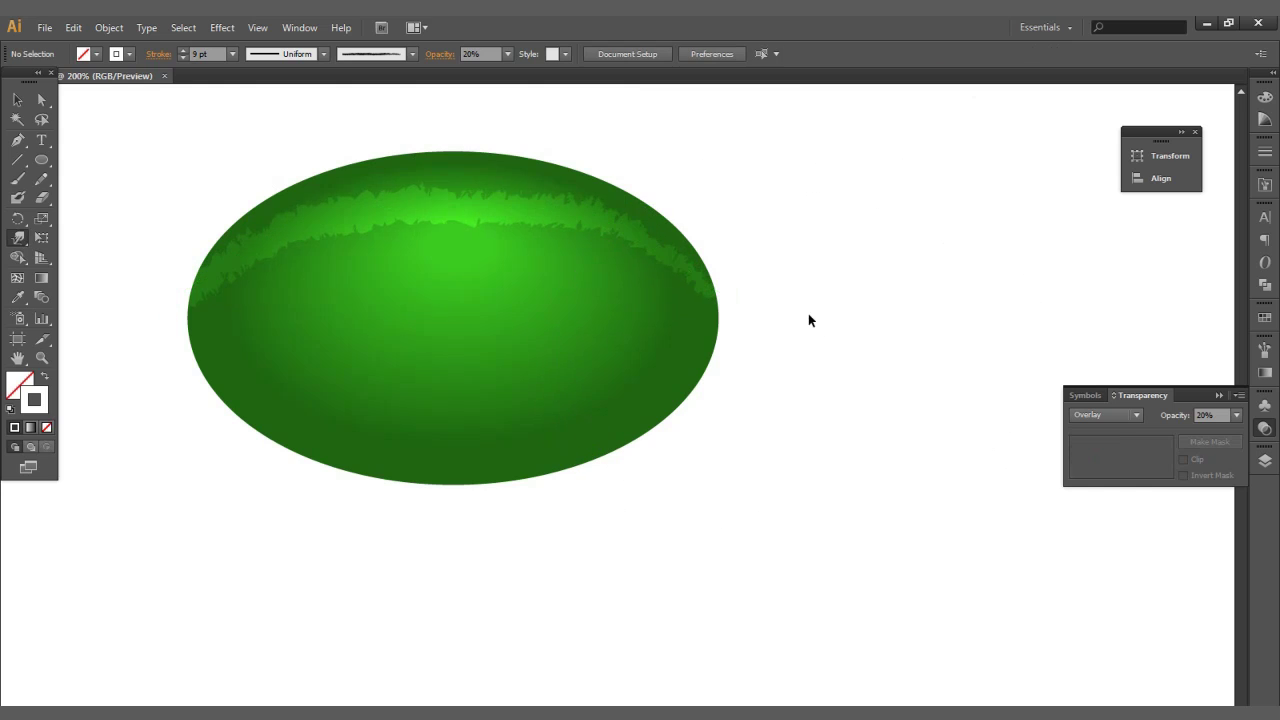
- Paint three more rough-textured stripes across the ellipse, one below the arched stripe and two curving through the lower half
click(17, 178)
drag(165, 343, 202, 322)
drag(661, 296, 699, 327)
key(ctrl+z)
mouse_move(143, 344)
mouse_down()
mouse_move(480, 249)
mouse_move(800, 346)
mouse_up()
drag(197, 311, 310, 349)
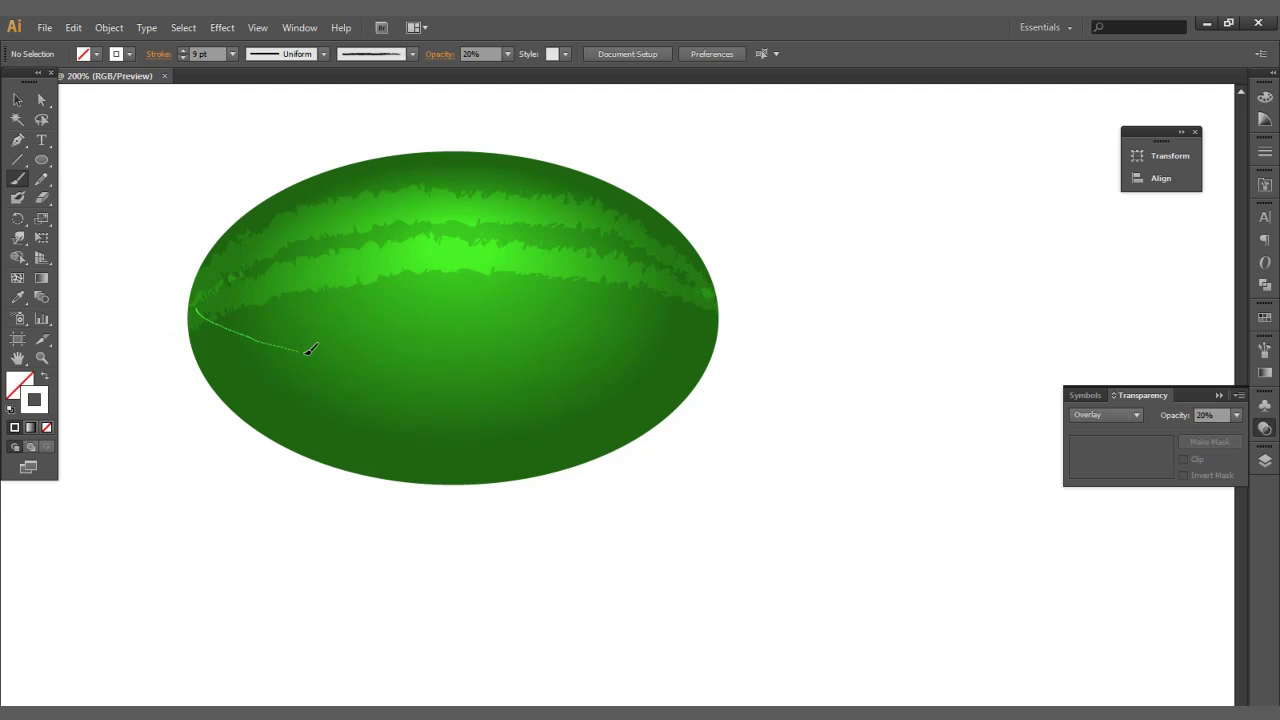
drag(753, 299, 753, 300)
drag(453, 441, 748, 350)
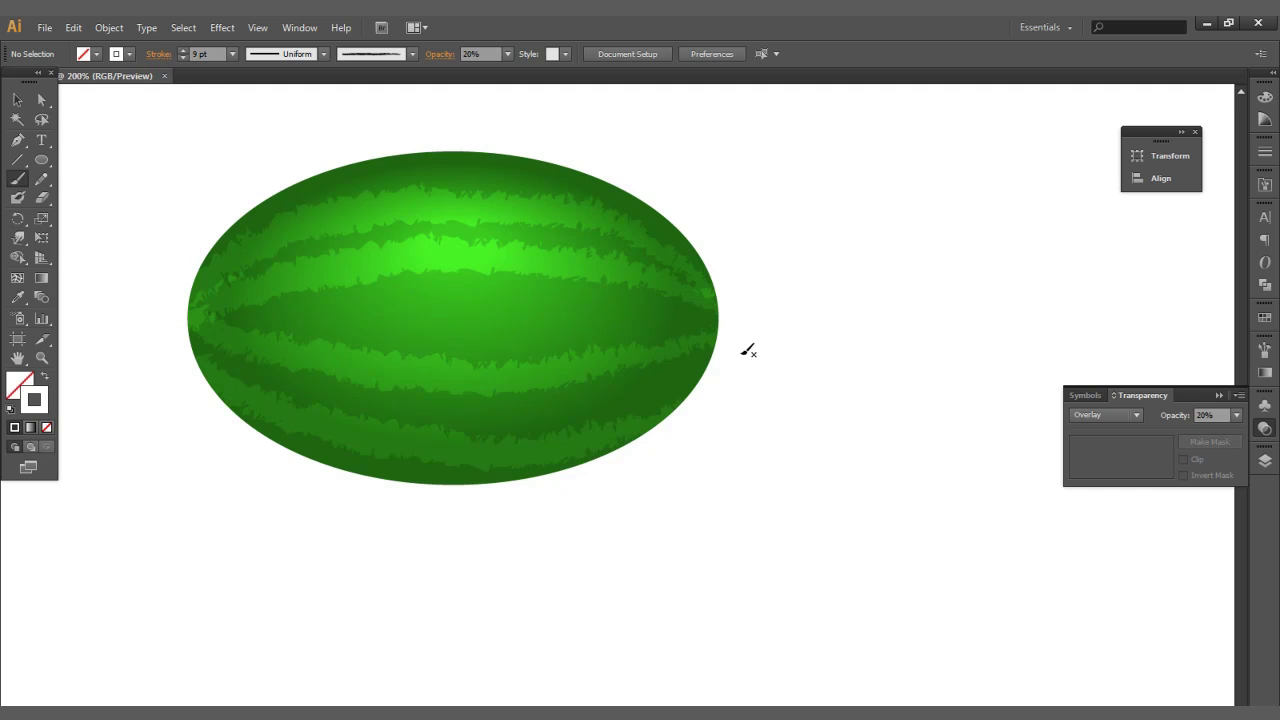
- Paint a stripe about 4.81 in wide across the ellipse's middle, undoing stray strokes near the upper and lower edges
ctrl+alt+click(701, 328)
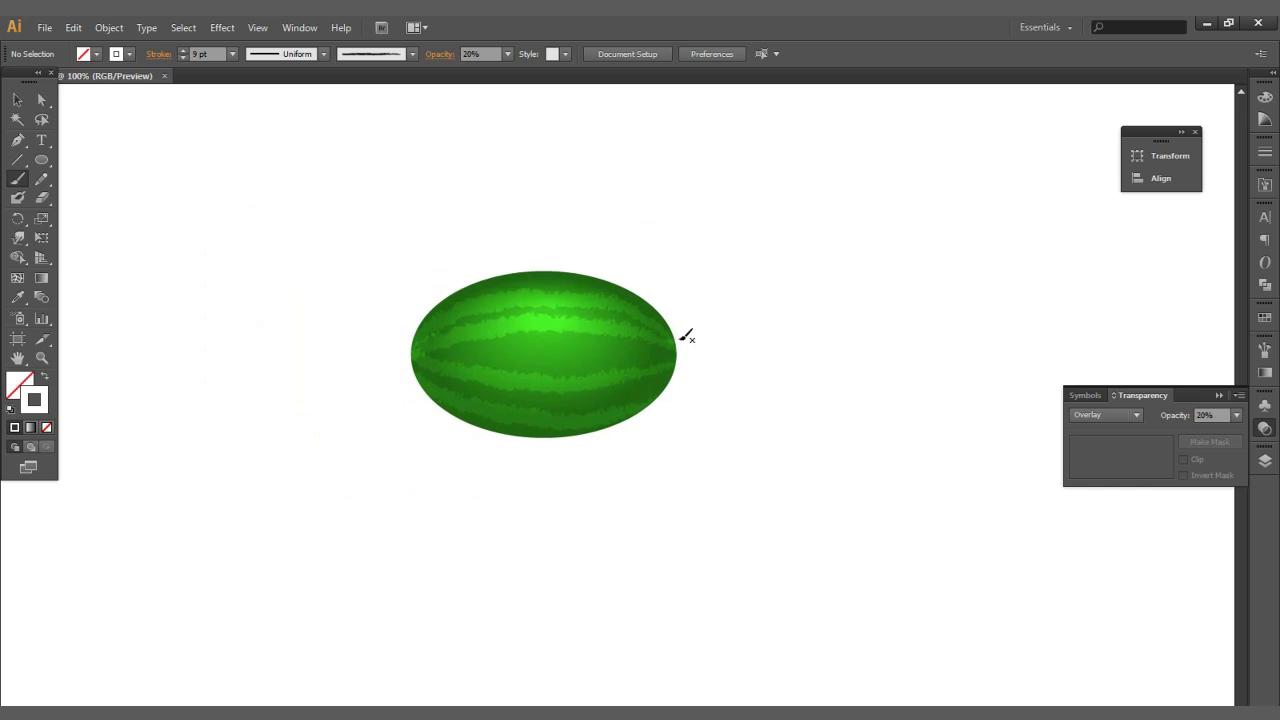
drag(331, 336, 239, 351)
key(ctrl+z)
drag(495, 350, 384, 364)
drag(418, 315, 688, 316)
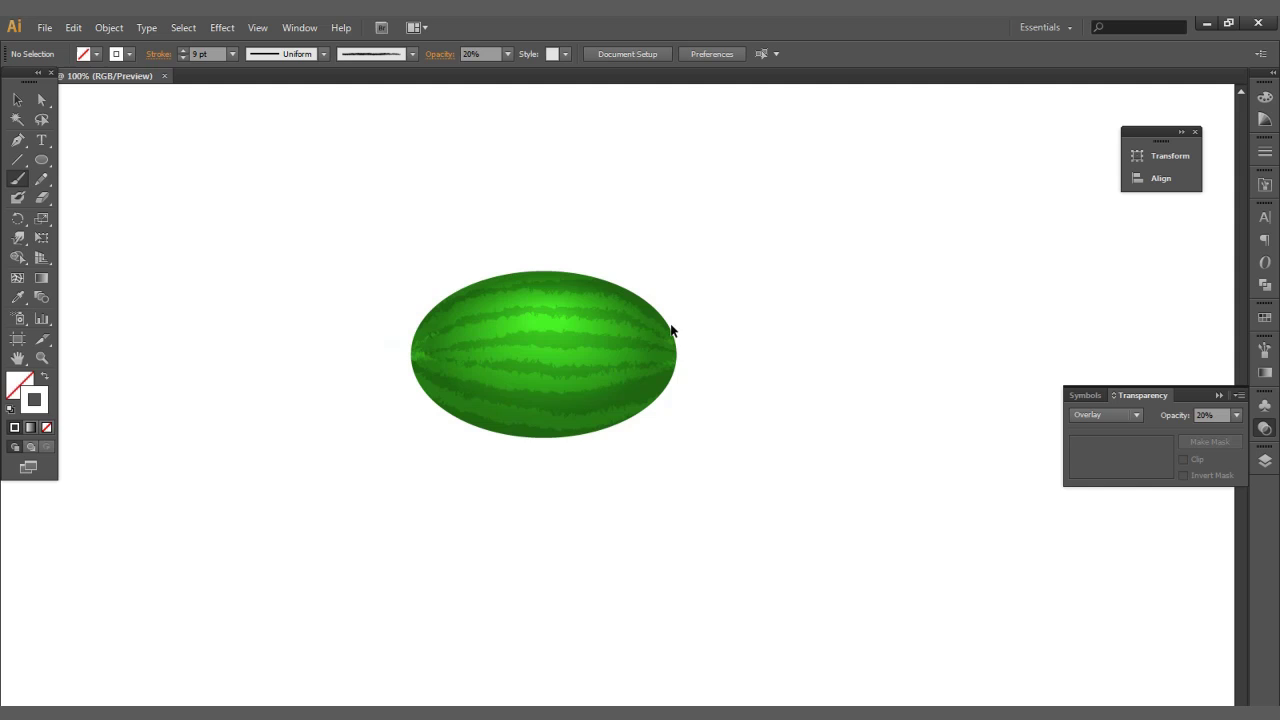
key(ctrl+z)
mouse_move(636, 425)
mouse_down()
mouse_move(524, 439)
mouse_move(423, 396)
mouse_up()
key(ctrl+z)
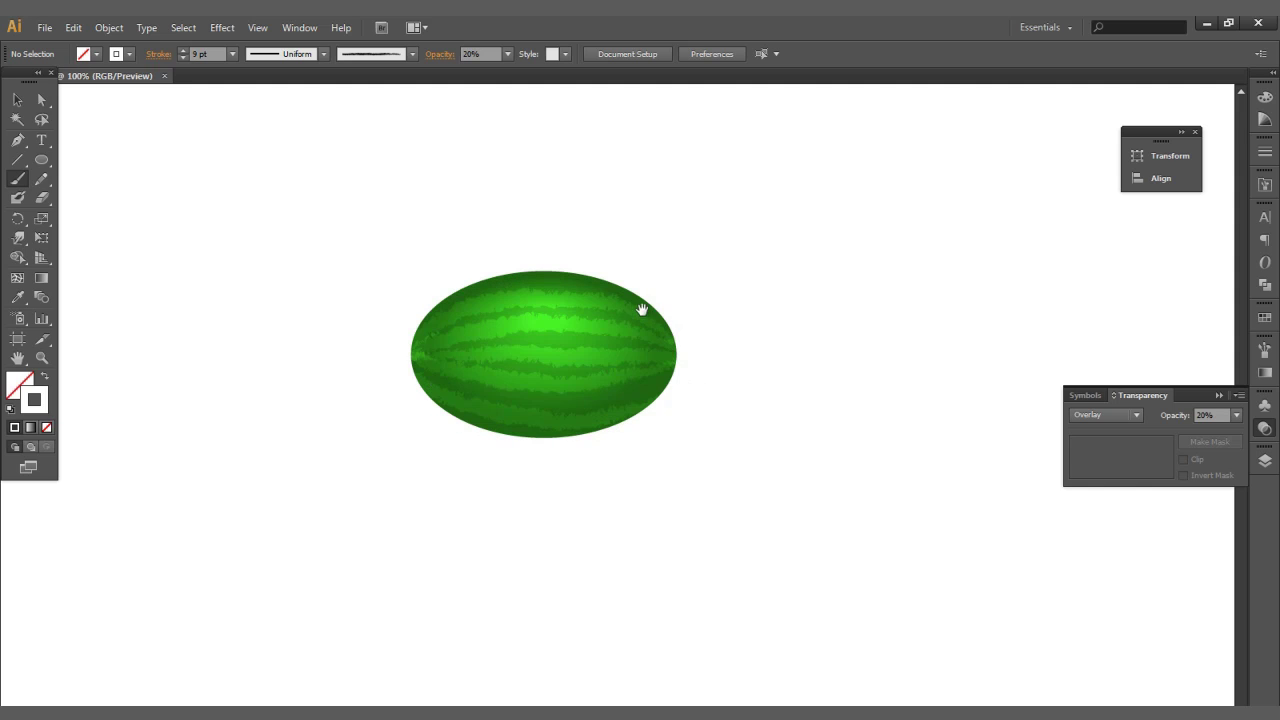
- Paint an arched stripe along the ellipse's top edge
ctrl+click(654, 334)
drag(611, 349, 611, 339)
mouse_move(643, 358)
mouse_down()
mouse_move(548, 307)
mouse_move(443, 290)
mouse_move(278, 368)
mouse_up()
- Select all the brush stripes together and set their stroke color to #A59090
click(494, 426)
click(222, 27)
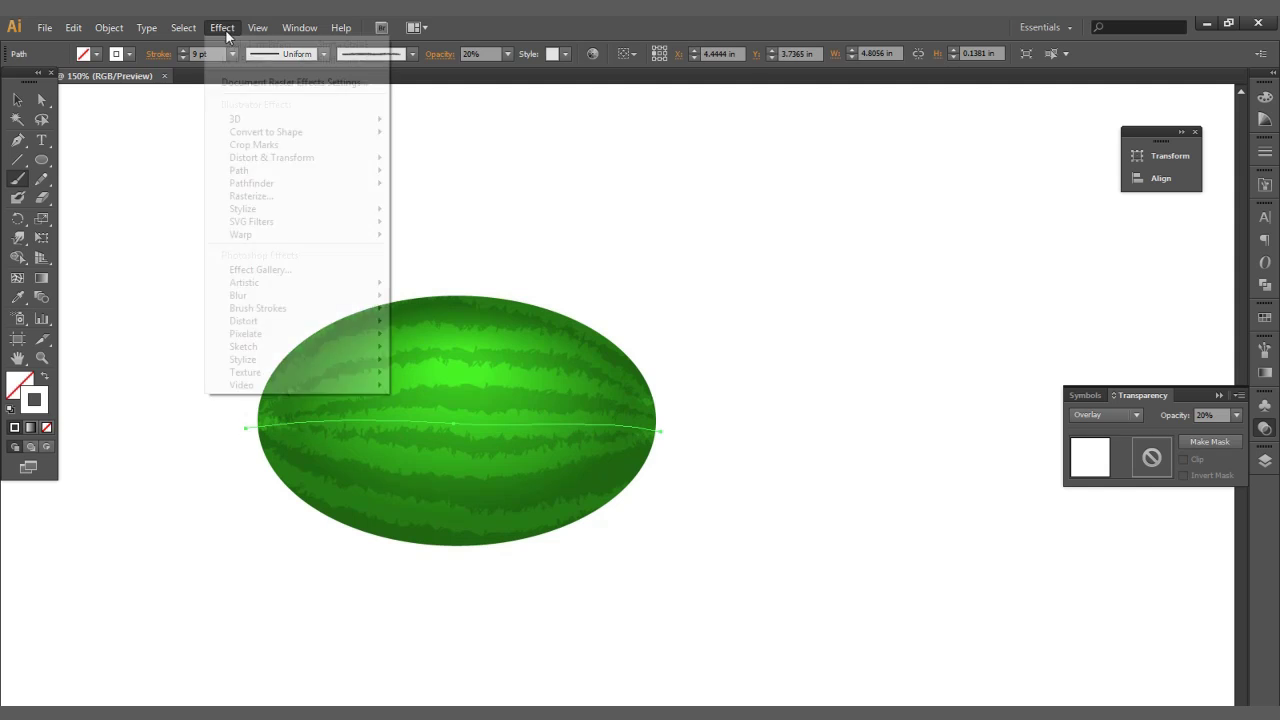
mouse_move(183, 27)
mouse_move(217, 186)
click(62, 253)
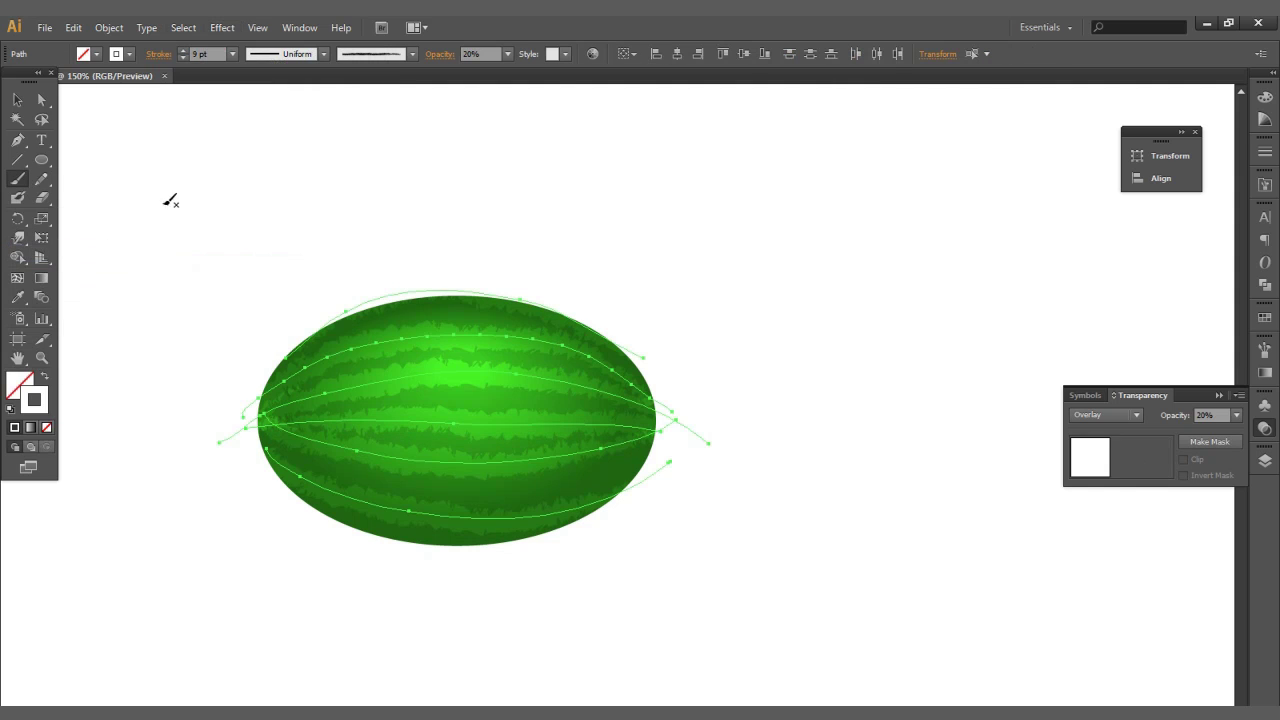
click(509, 54)
double_click(40, 408)
drag(434, 336, 424, 352)
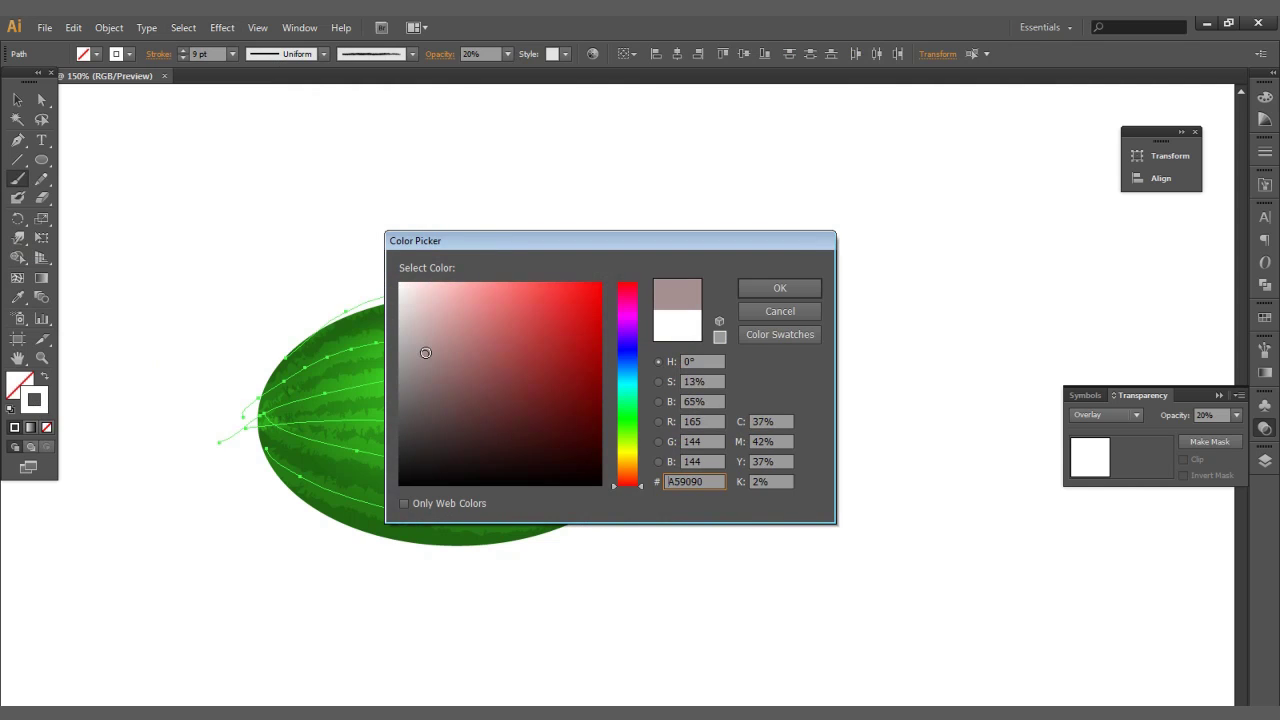
click(770, 288)
- Set the selected stripes' opacity to 60% and deselect them
click(508, 54)
click(535, 193)
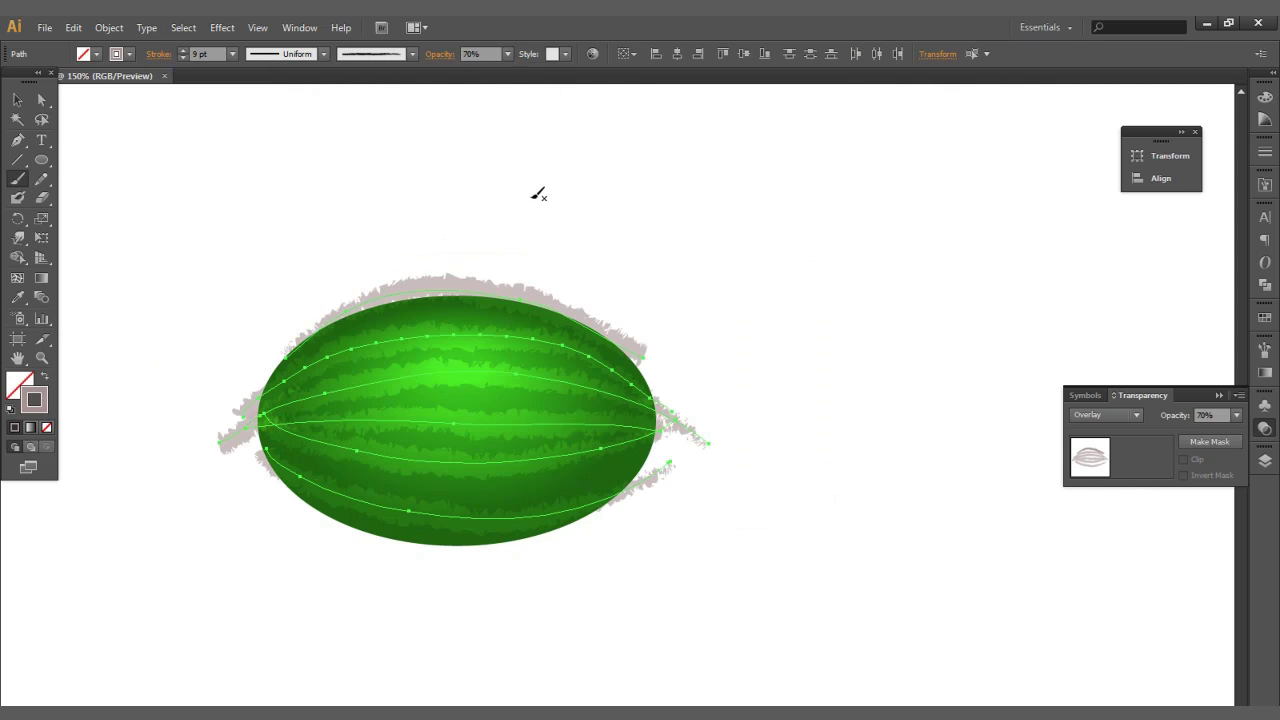
click(508, 54)
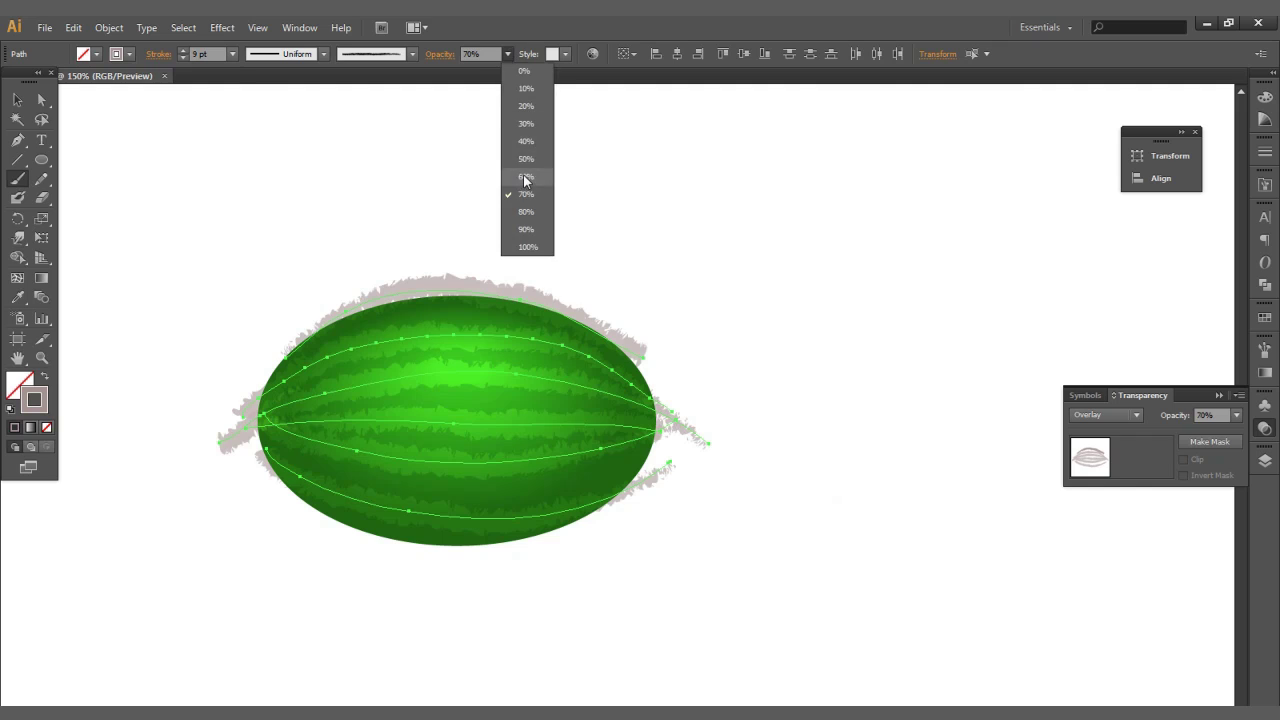
click(532, 176)
key(ctrl+shift+a)
- Choose a different preset stroke weight for the brush with no stripe selected
ctrl+alt+click(614, 242)
ctrl+alt+click(614, 249)
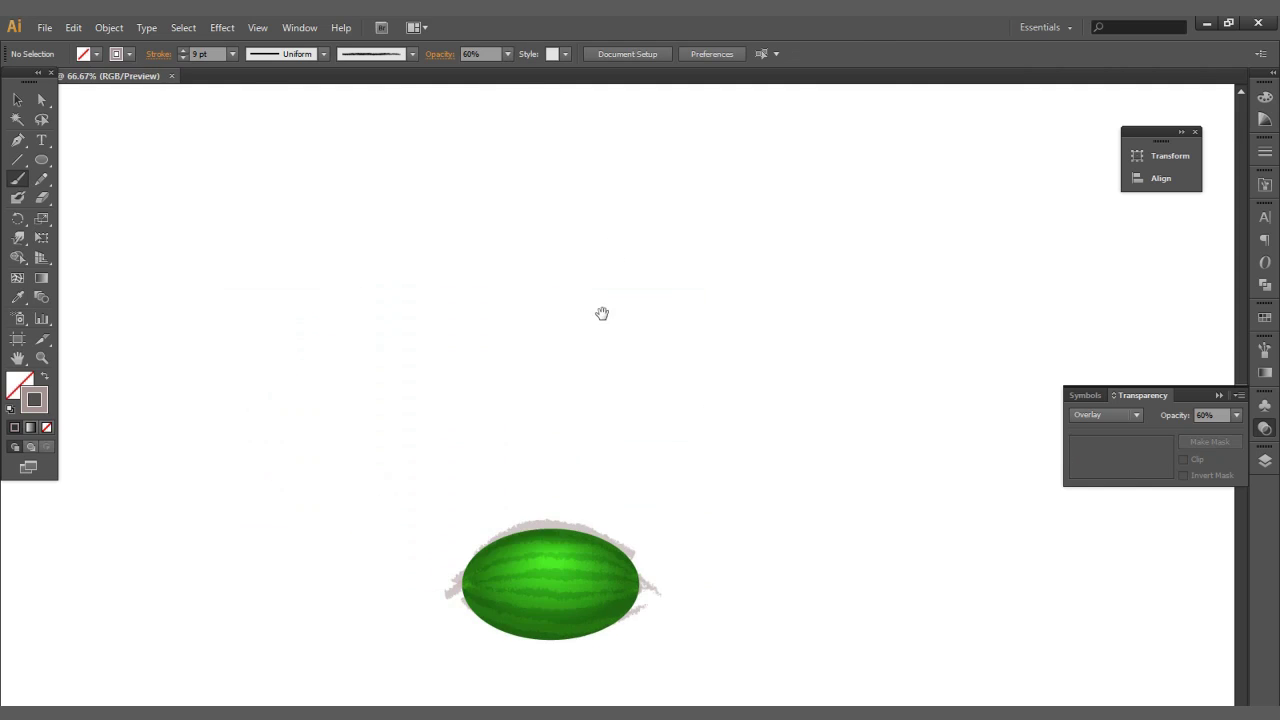
drag(640, 450, 623, 216)
drag(675, 258, 439, 473)
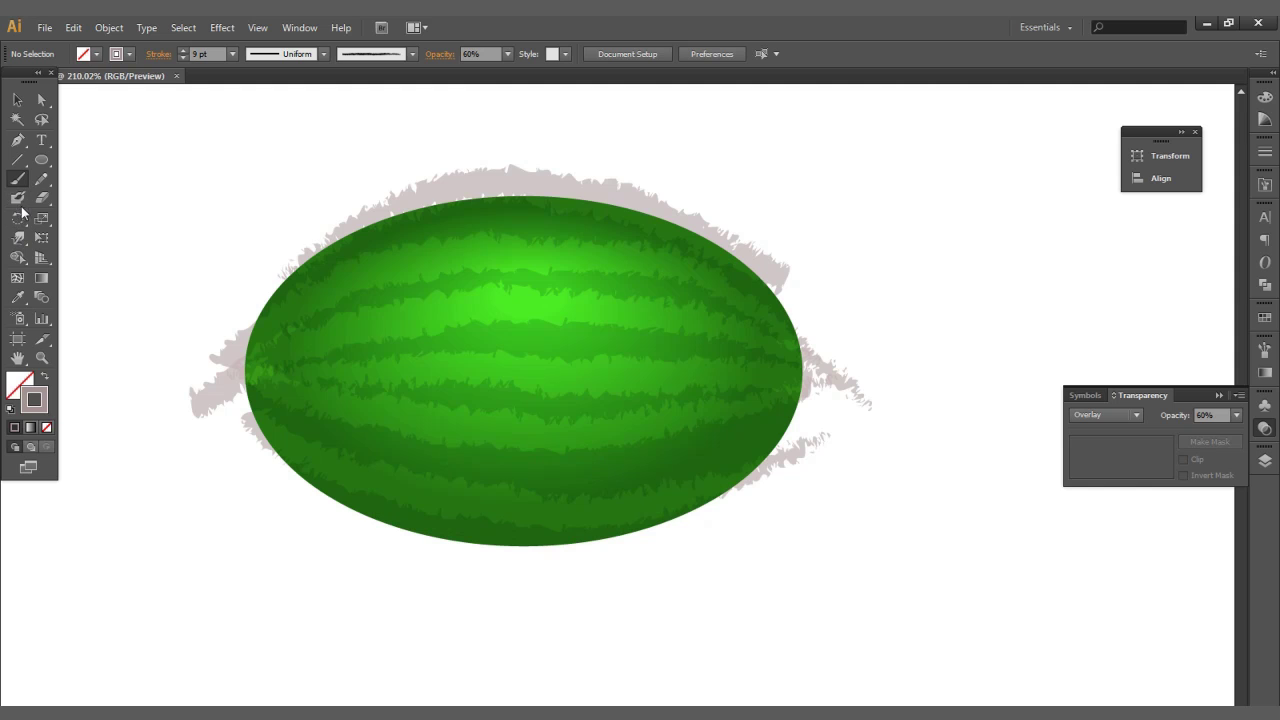
ctrl+click(275, 355)
ctrl+click(328, 120)
click(231, 54)
click(255, 124)
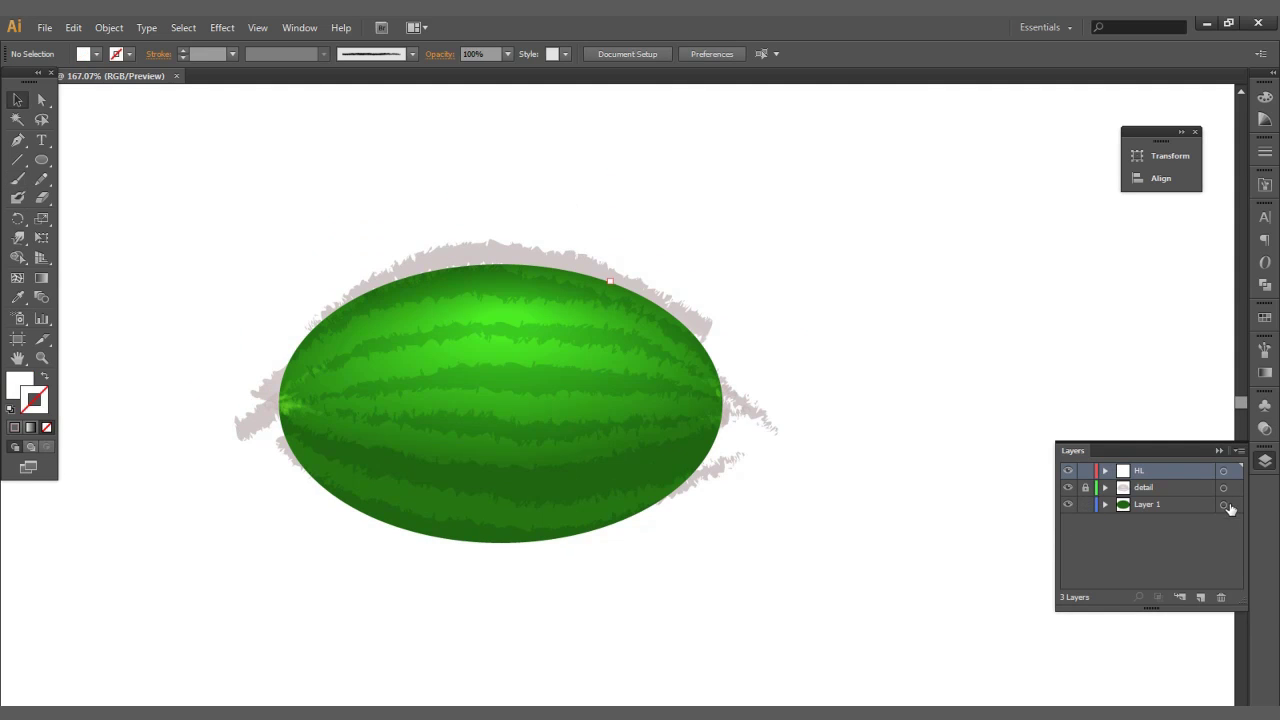
- Select the base ellipse on Layer 1, change its fill to dark green #0C2D05, and deselect it
click(1236, 507)
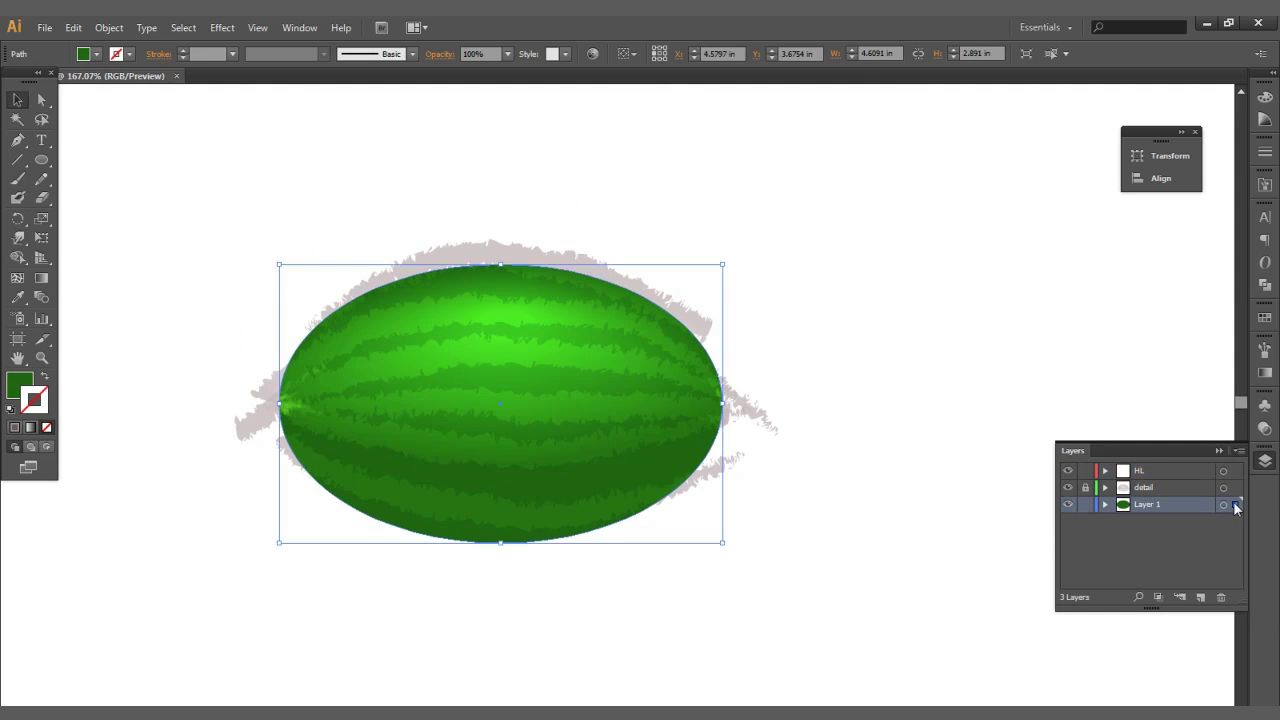
double_click(18, 384)
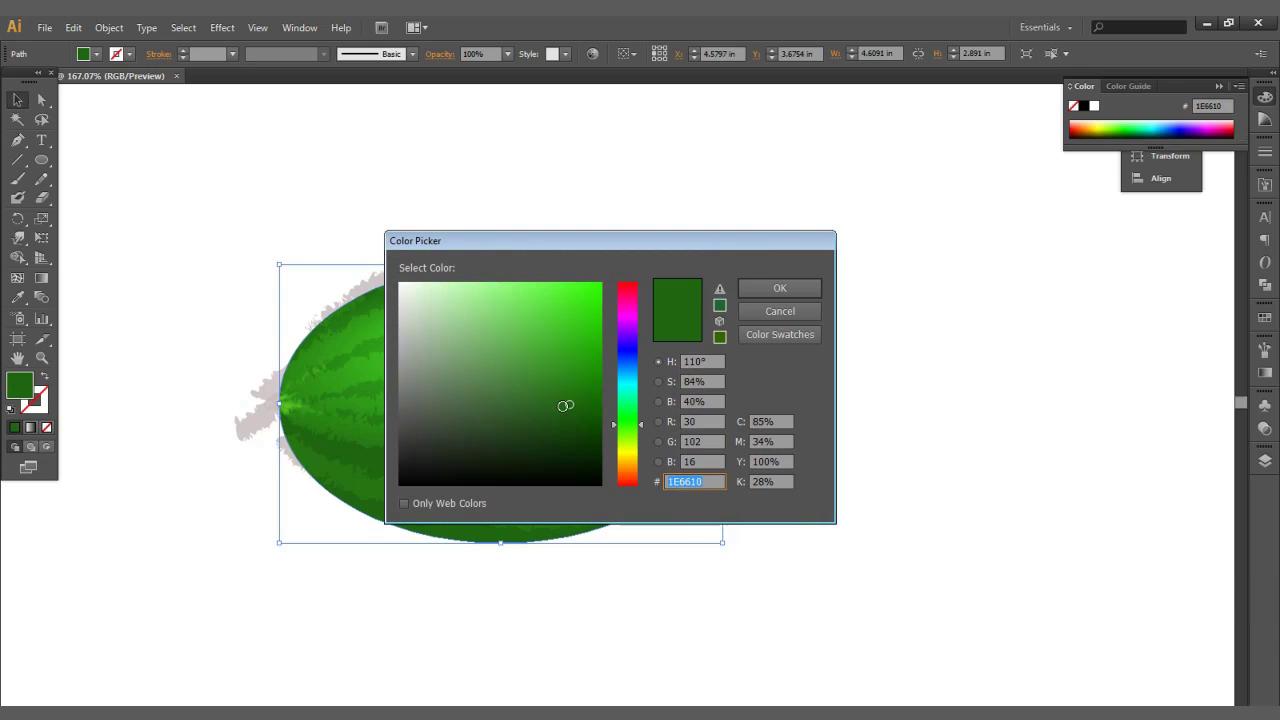
click(580, 449)
click(748, 284)
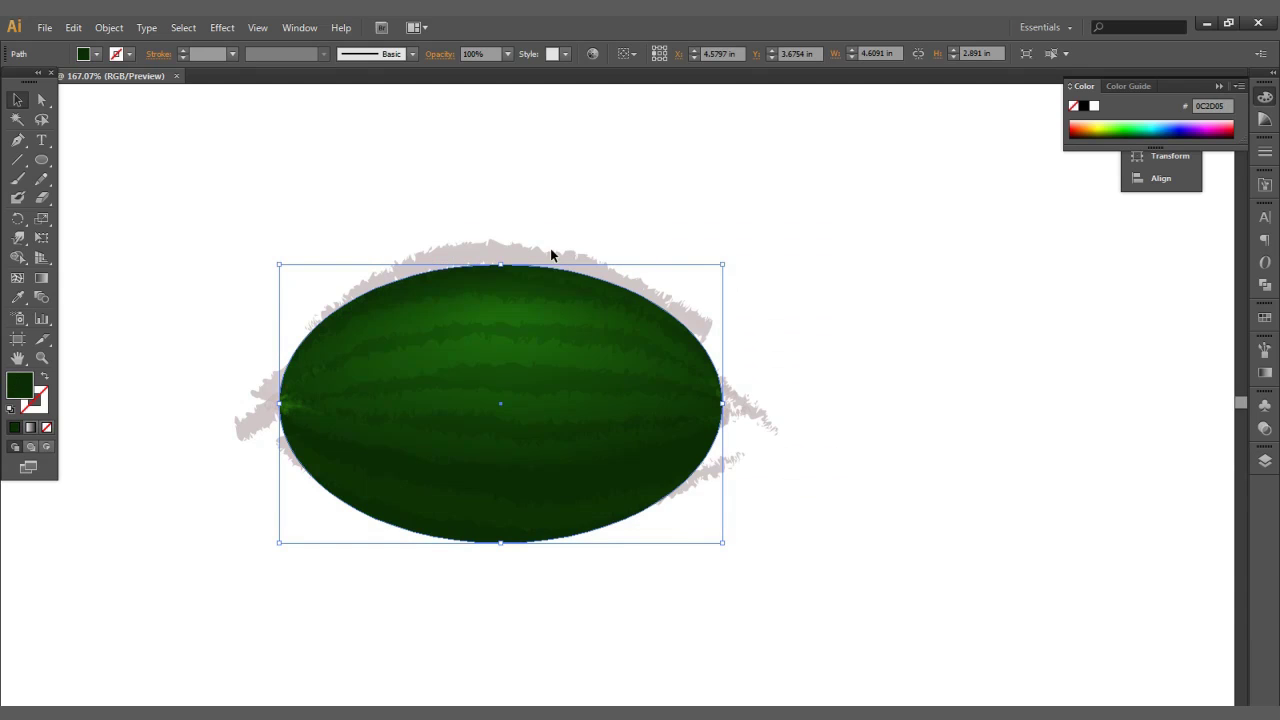
click(19, 100)
click(107, 110)
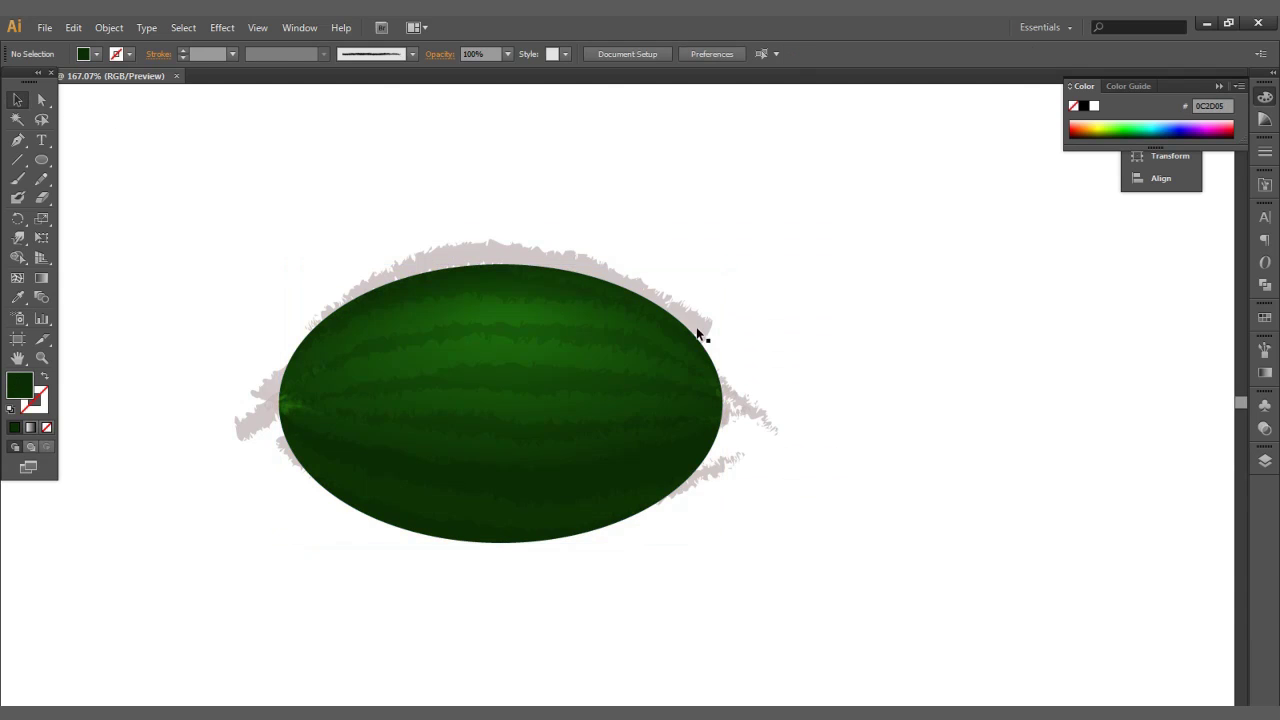
- Scale the highlight blend down to about 3.73 by 1.53 in and reposition it on the melon's upper half
click(549, 345)
alt+drag(497, 337, 501, 337)
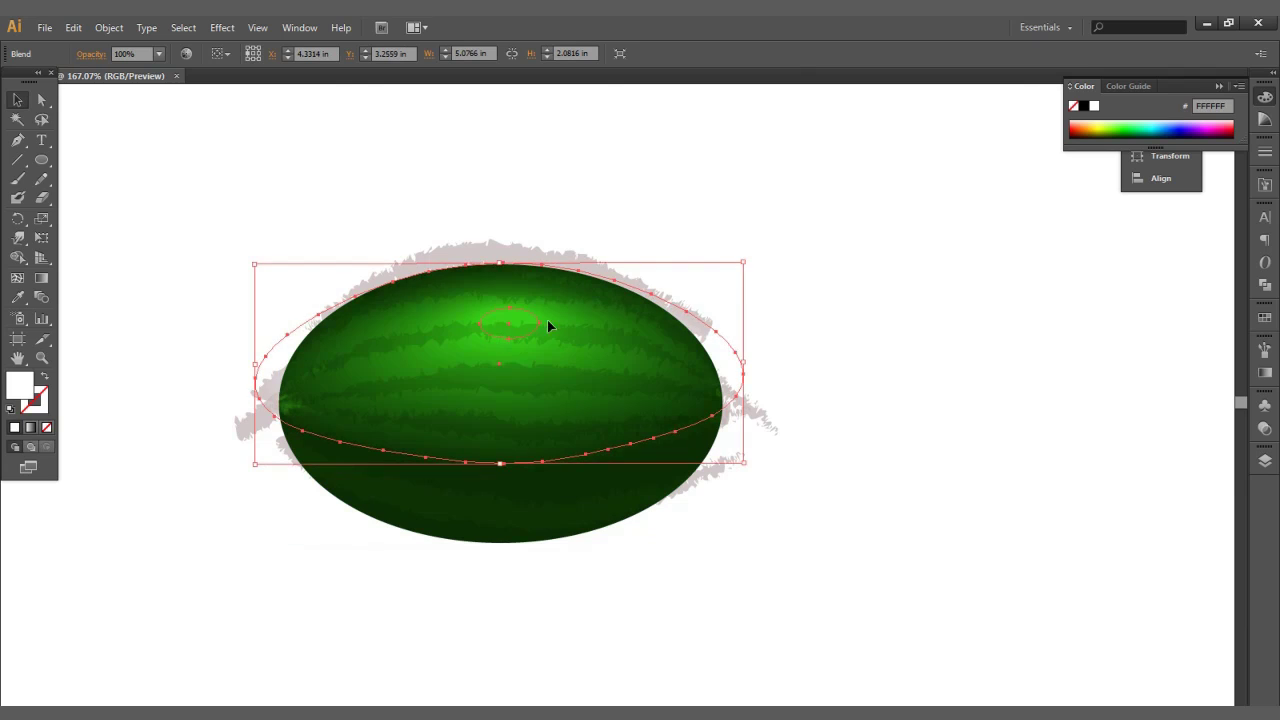
drag(746, 464, 680, 438)
drag(524, 337, 504, 316)
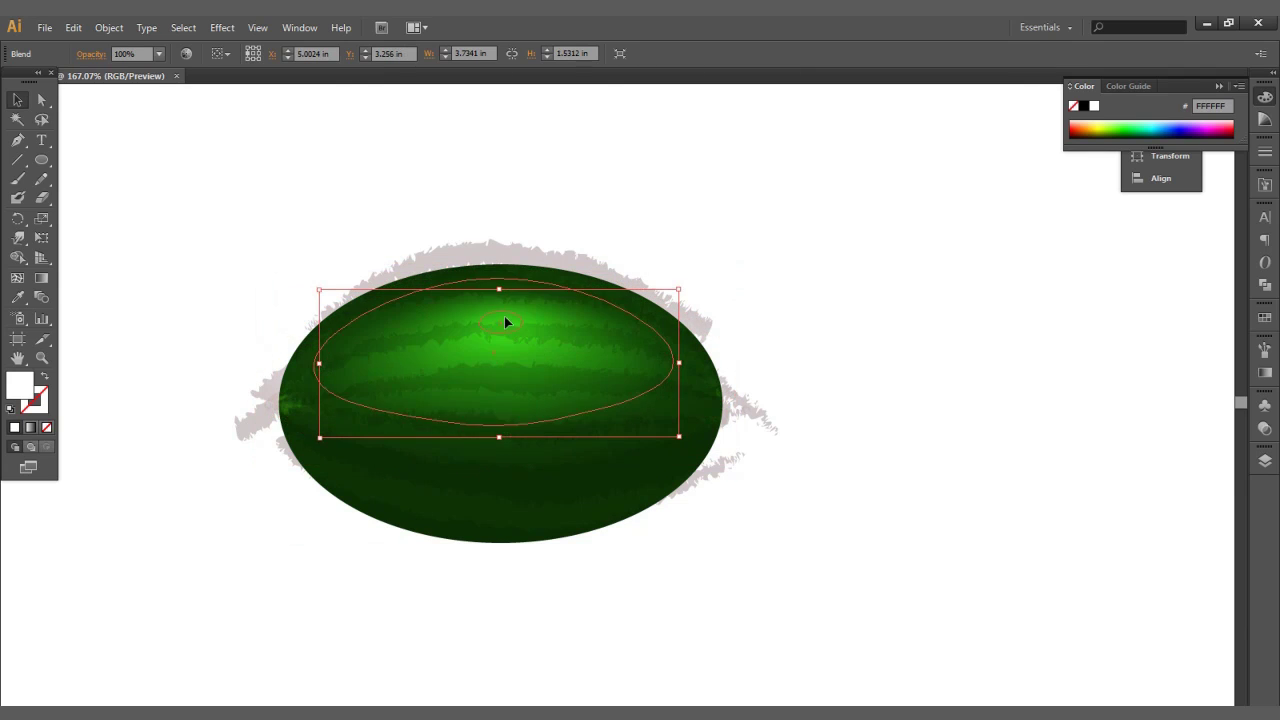
- Nudge the highlight blend up near the melon's top and enlarge it to about 4.16 by 1.70 in
key(Up)
key(Up)
key(Up)
key(Up)
key(Up)
key(Up)
key(Up)
key(Up)
key(Left)
shift+drag(675, 412, 713, 428)
drag(553, 313, 553, 313)
click(786, 294)
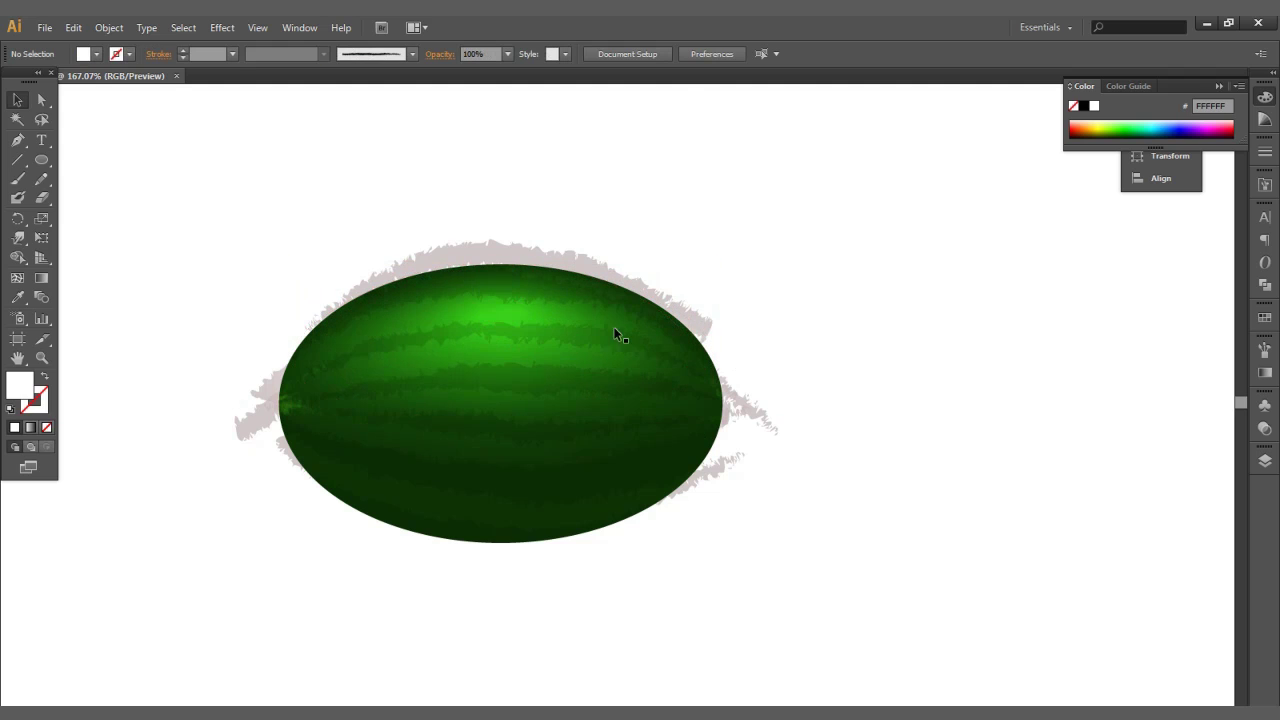
- Duplicate the highlight blend onto the melon's lower half and rotate the copy 180°
click(577, 428)
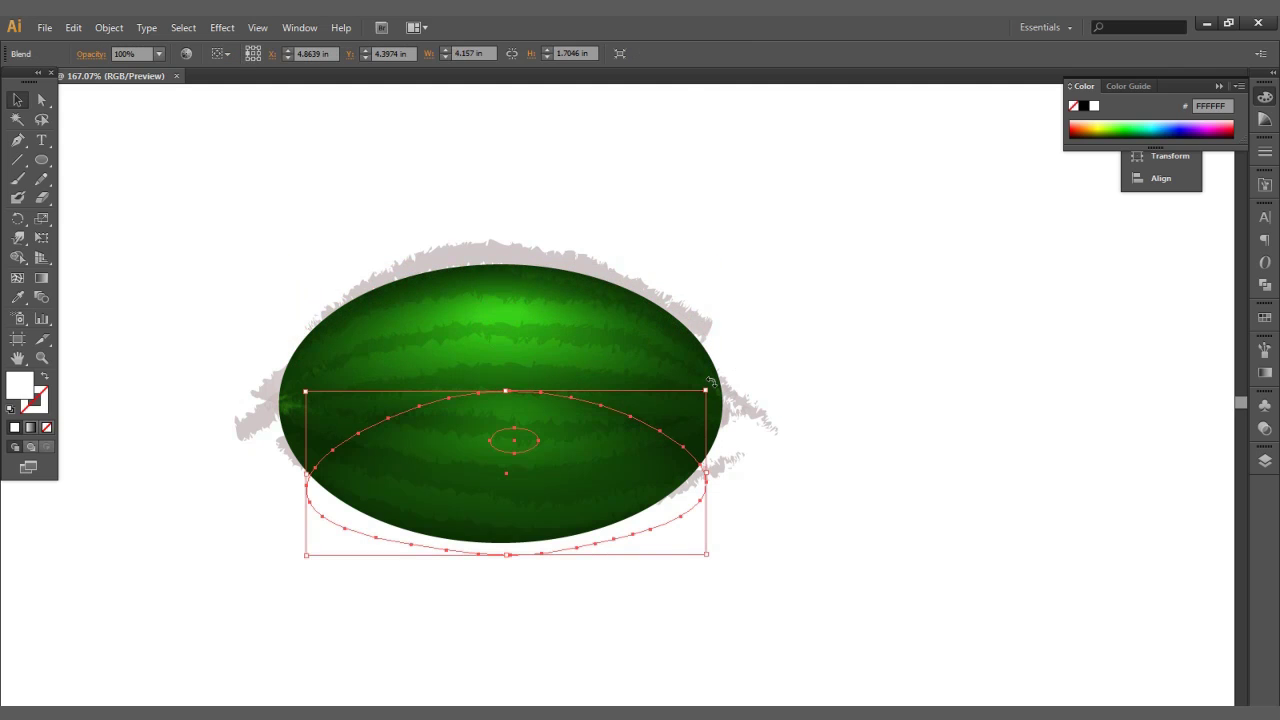
drag(708, 381, 304, 554)
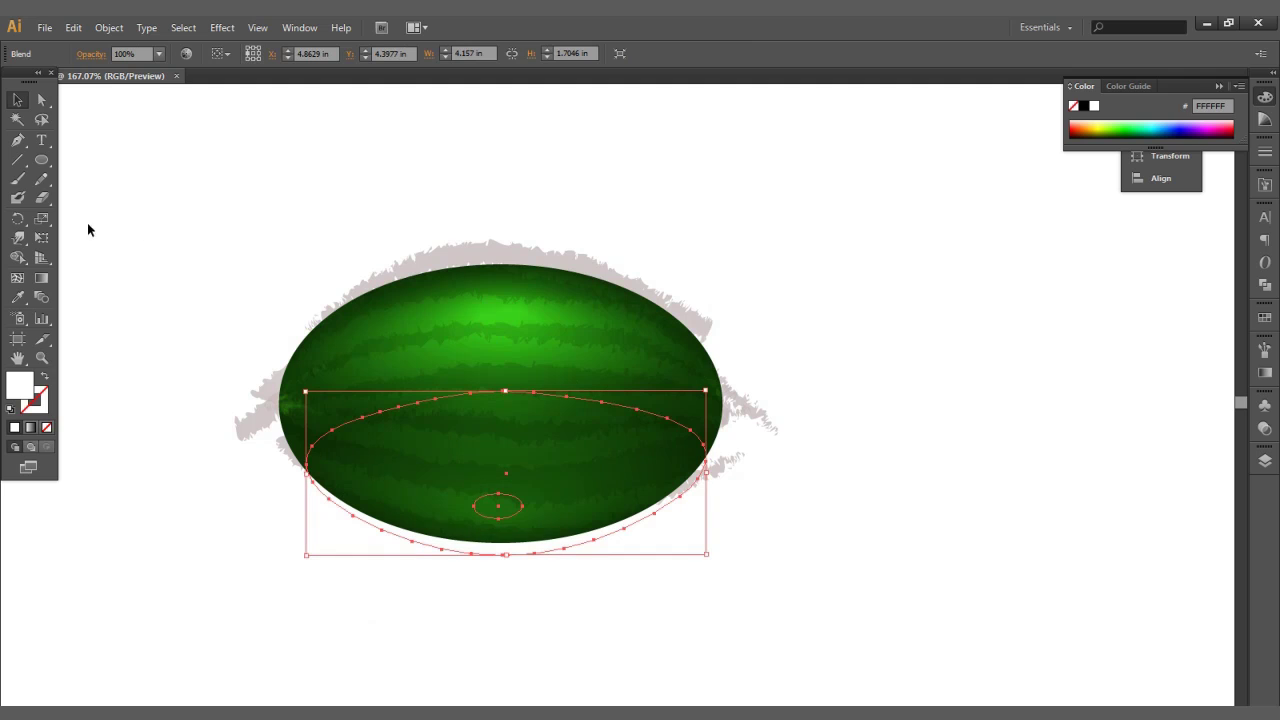
- Warp the lower highlight blend into a crescent following the melon's bottom edge
click(17, 240)
mouse_move(460, 343)
mouse_down()
mouse_move(496, 376)
mouse_move(488, 388)
mouse_up()
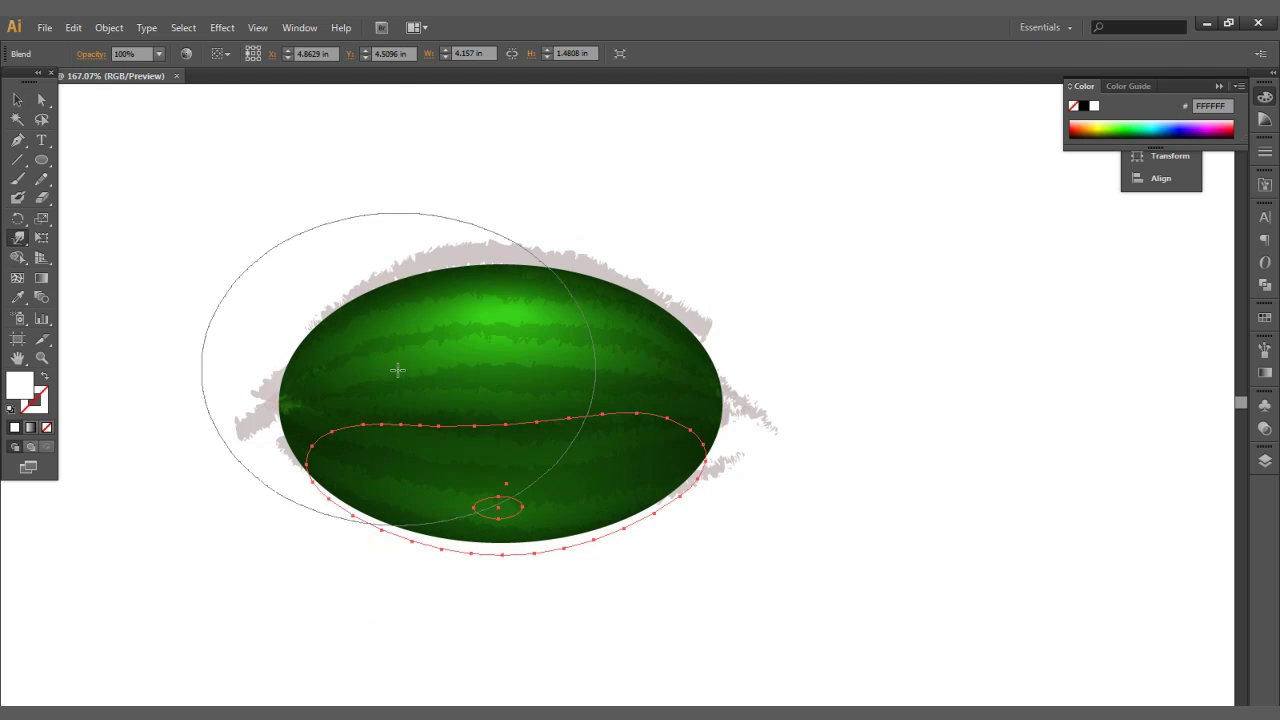
mouse_move(397, 370)
mouse_down()
mouse_move(600, 401)
mouse_move(586, 392)
mouse_move(417, 424)
mouse_move(376, 412)
mouse_move(308, 441)
mouse_move(223, 383)
mouse_up()
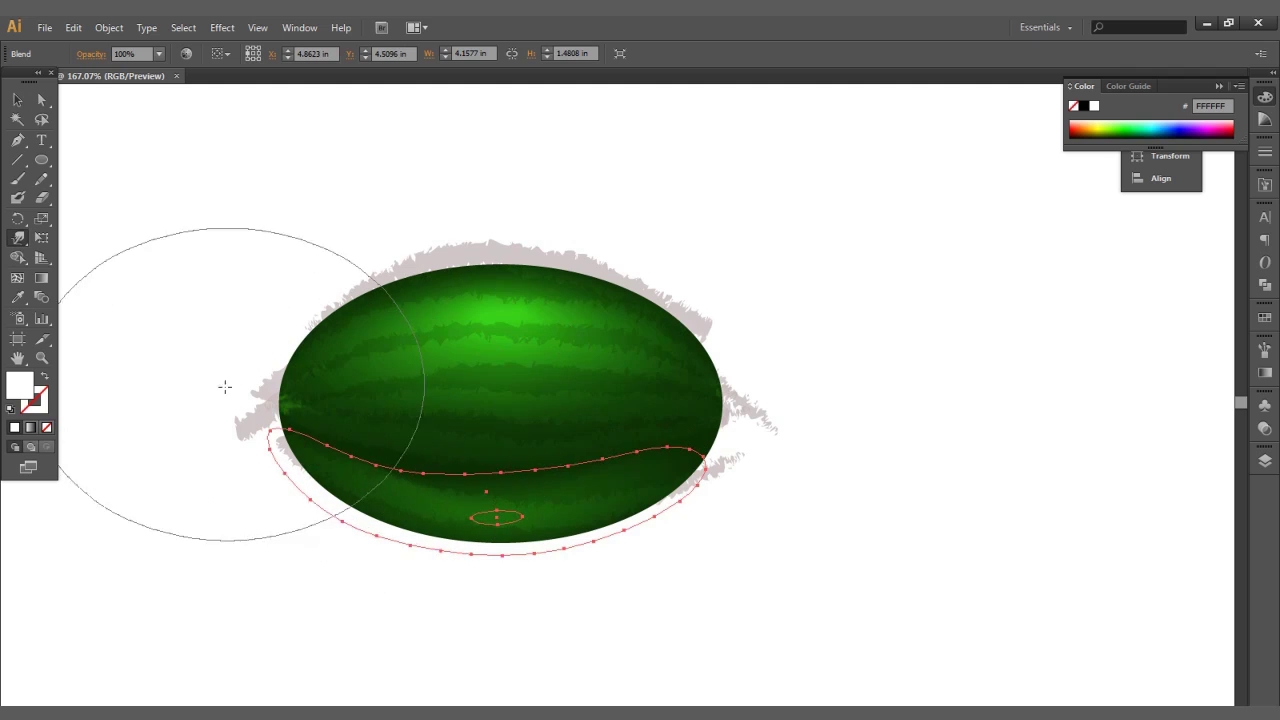
ctrl+click(808, 498)
ctrl+alt+click(801, 508)
ctrl+alt+click(793, 500)
key(ctrl+z)
key(ctrl+z)
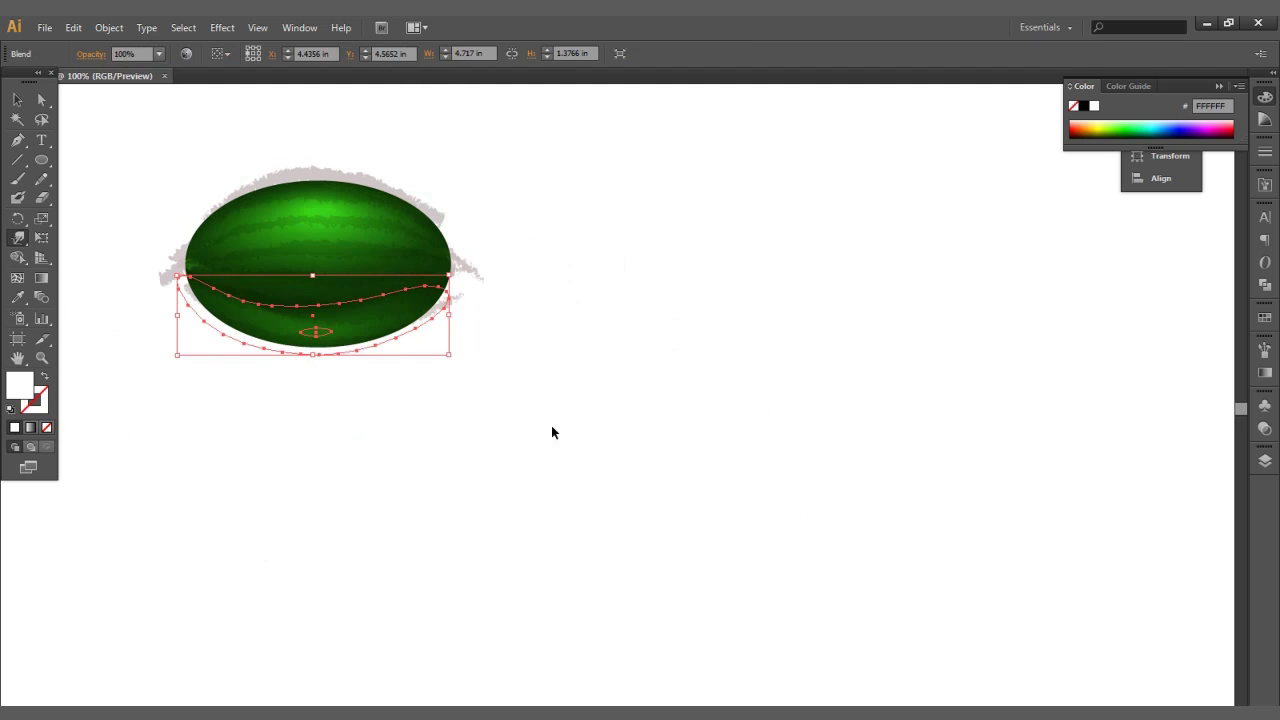
- Scale down the lower crescent highlight so it fits inside the melon's bottom edge
click(511, 406)
drag(511, 395, 612, 500)
ctrl+click(510, 430)
drag(552, 463, 542, 457)
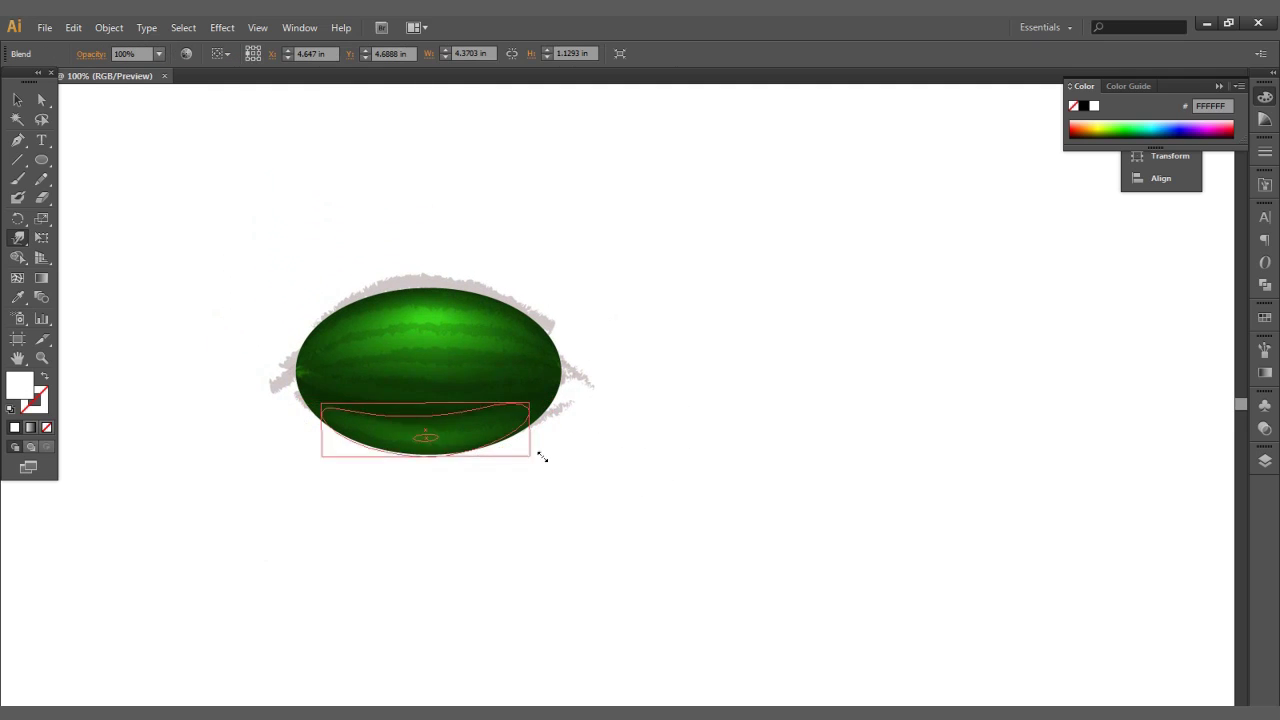
- Warp the lower highlight group into a wider crescent, pushing its ends out along the melon's bottom edge
ctrl+click(455, 432)
mouse_move(420, 432)
mouse_down()
mouse_move(351, 431)
mouse_move(206, 346)
mouse_up()
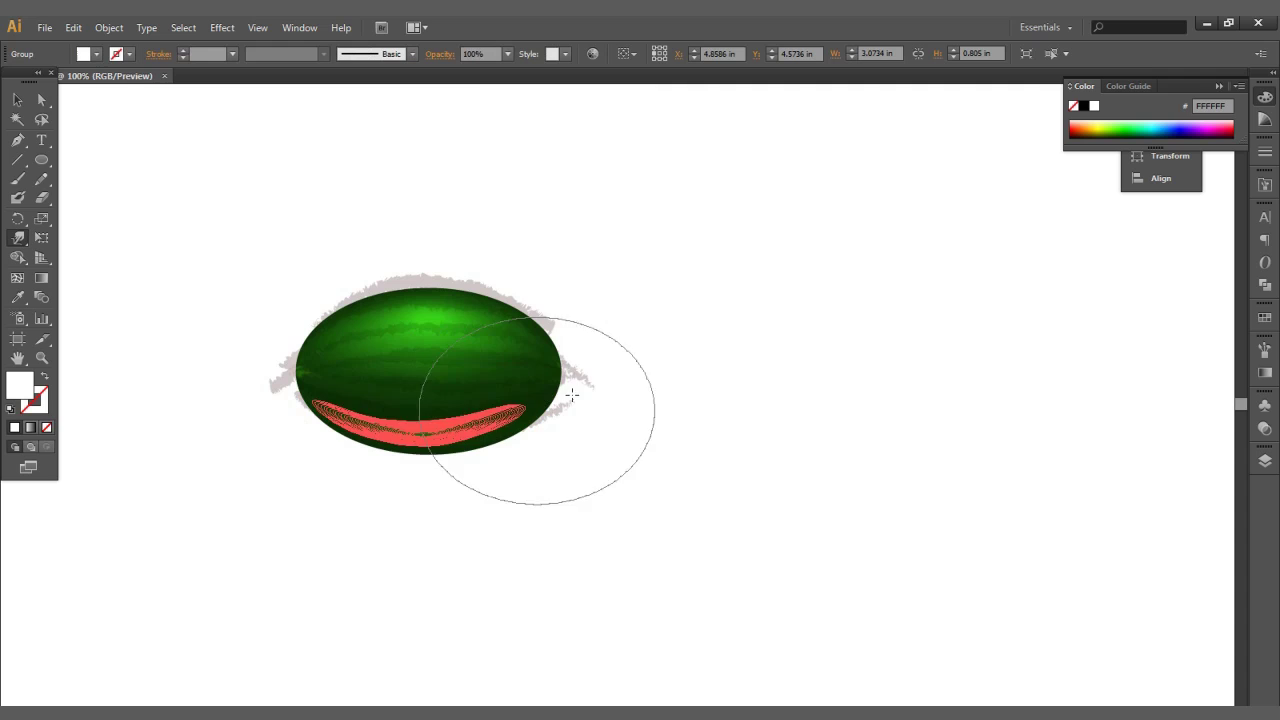
mouse_move(571, 396)
mouse_down()
mouse_move(451, 469)
mouse_move(574, 383)
mouse_move(509, 449)
mouse_move(331, 418)
mouse_move(306, 428)
mouse_move(271, 400)
mouse_move(281, 371)
mouse_up()
ctrl+click(557, 478)
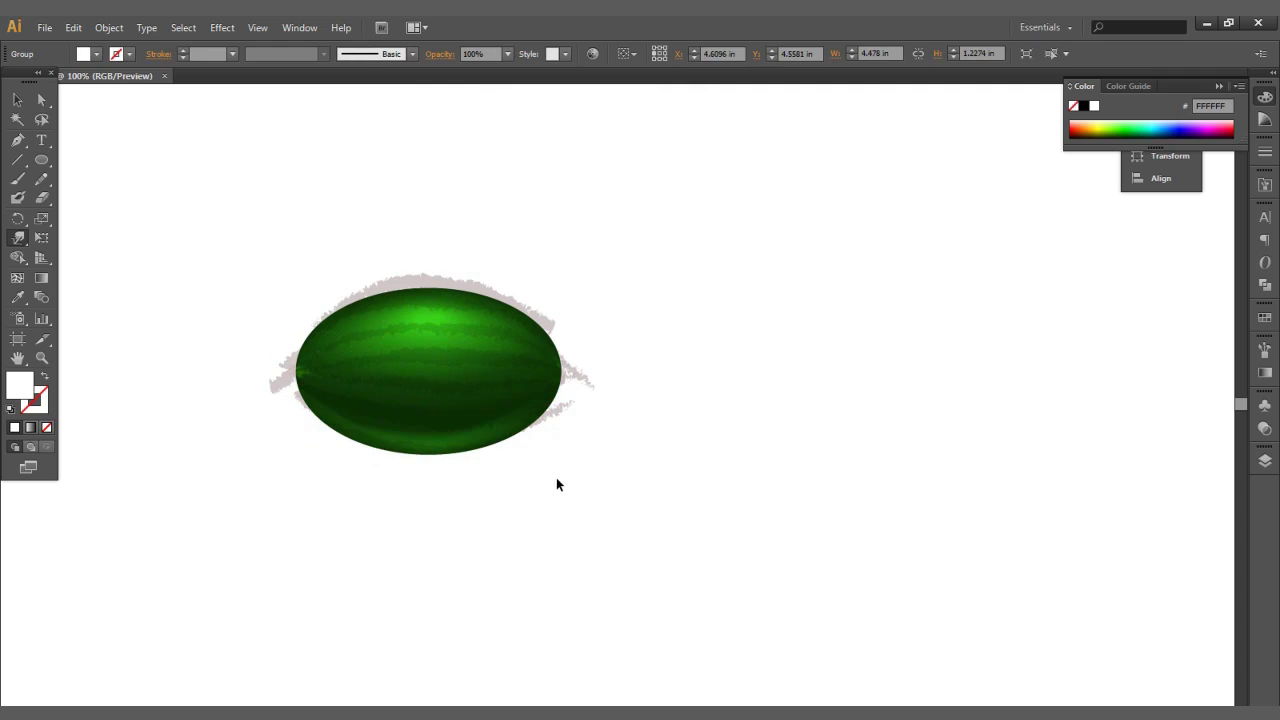
key(ctrl+z)
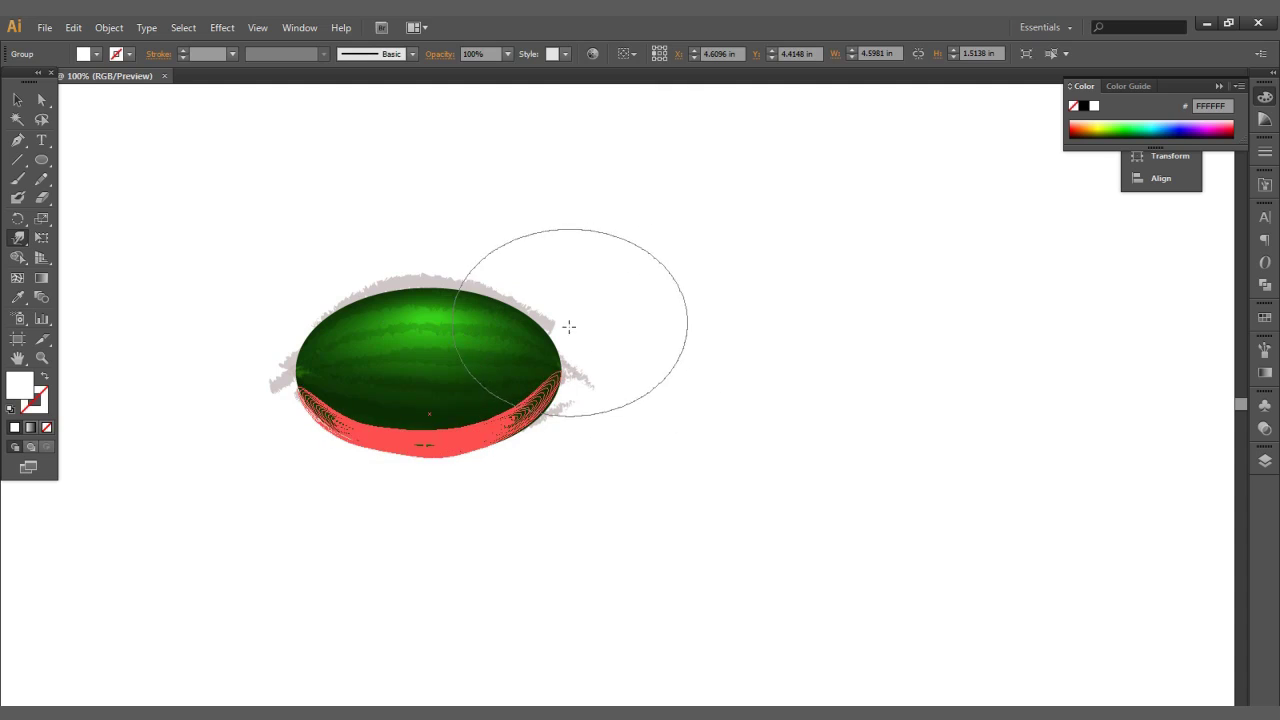
- Refine the lower highlight's two tips with the Warp tool so they hug the melon's lower outline
drag(569, 327, 574, 343)
drag(271, 410, 244, 385)
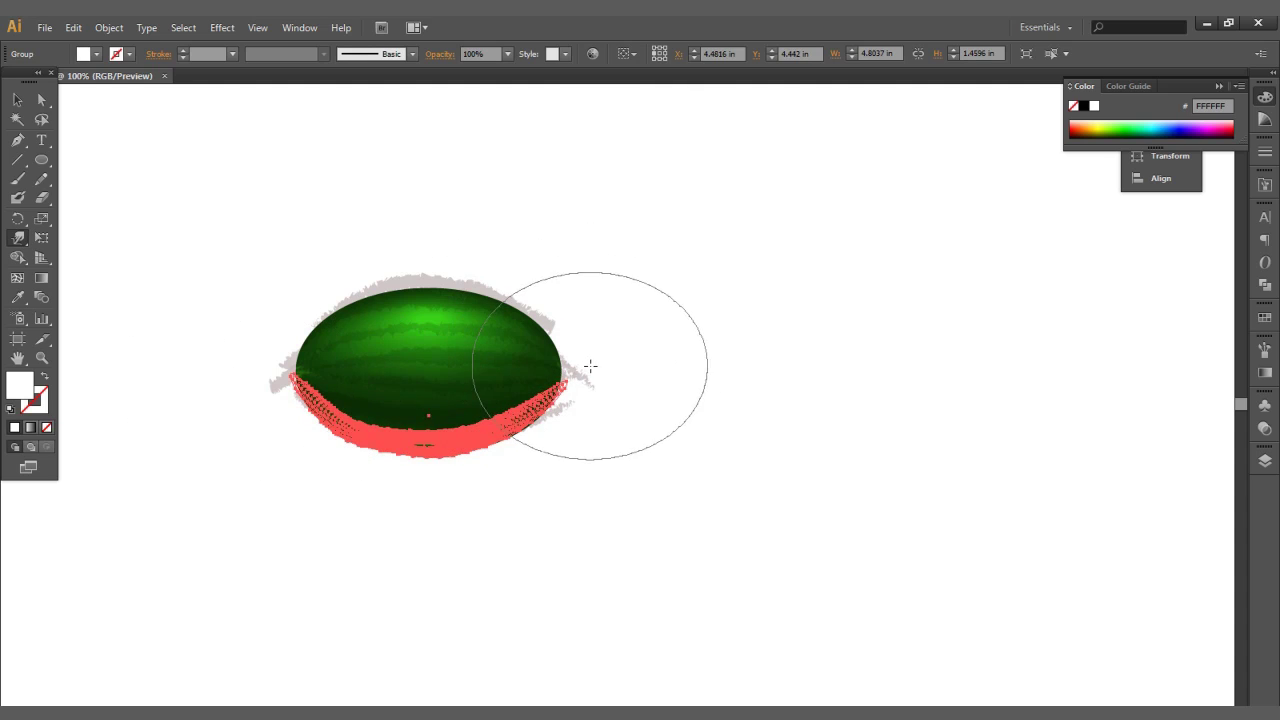
drag(590, 366, 586, 348)
ctrl+click(610, 448)
ctrl+click(511, 436)
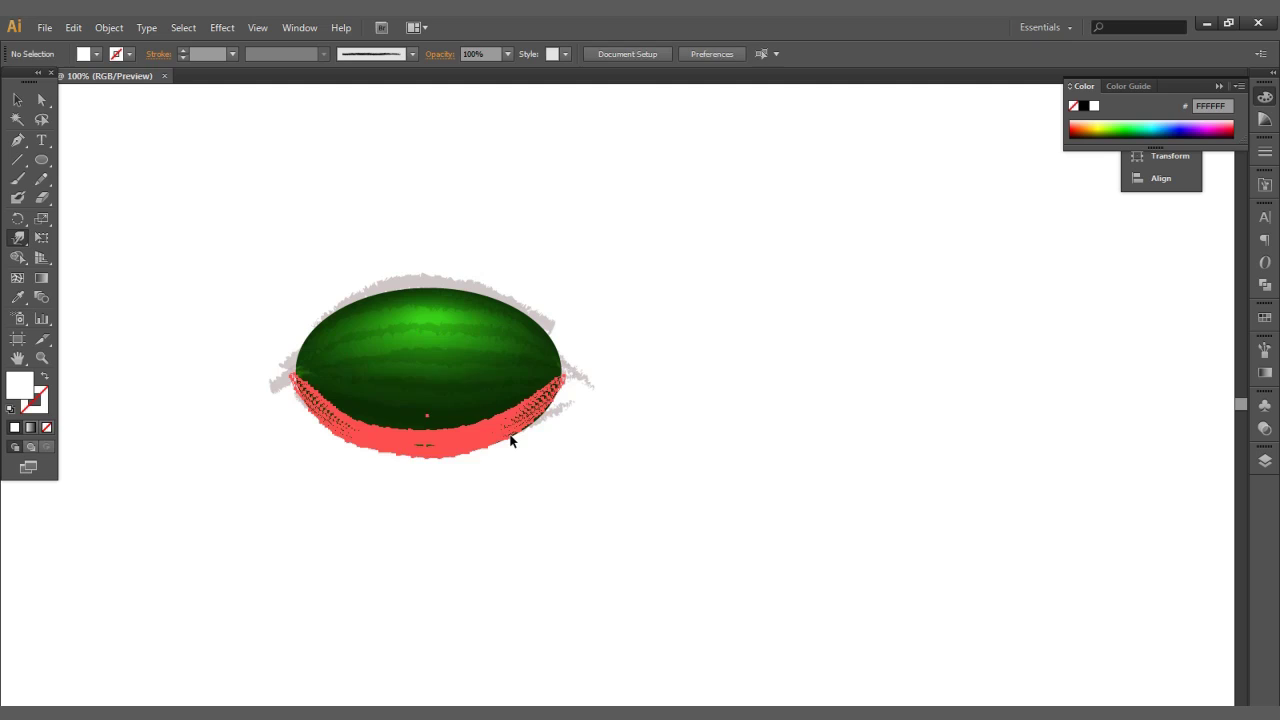
click(510, 440)
key(Delete)
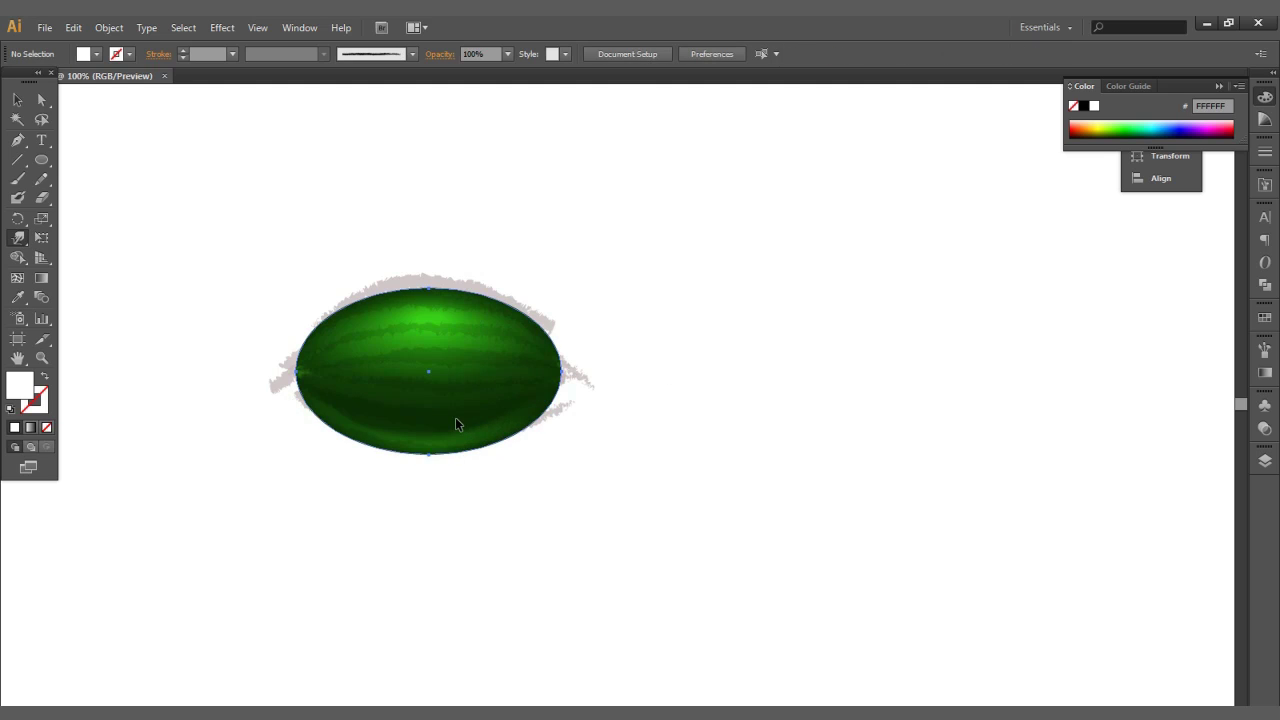
- Copy the dark base ellipse beside the melon and add a concentric copy about 3.99 by 2.50 in at 0% opacity
click(455, 415)
drag(453, 420, 820, 415)
drag(925, 453, 910, 441)
click(508, 54)
click(525, 71)
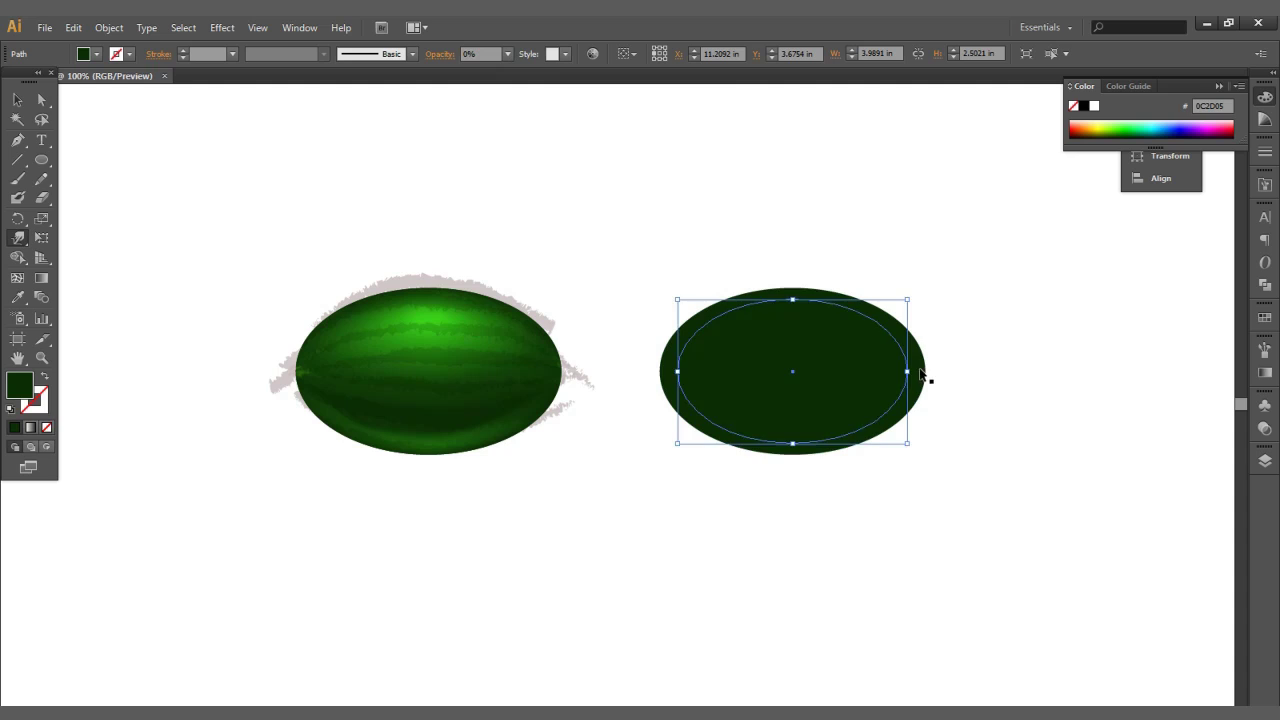
- Blend the two copied ellipses on the HL layer and recolor the blend white
ctrl+click(920, 374)
click(41, 297)
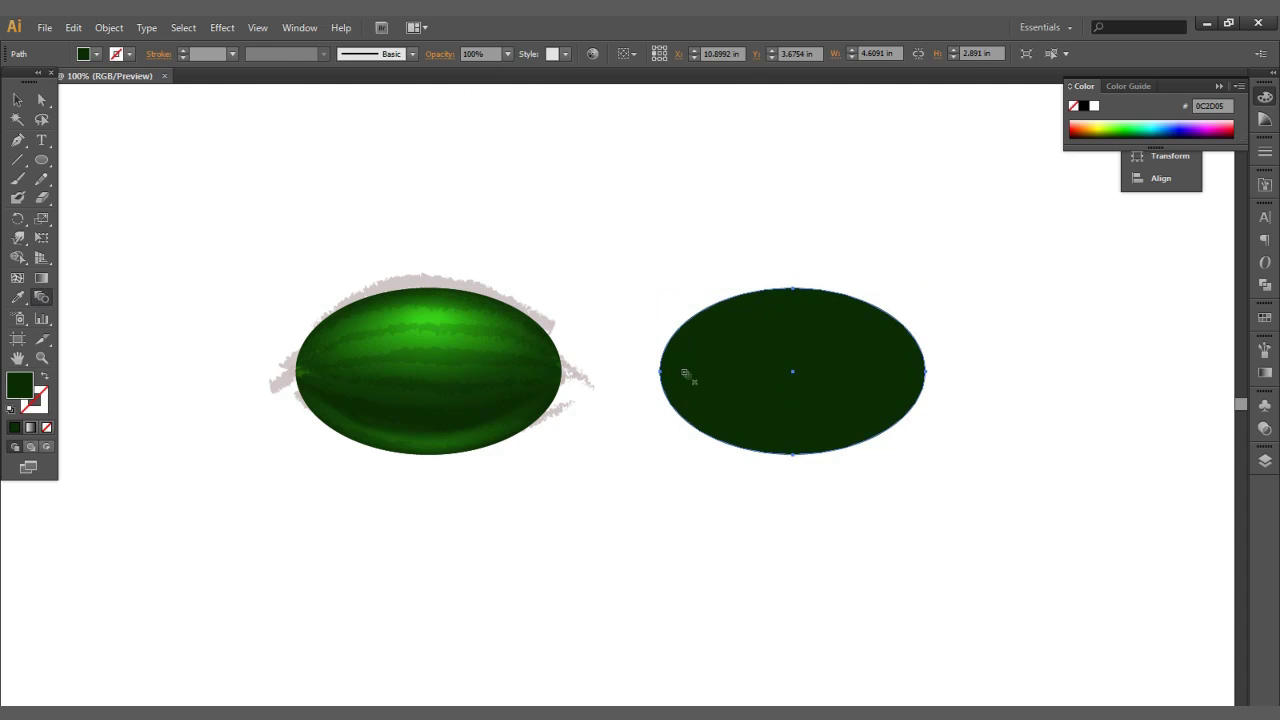
click(684, 372)
click(667, 369)
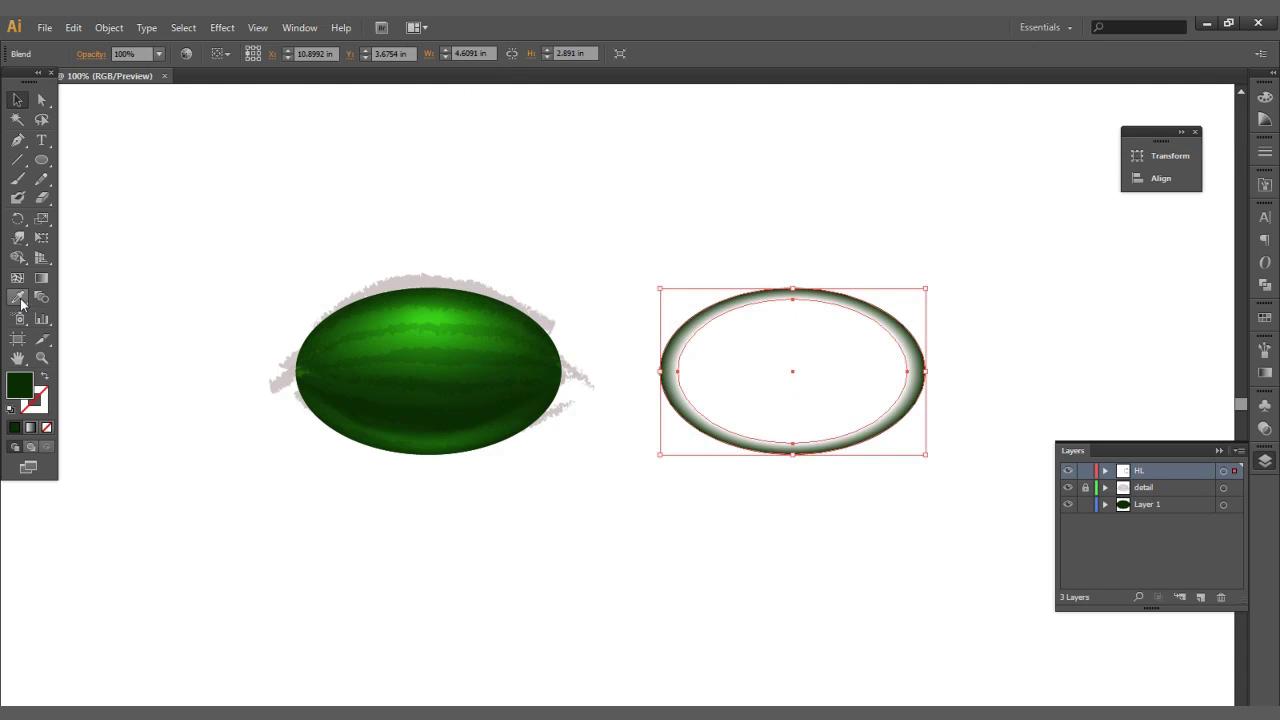
click(17, 297)
click(154, 270)
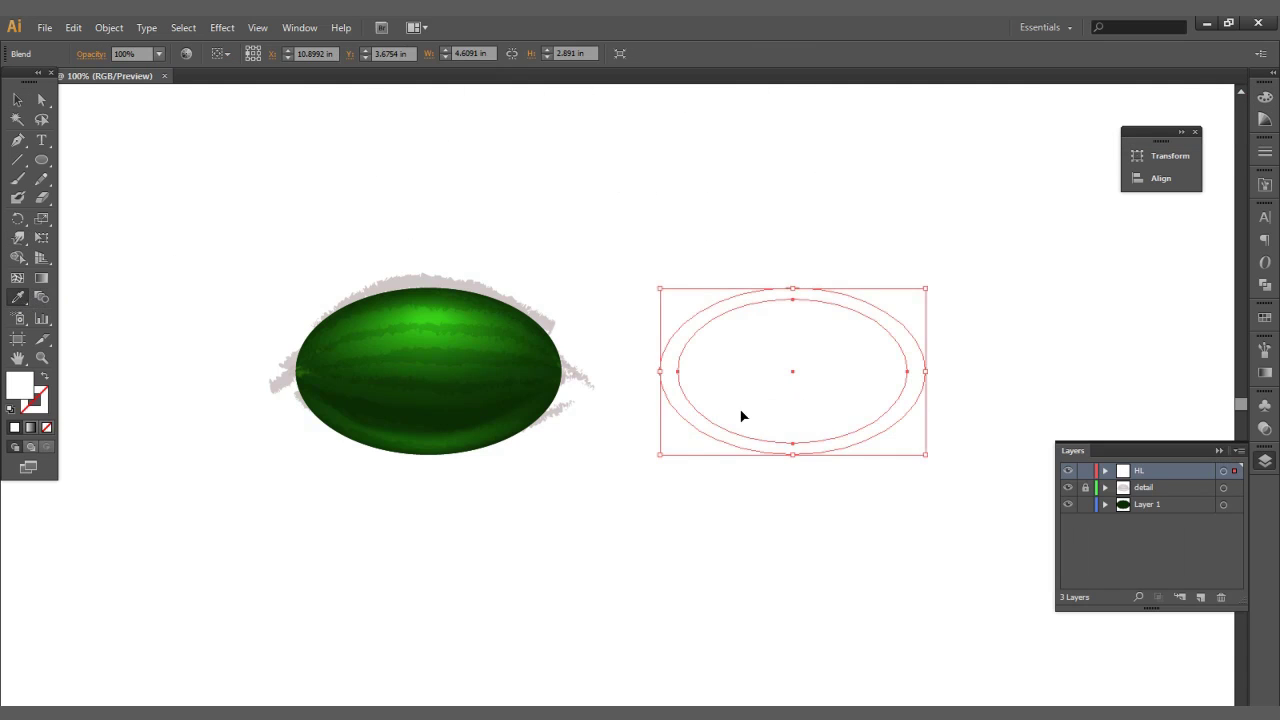
- Move the white rim blend onto the melon and nudge it left to align with the melon's outline
drag(741, 416, 561, 401)
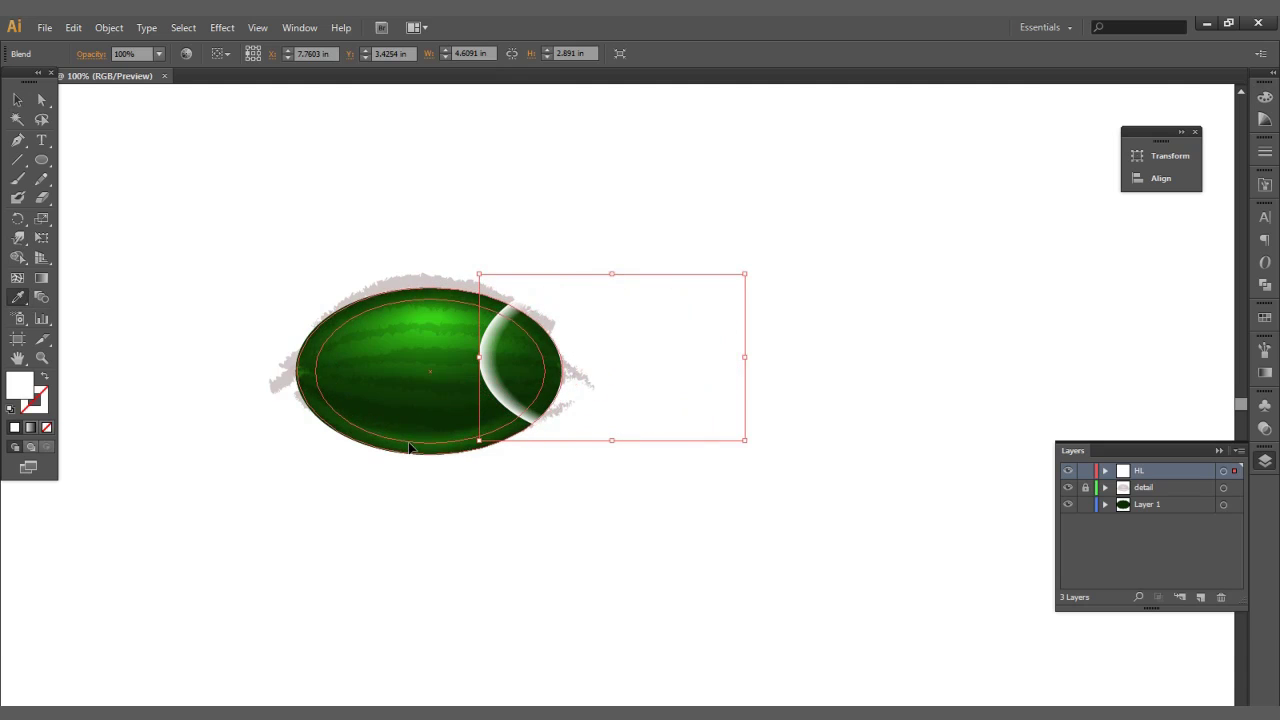
drag(409, 447, 410, 448)
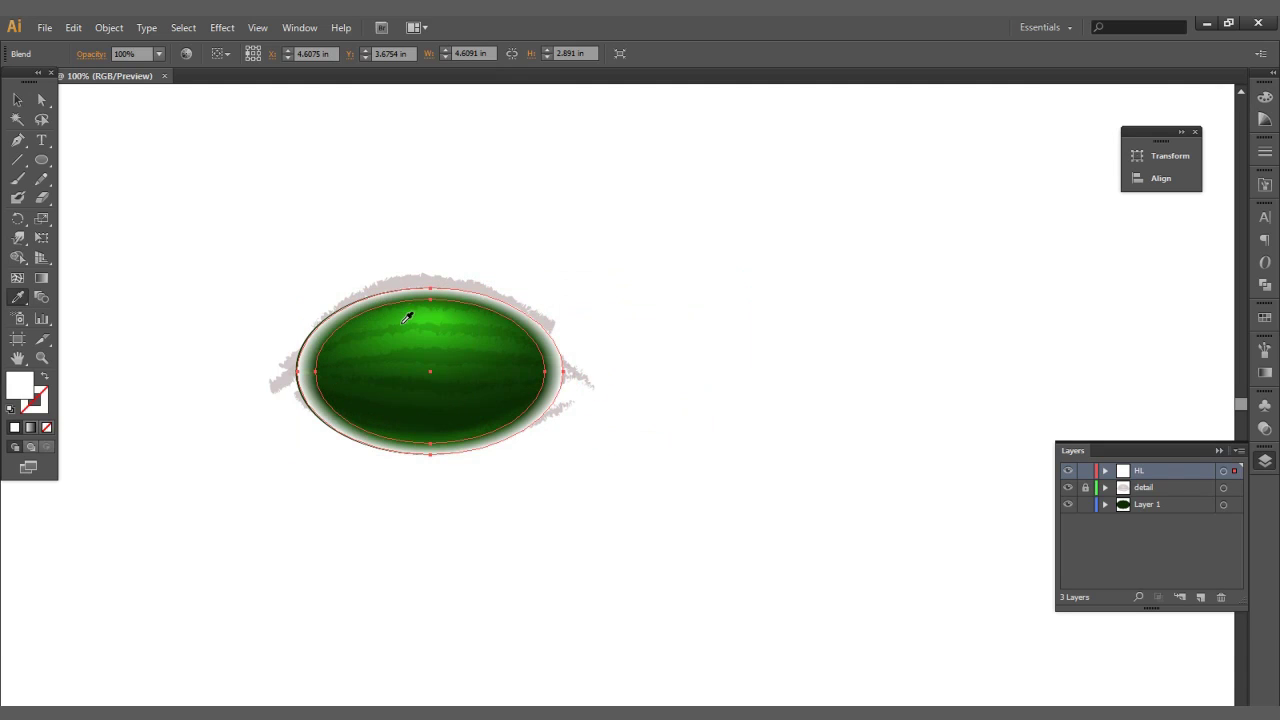
key(Left)
key(Left)
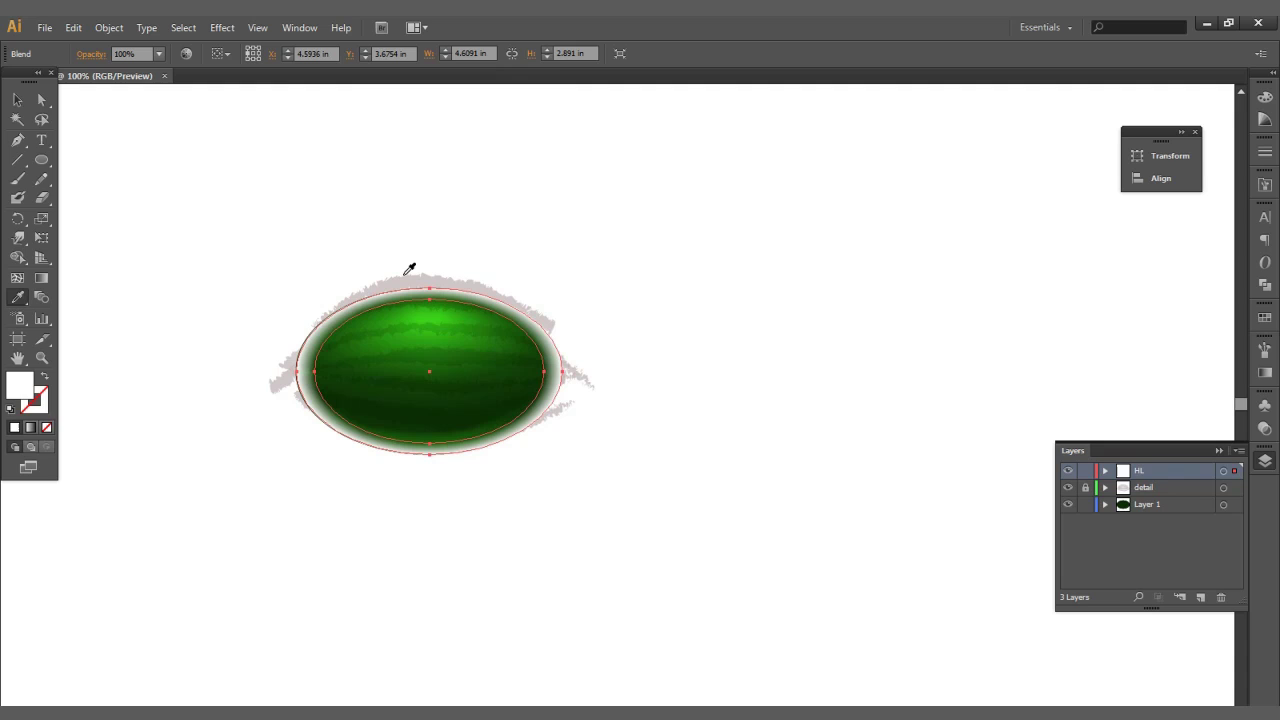
- Warp the rim blend's inner transparent ellipse outward to about 4.35 by 2.58 in, narrowing the white rim
click(42, 99)
click(266, 194)
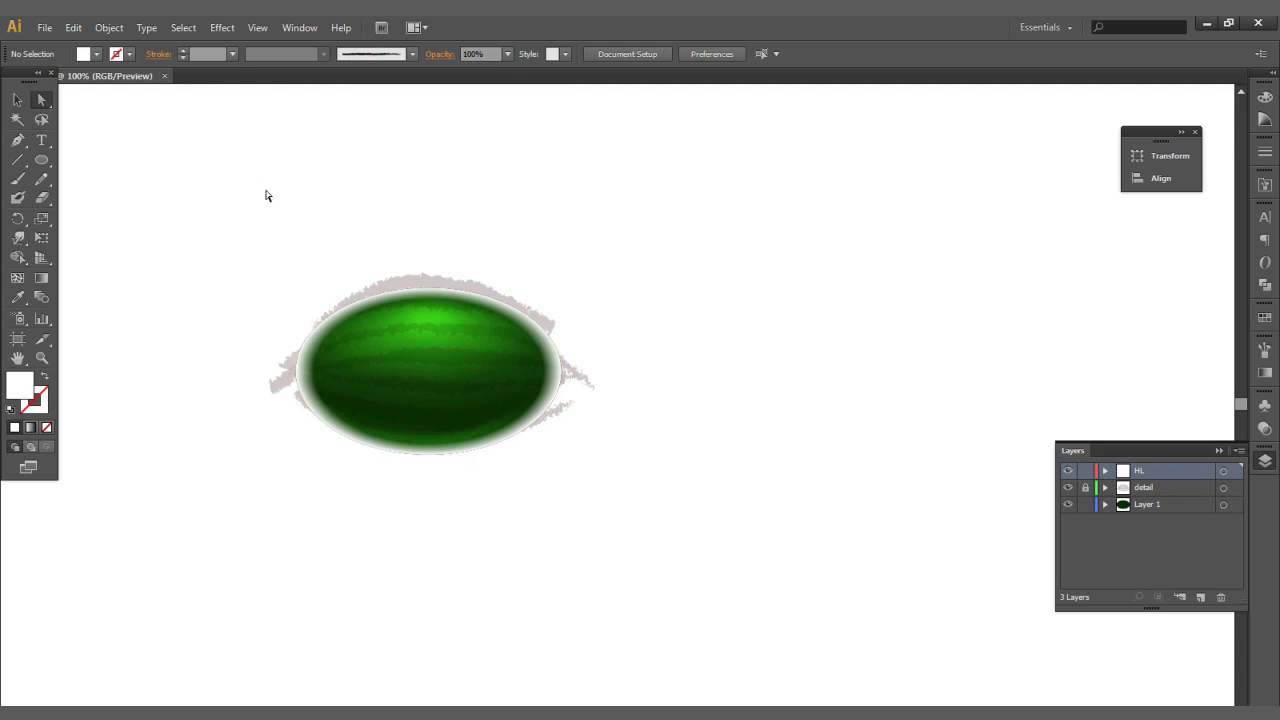
click(443, 363)
click(17, 100)
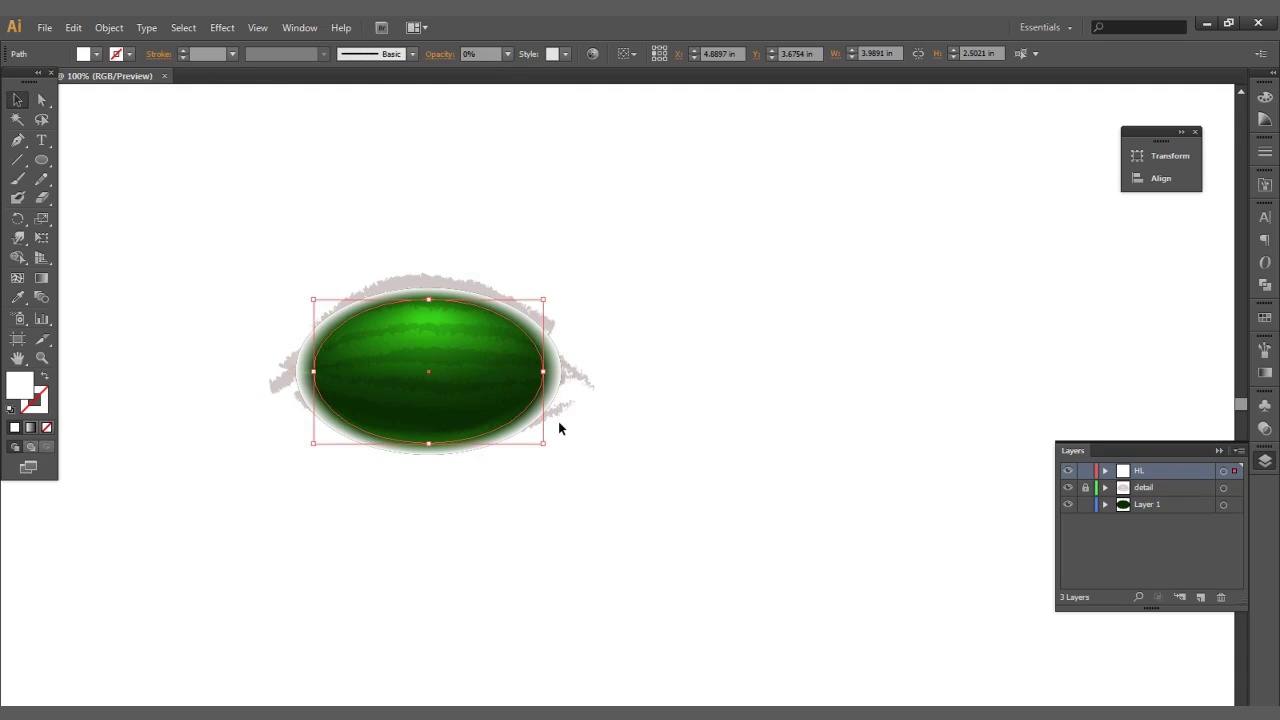
click(18, 237)
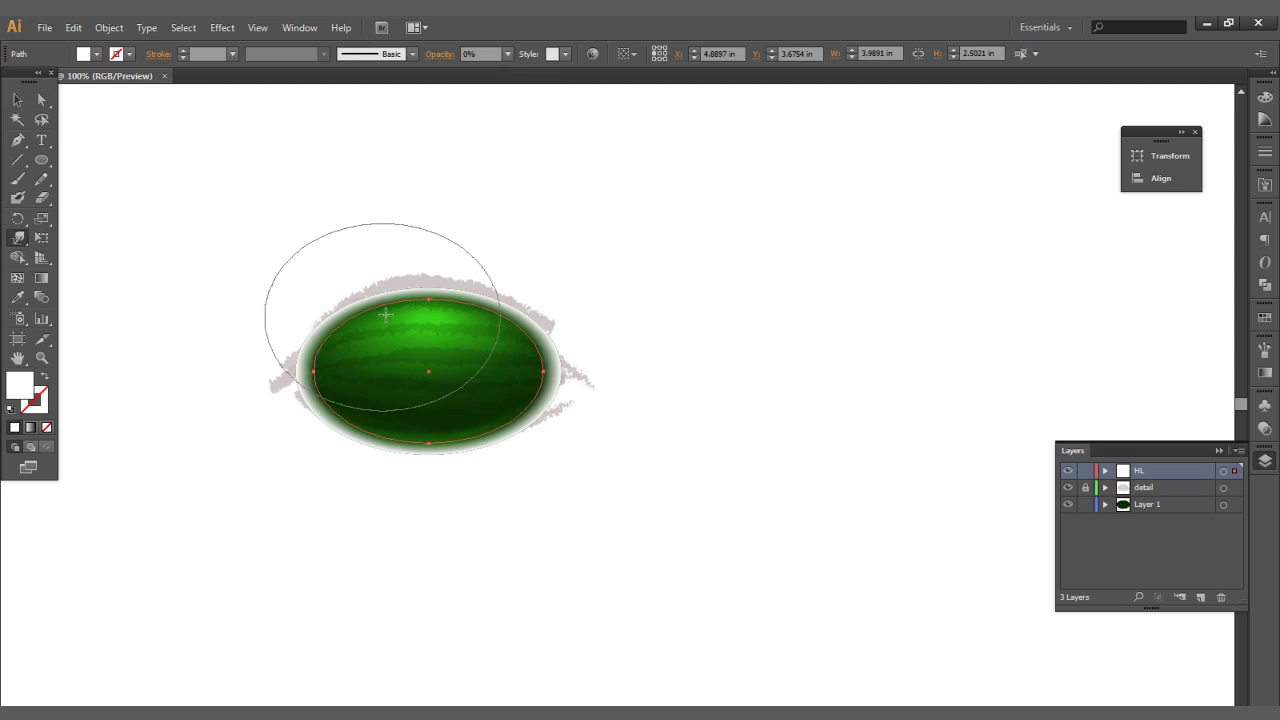
drag(540, 363, 563, 383)
drag(331, 374, 312, 365)
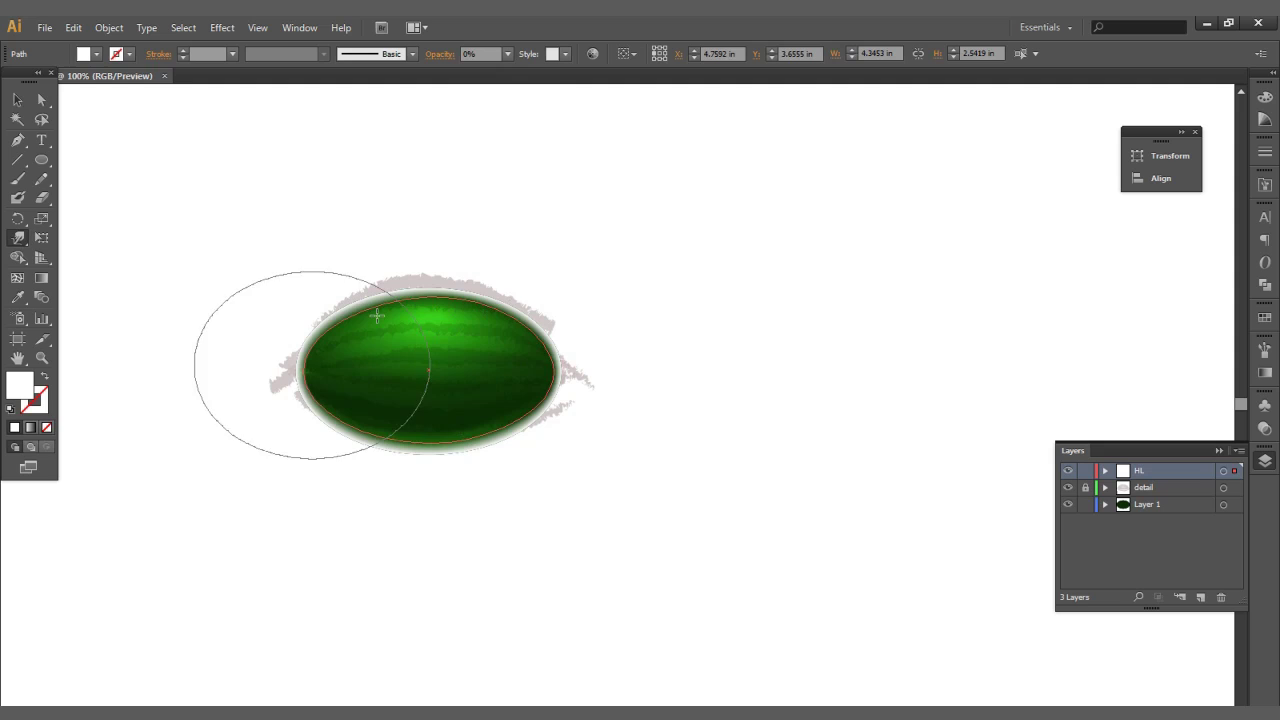
drag(404, 303, 405, 297)
drag(428, 409, 431, 421)
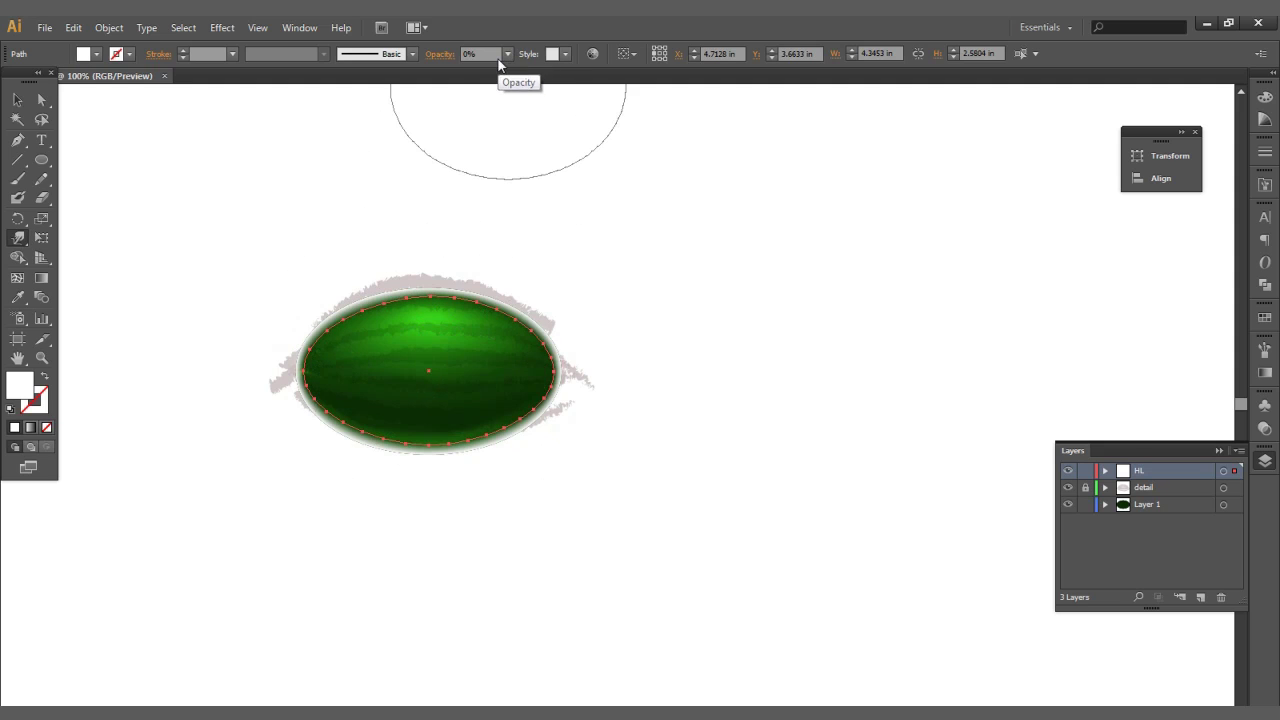
- Lower the opacity of the entire white rim blend around the melon
click(17, 100)
click(87, 105)
click(537, 330)
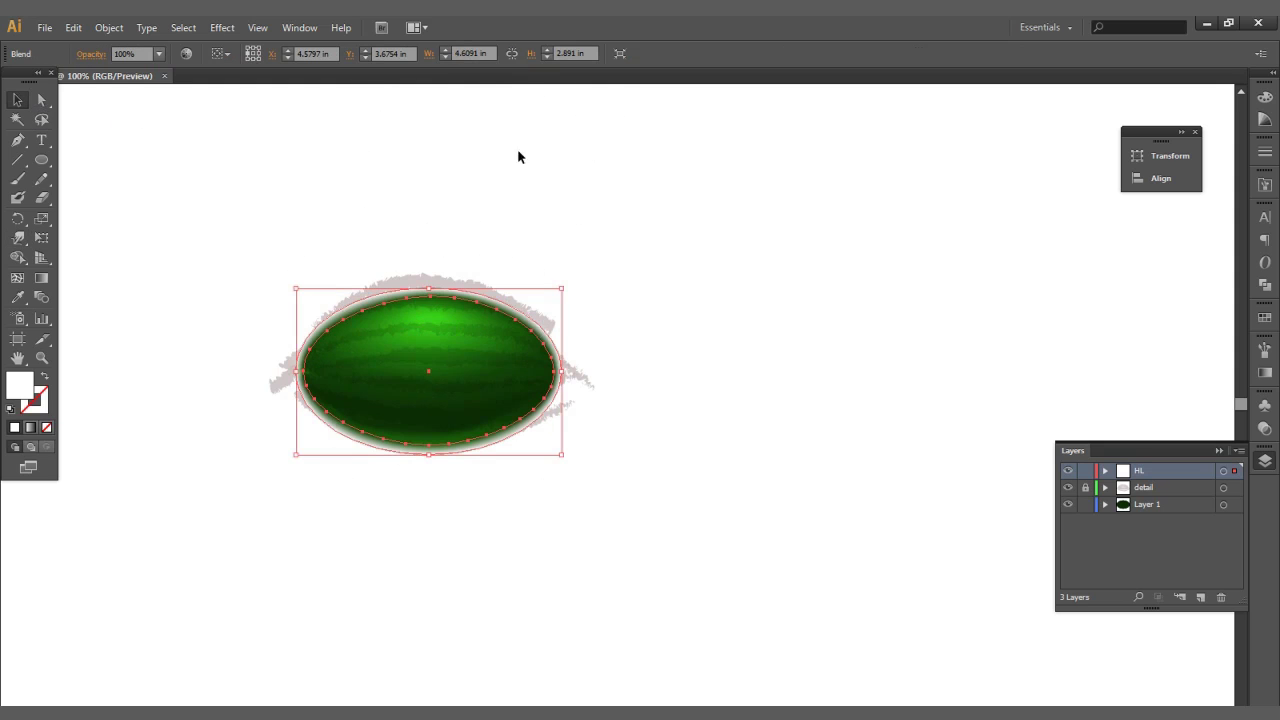
click(1265, 430)
click(1237, 415)
click(1214, 504)
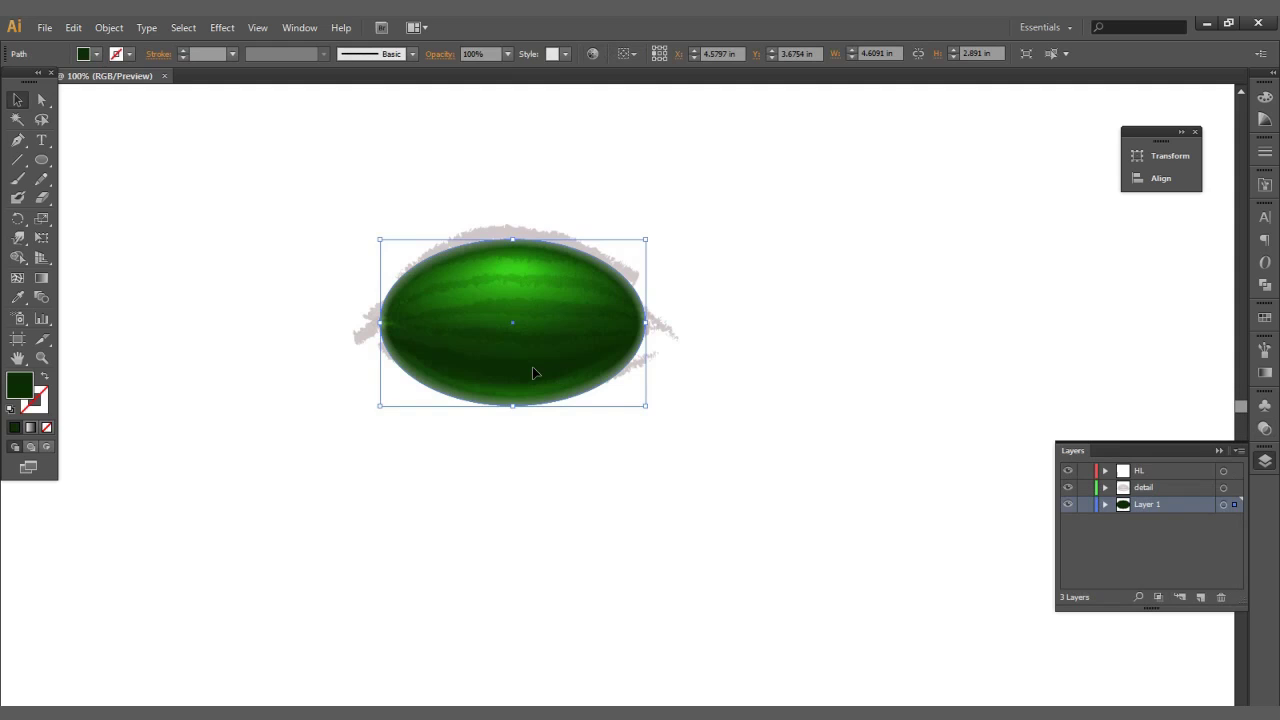
- Duplicate the melon's base ellipse in place onto the detail layer and use it as a clipping mask for the stripes
key(ctrl+c)
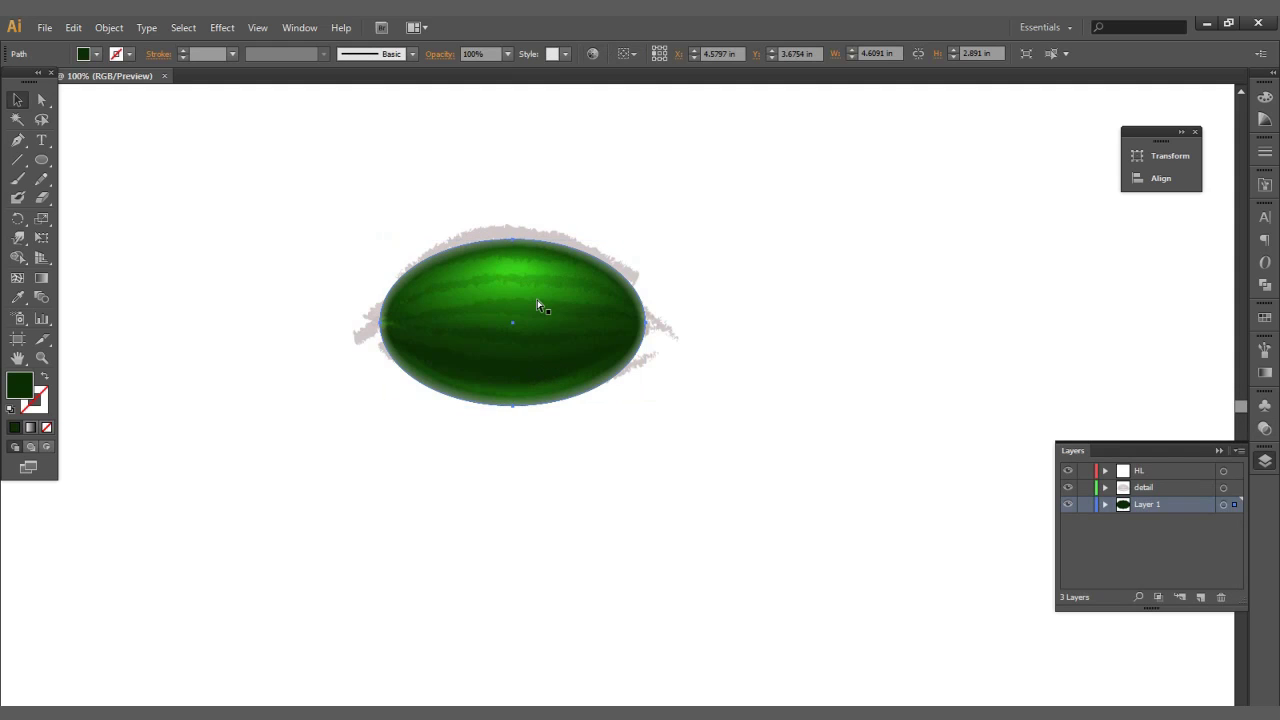
key(ctrl+shift+b)
drag(1236, 505, 1236, 488)
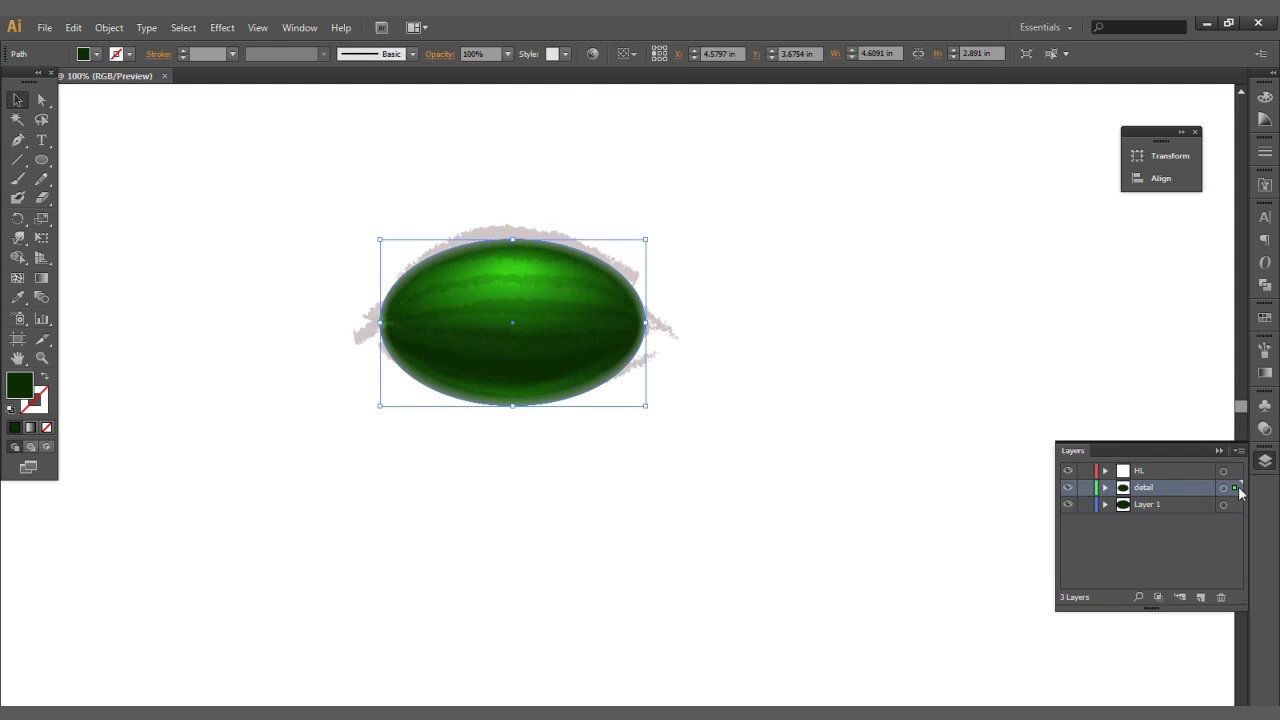
key(ctrl+a)
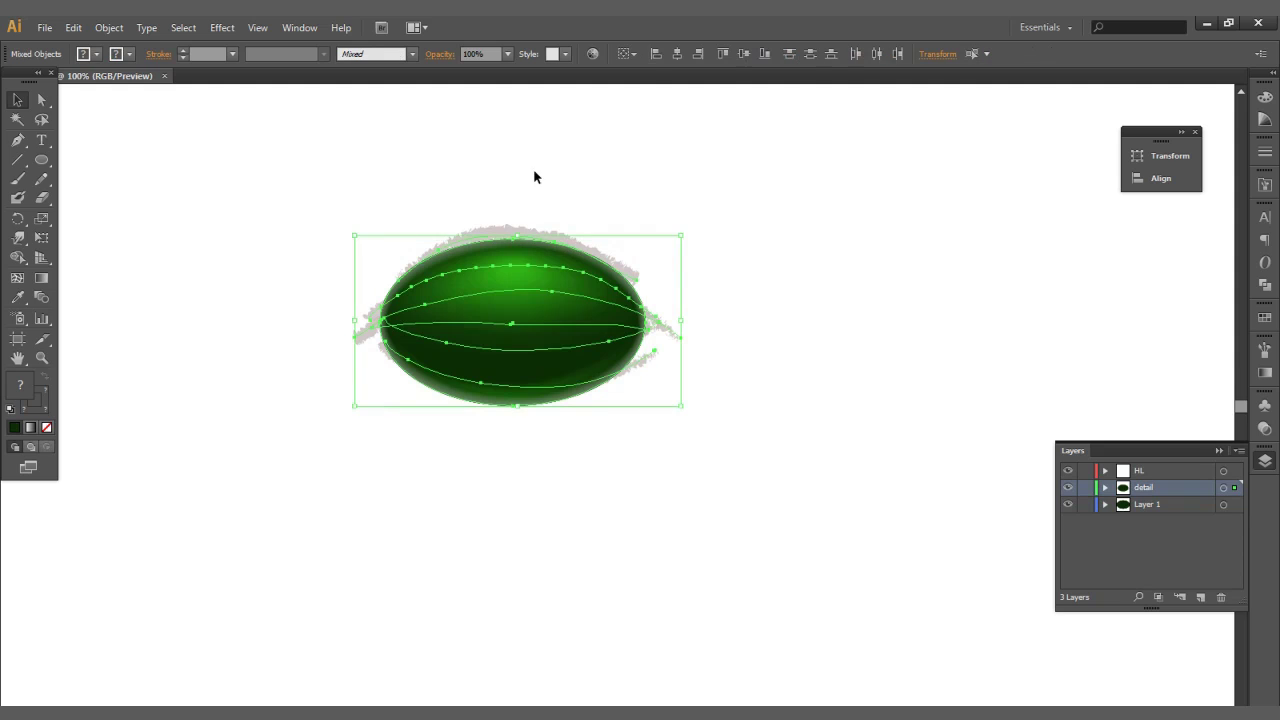
click(109, 27)
mouse_move(171, 505)
click(346, 502)
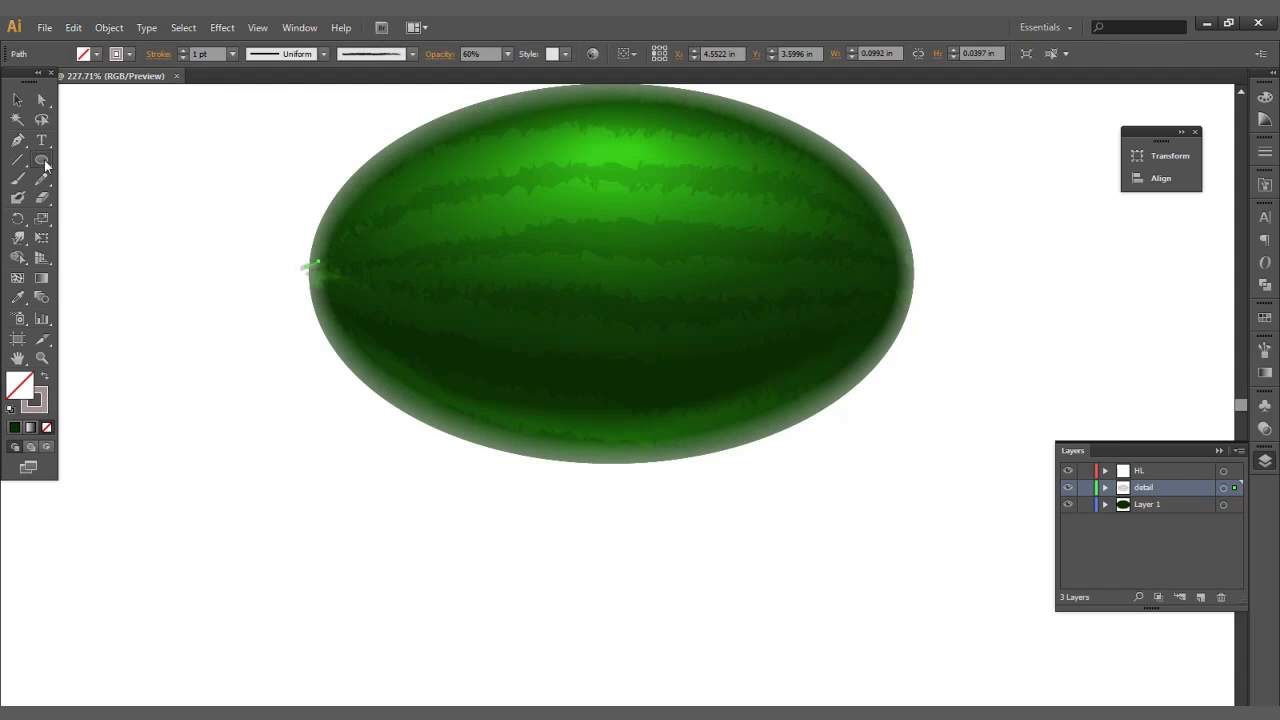
drag(44, 159, 76, 193)
drag(1015, 380, 214, 514)
key(ctrl+z)
- Draw a flat ellipse about 5.12 by 0.74 in under the melon on Layer 1 and fill it black
click(1236, 504)
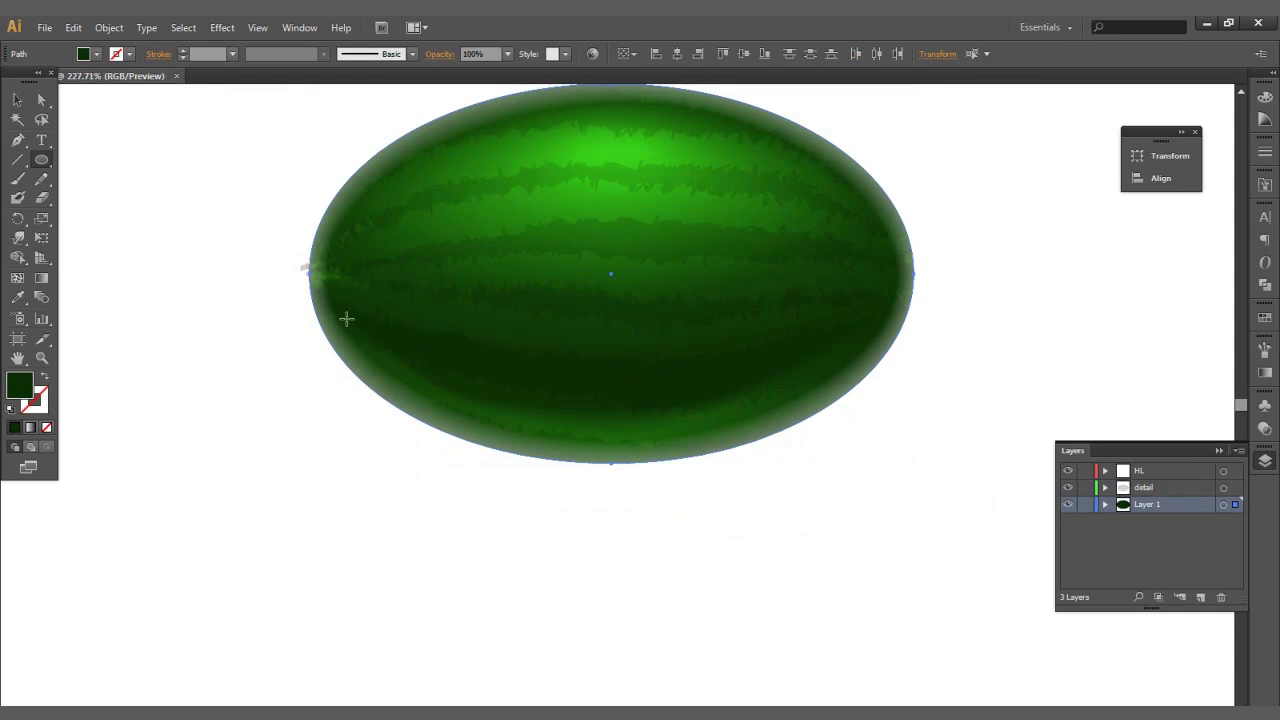
drag(806, 525, 638, 532)
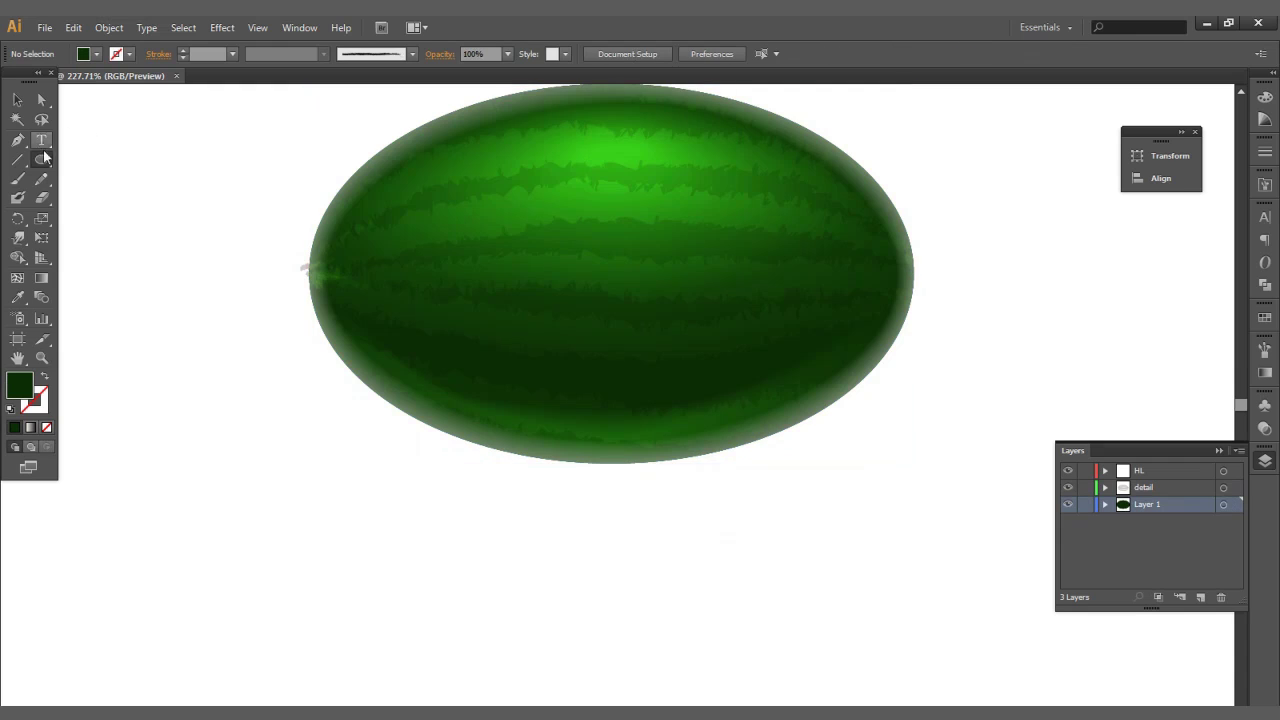
drag(267, 421, 938, 517)
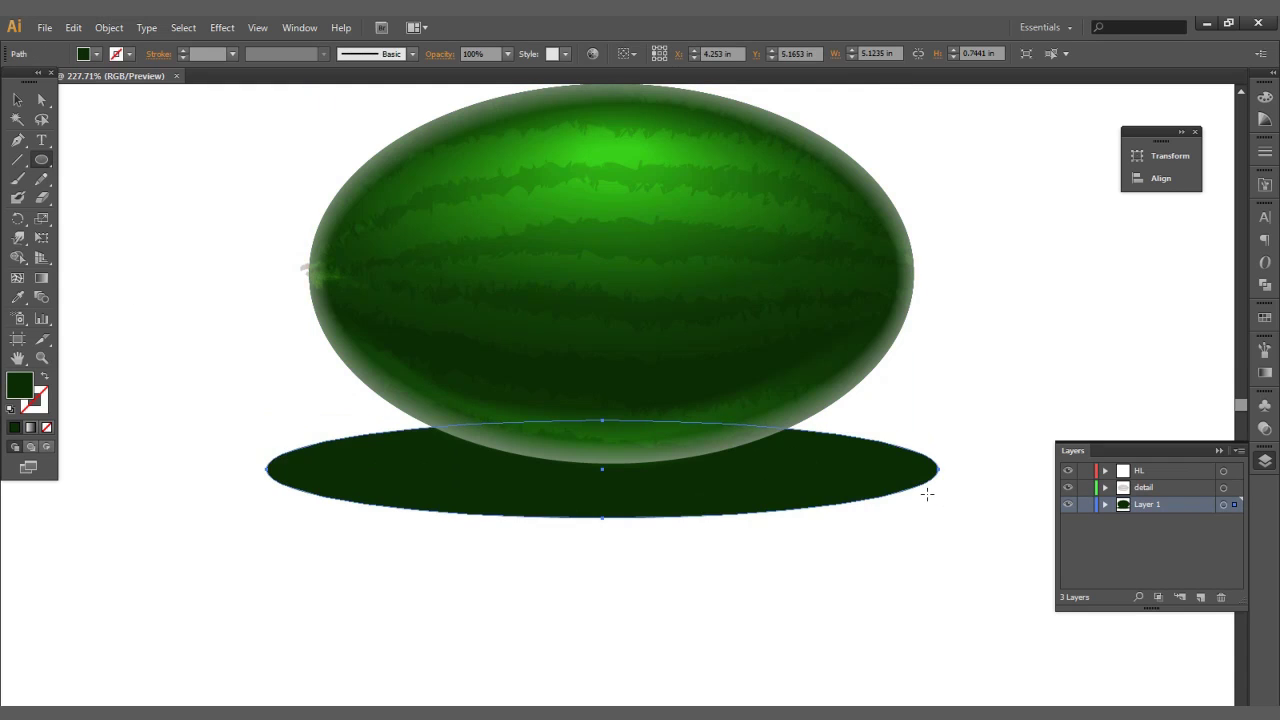
click(1265, 318)
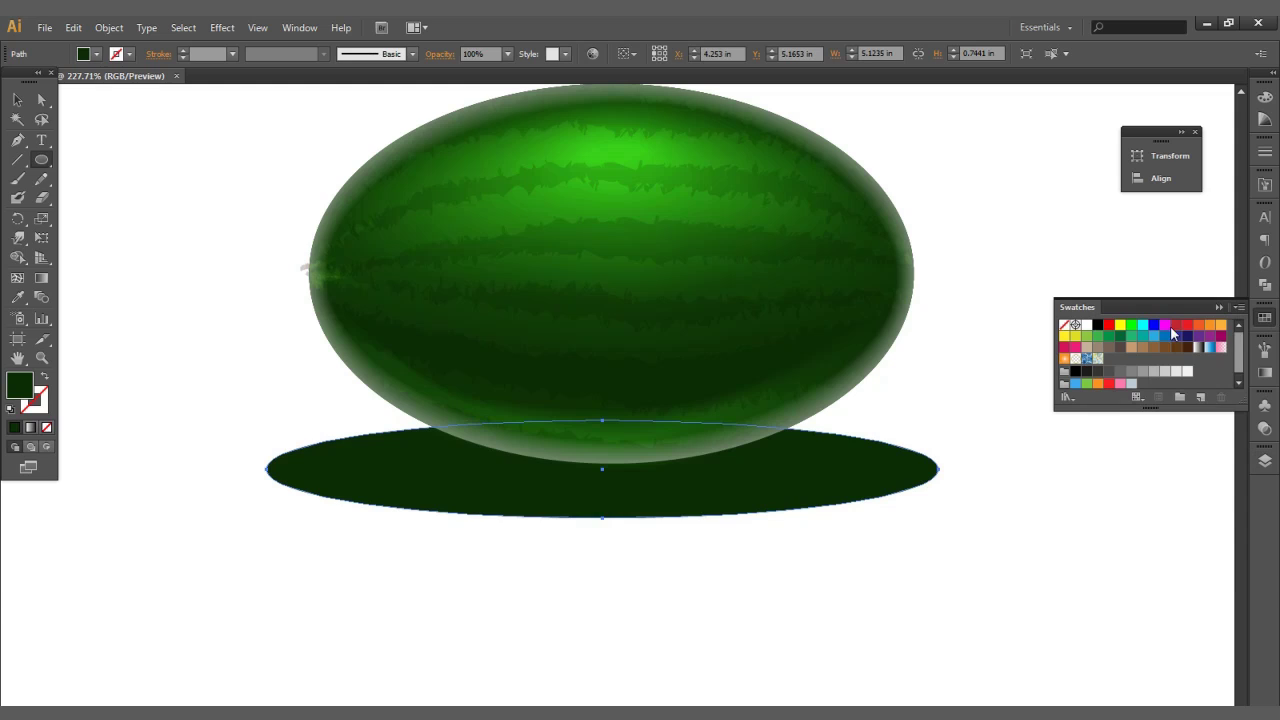
click(1097, 326)
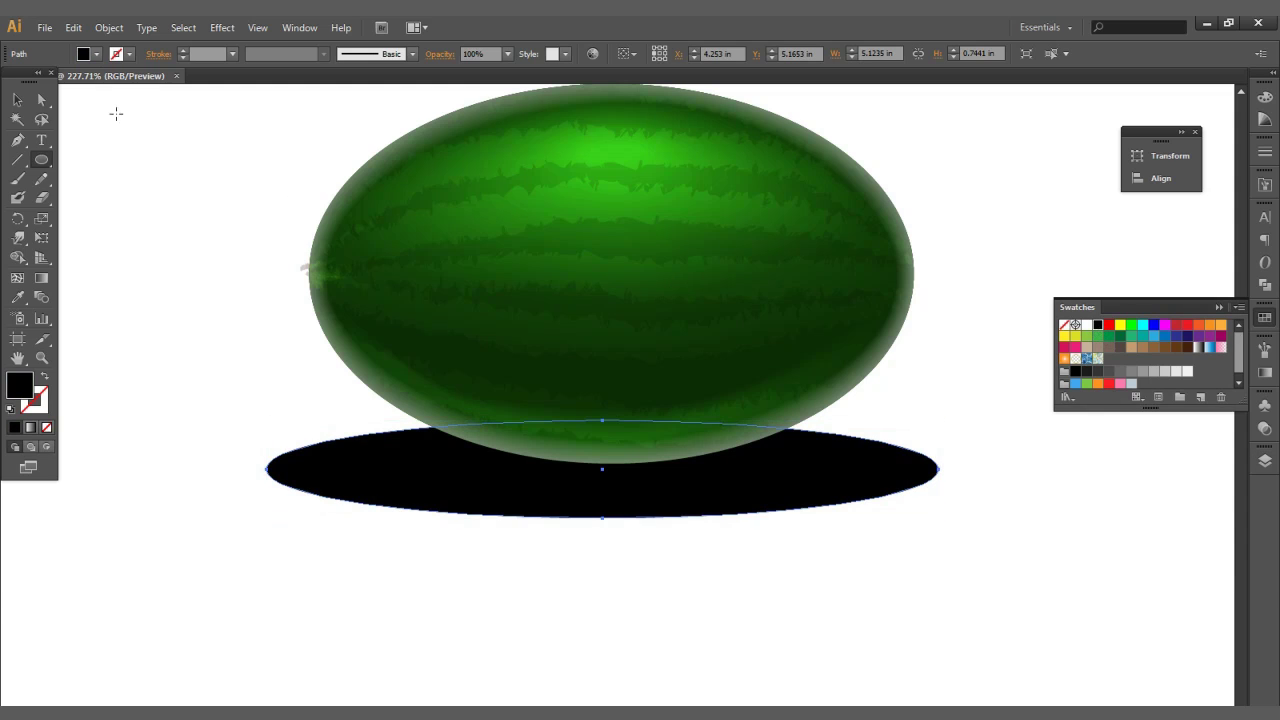
- Add a smaller concentric copy inside the black ellipse and set the outer ellipse's opacity to 0%
click(17, 101)
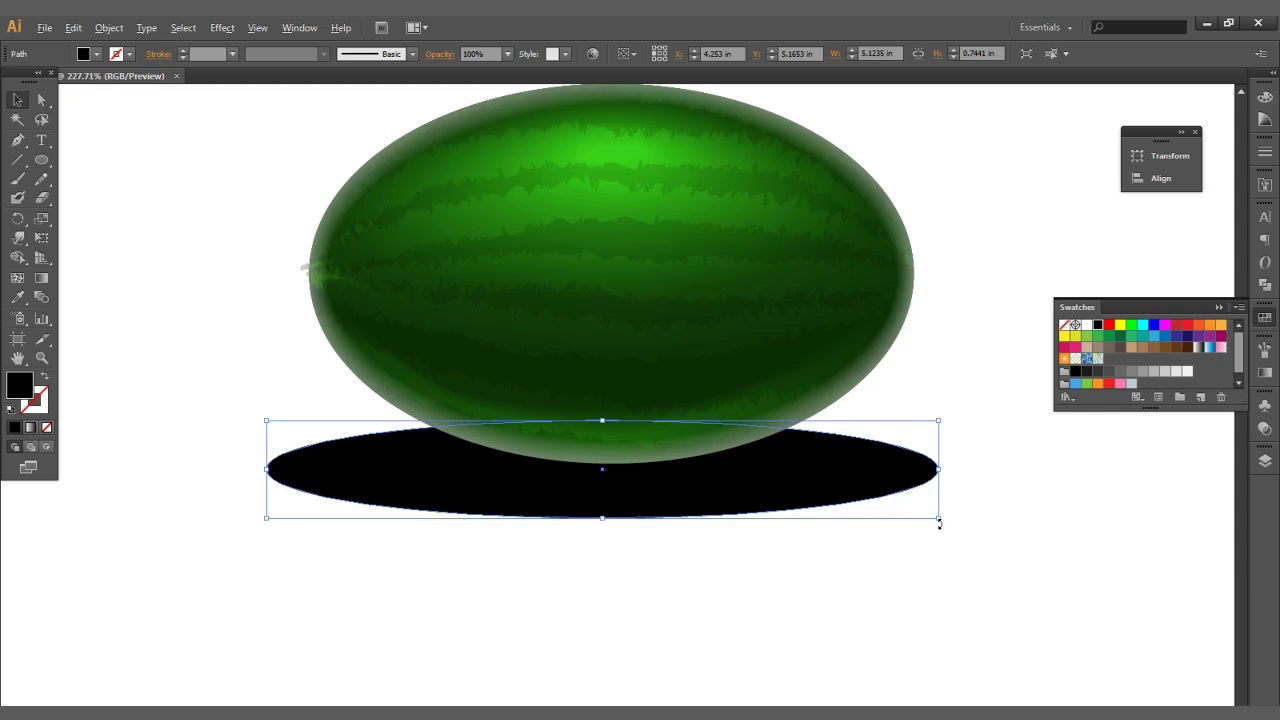
drag(938, 519, 871, 491)
click(868, 463)
click(505, 53)
click(526, 70)
- Blend the two black ellipses into a soft shadow and set the blend's opacity to 60%
click(41, 297)
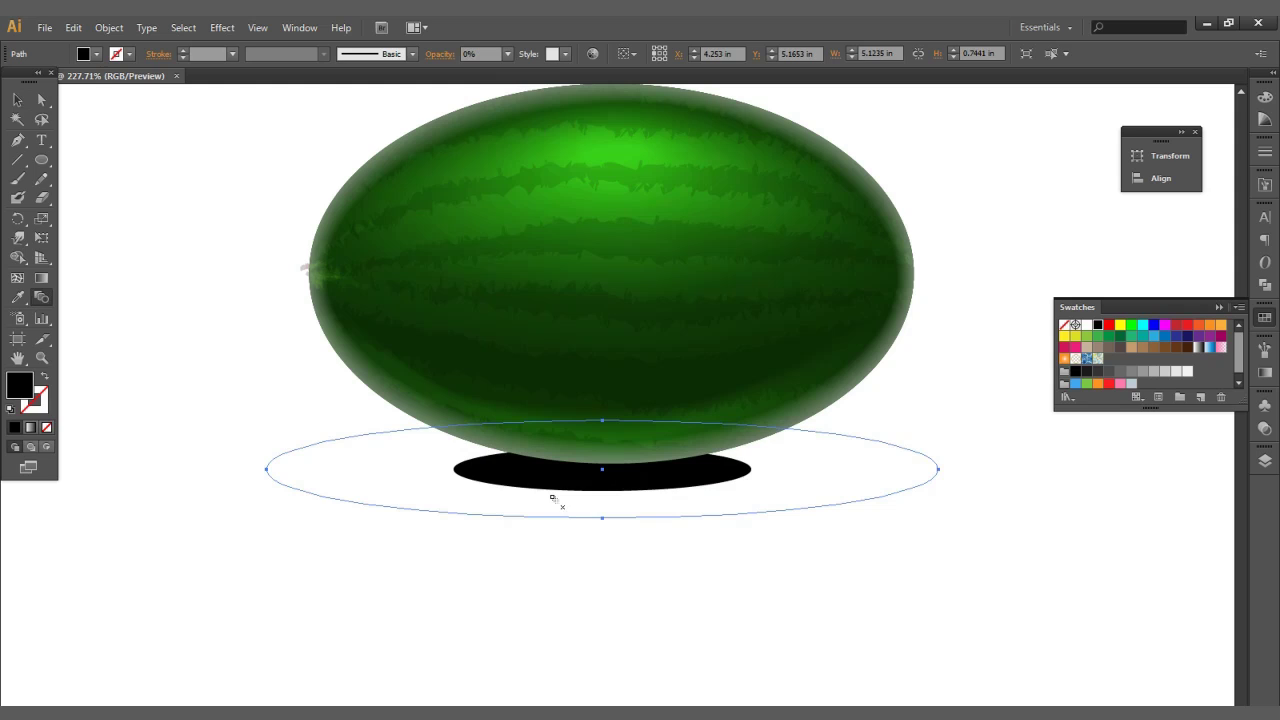
click(339, 474)
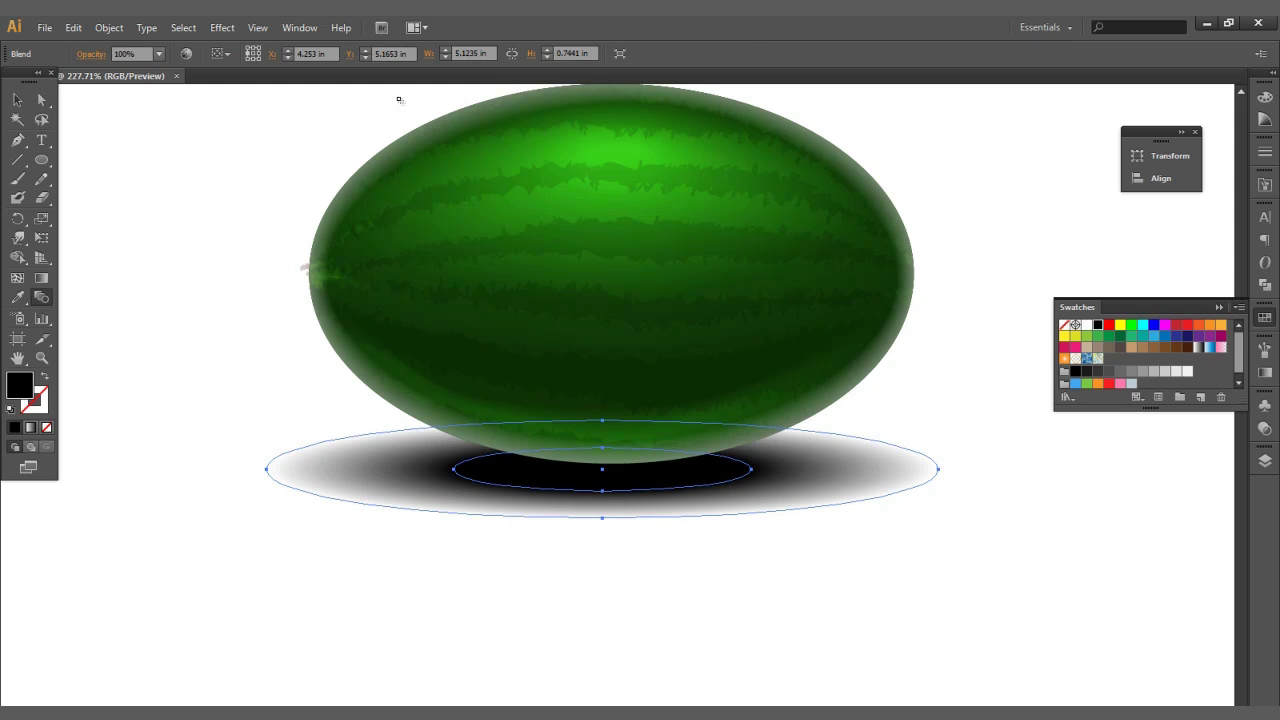
click(158, 53)
click(177, 172)
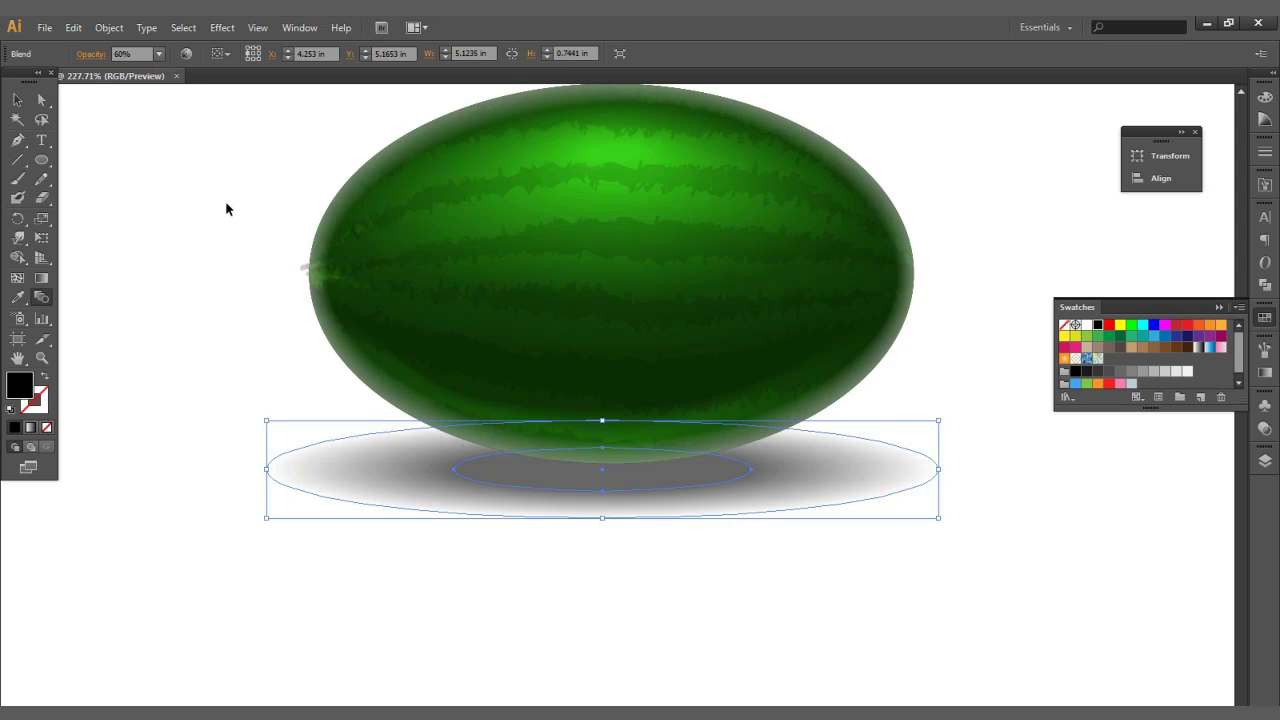
- Move the shadow blend slightly up so it sits centered beneath the melon
key(ctrl+shift+a)
key(v)
click(440, 472)
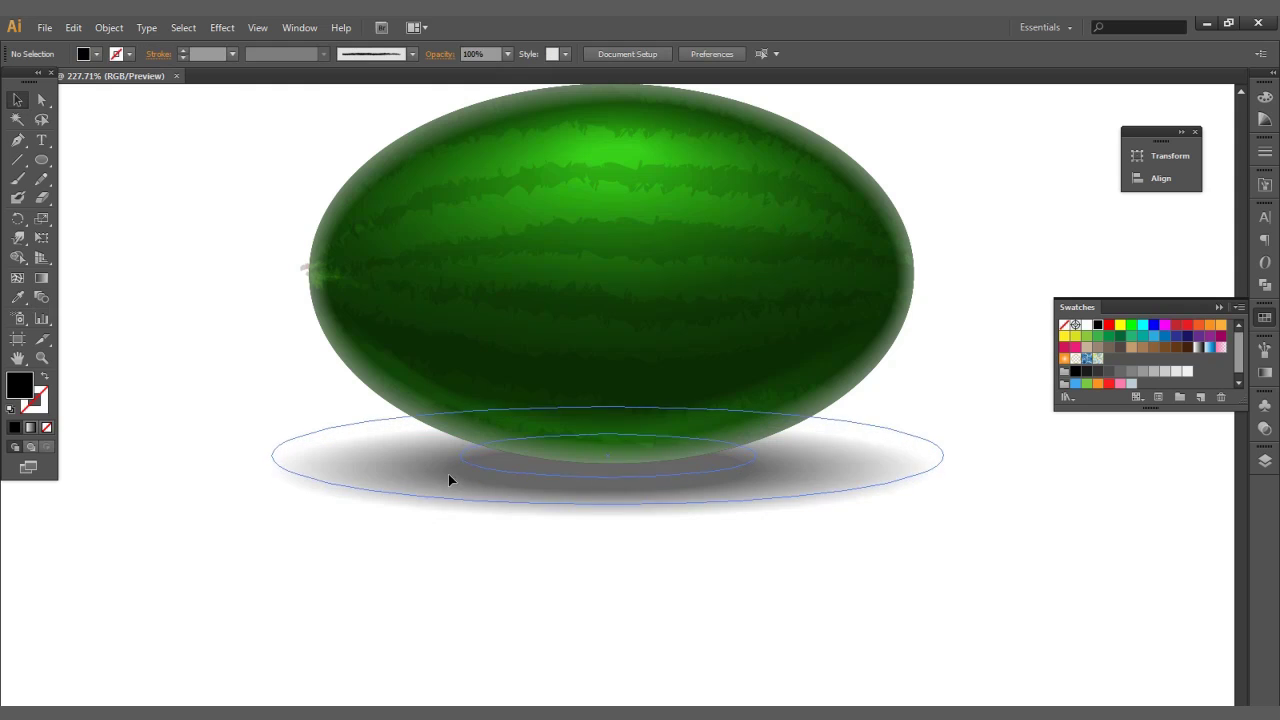
click(182, 125)
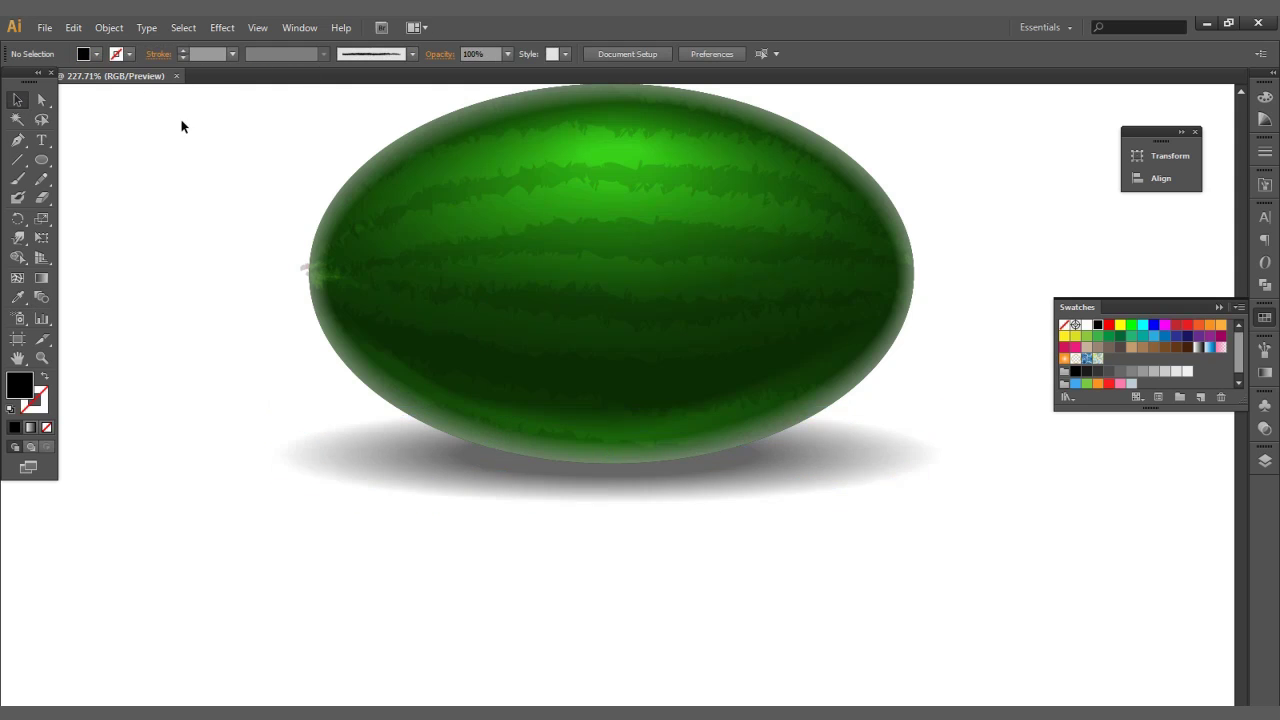
- Select the small stray stroke protruding from the melon's left tip
scroll(183, 126, up, 1)
drag(268, 316, 275, 323)
key(ctrl+shift+a)
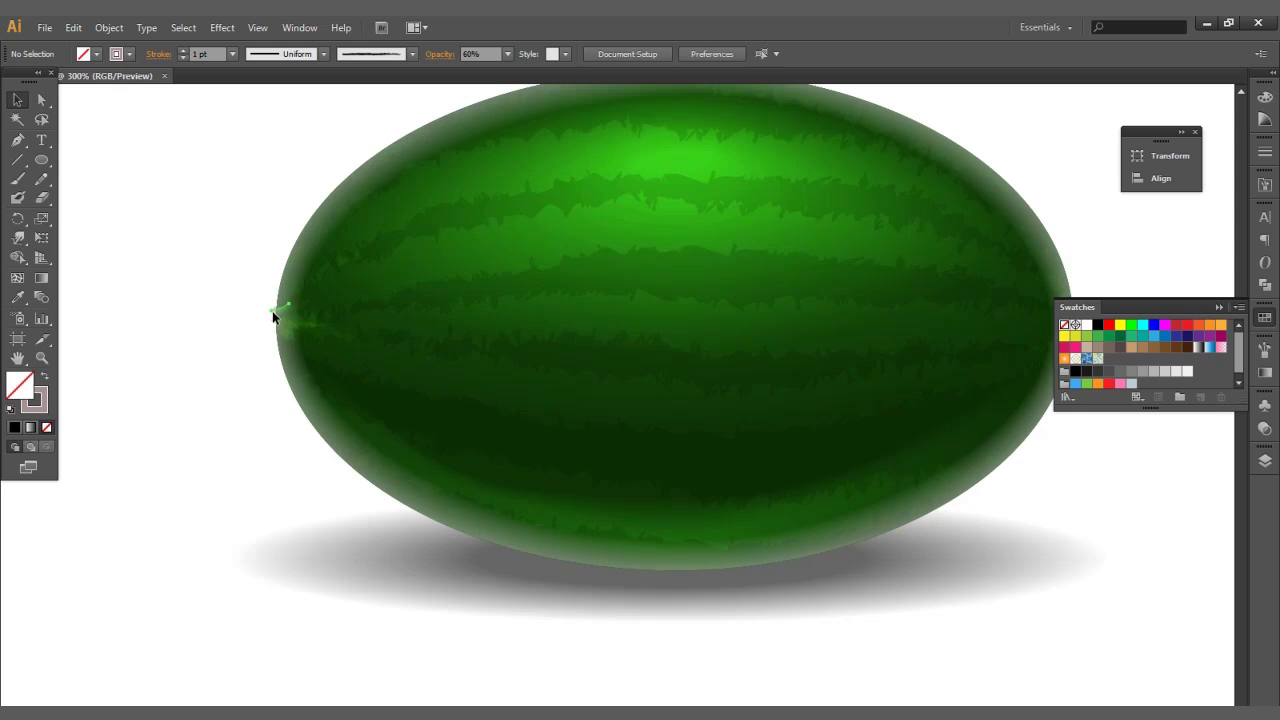